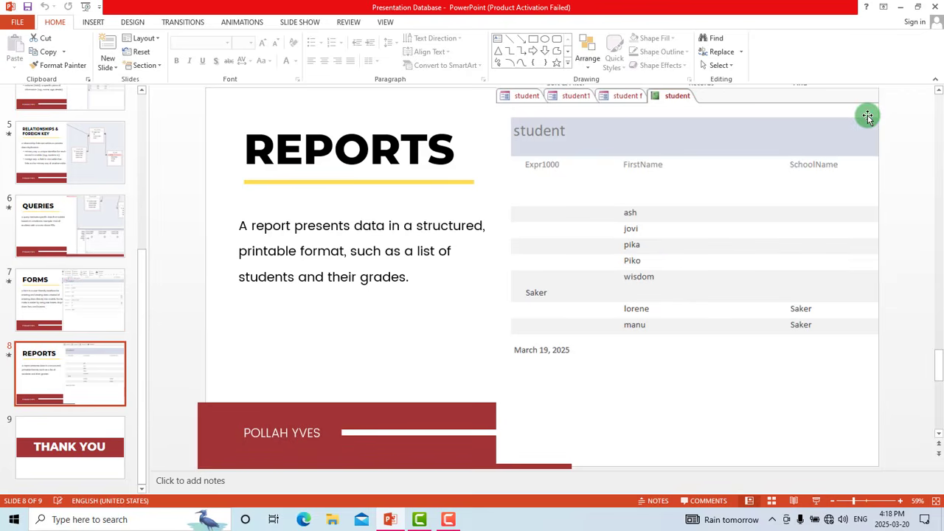
Clear the open windows from the desktop and create a folder named "Mr" joined directly to the presenter's first name.
click(900, 7)
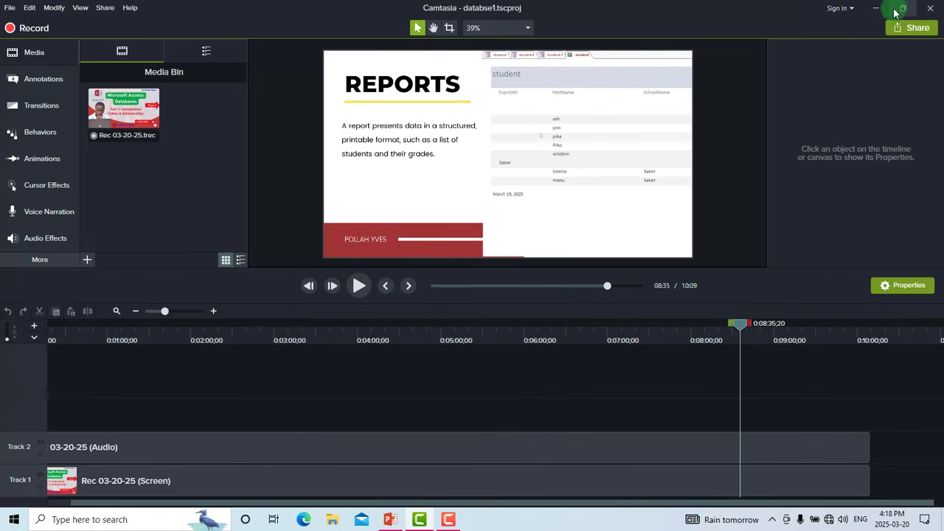
click(876, 8)
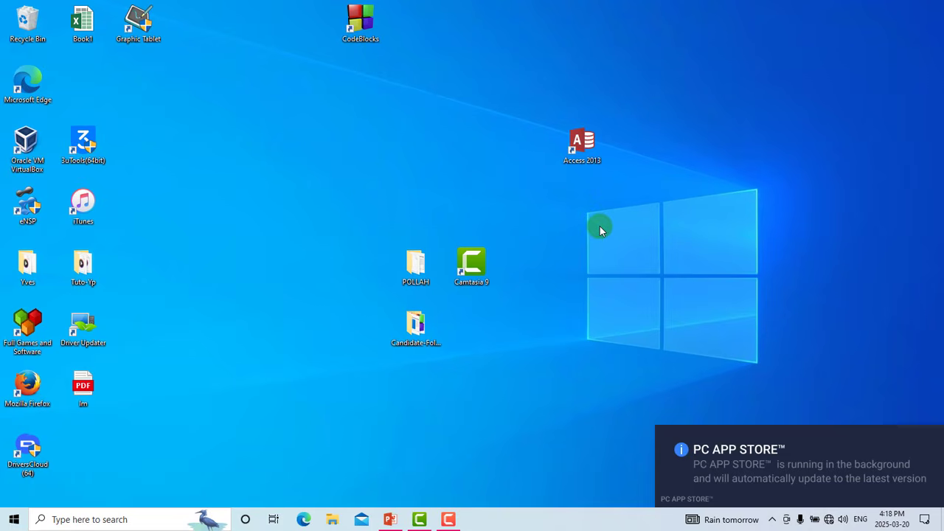
right_click(385, 123)
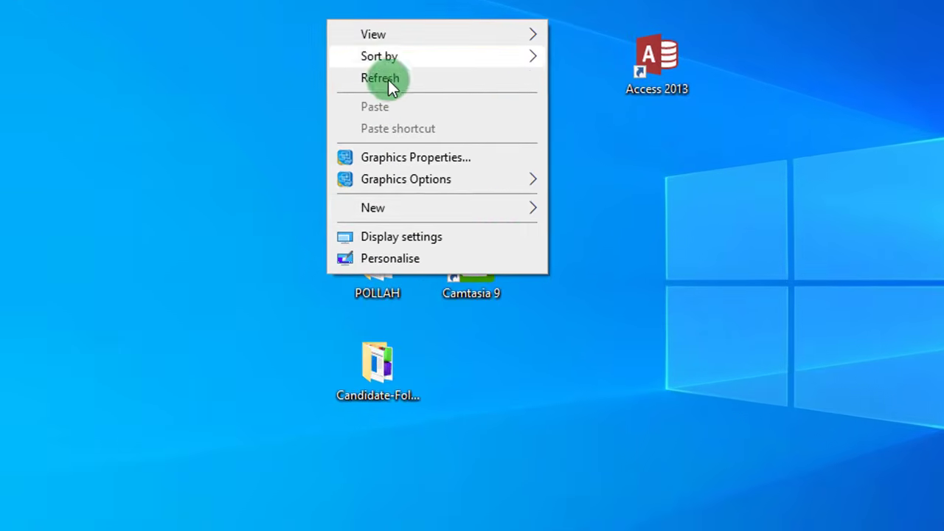
mouse_move(502, 234)
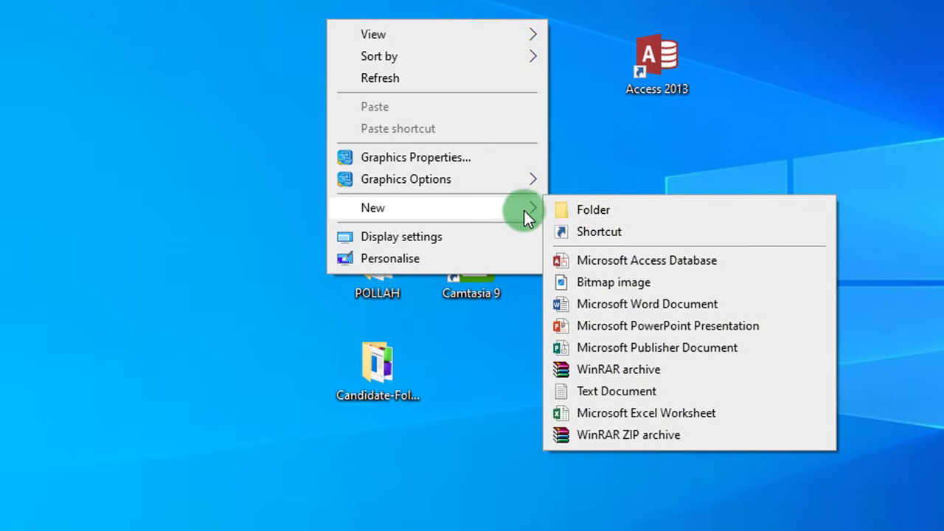
click(571, 210)
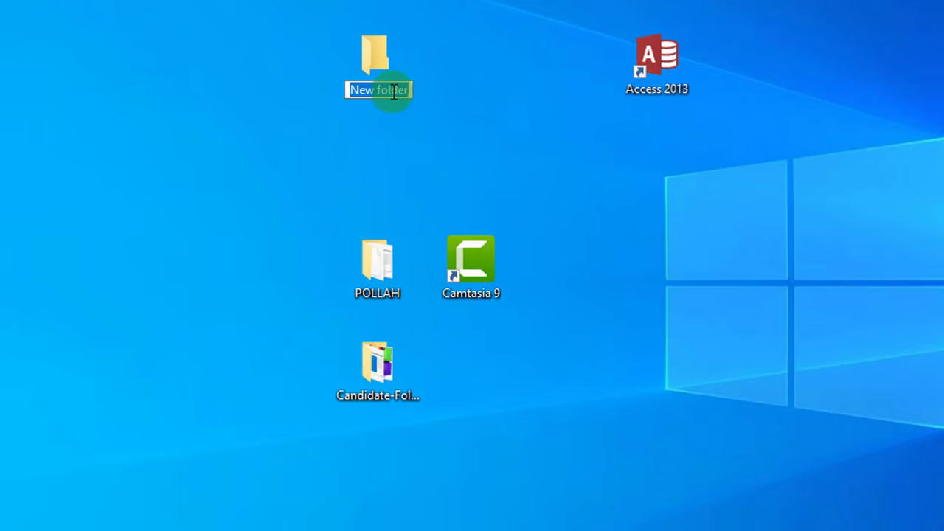
text(Yves)
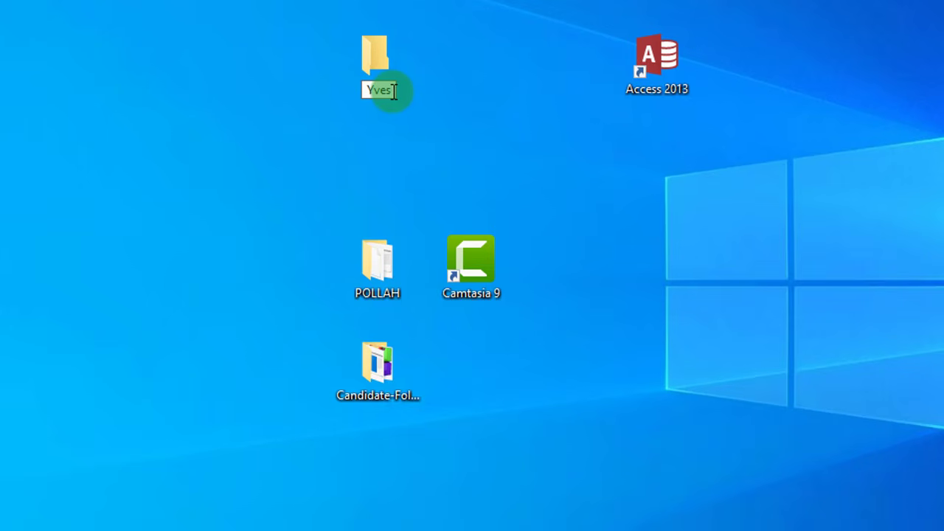
key(Left)
key(Left)
key(Left)
key(Left)
text(Mr)
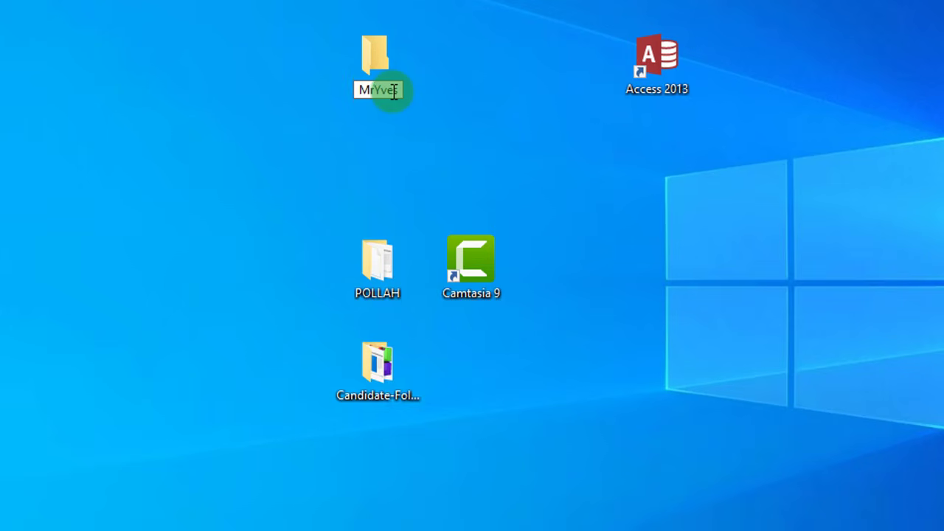
key(Return)
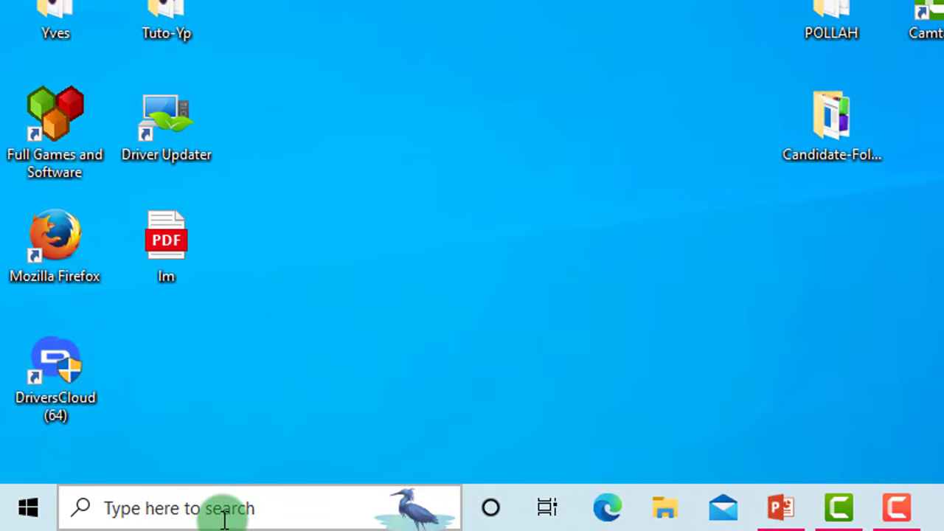
Search Windows for the Access application, and close the search without launching it.
click(222, 508)
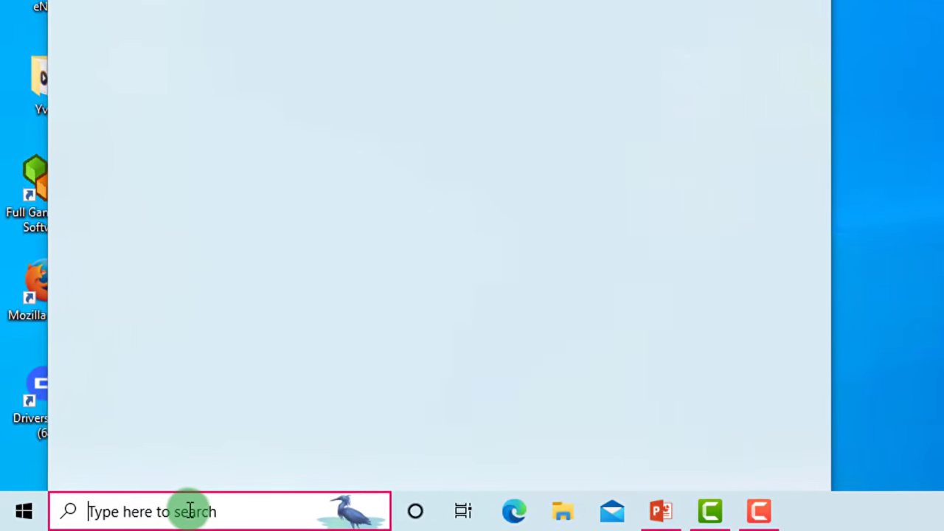
text(ac)
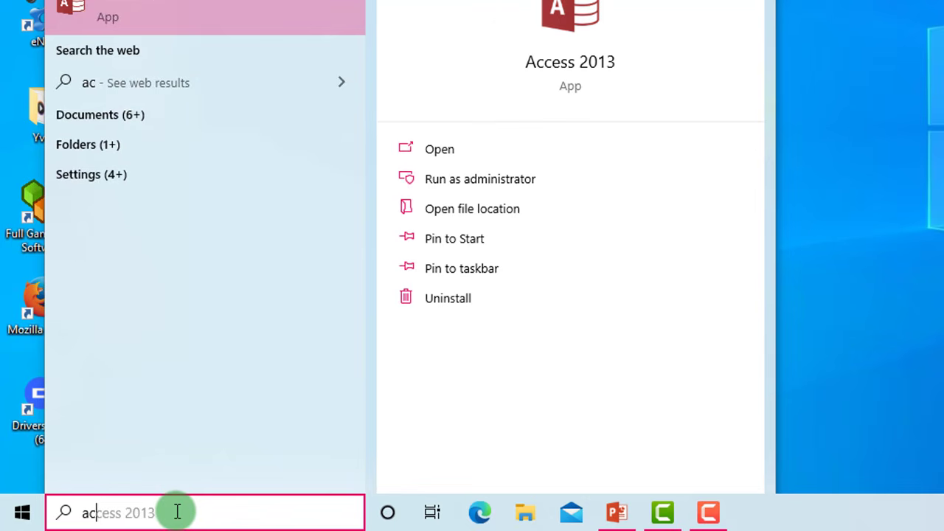
text(ce)
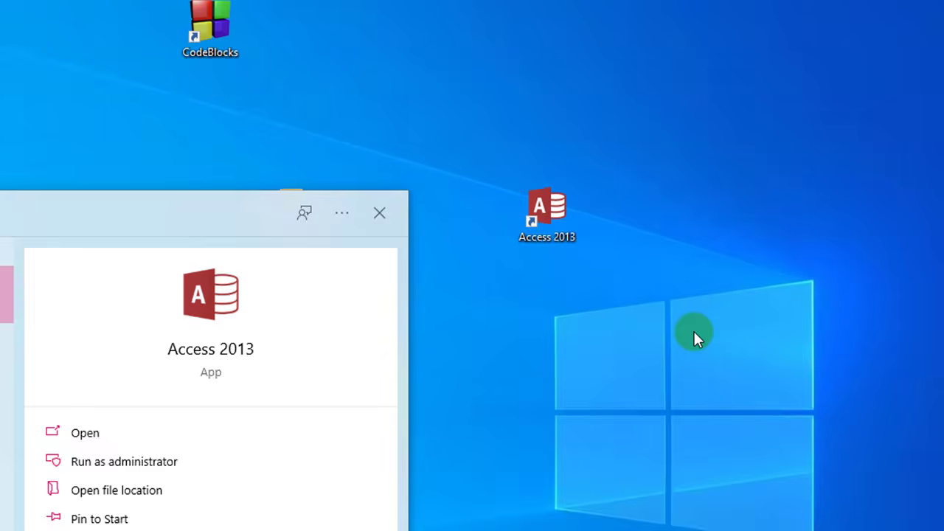
click(689, 333)
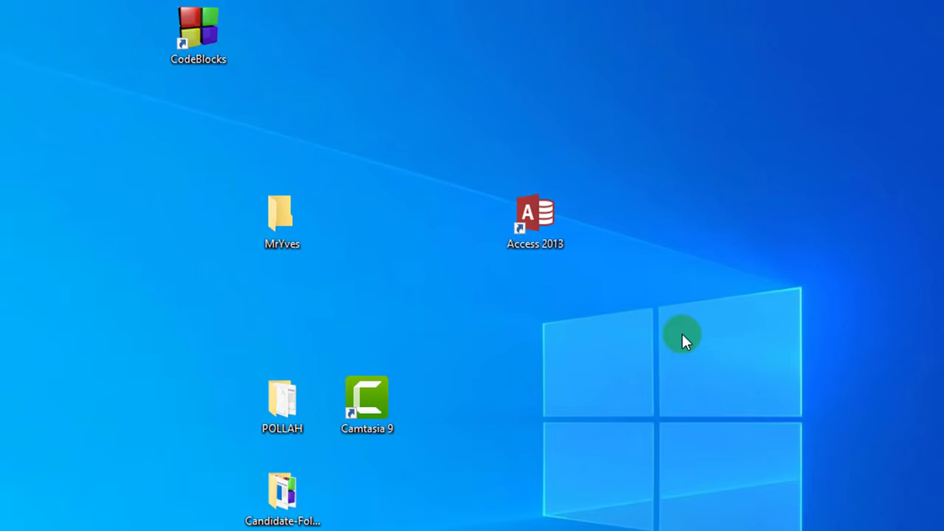
Launch Access 2013 from its desktop shortcut and dismiss the Office activation wizard.
double_click(536, 212)
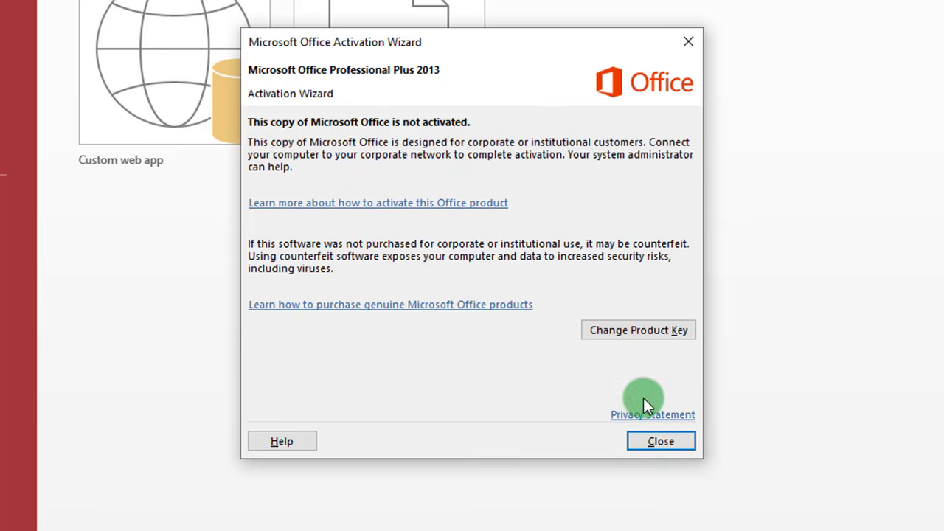
click(674, 443)
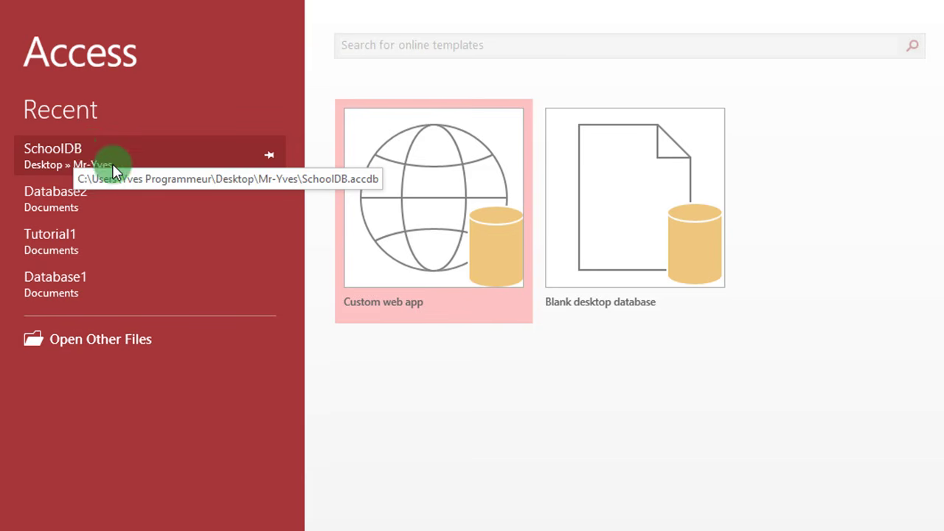
click(50, 159)
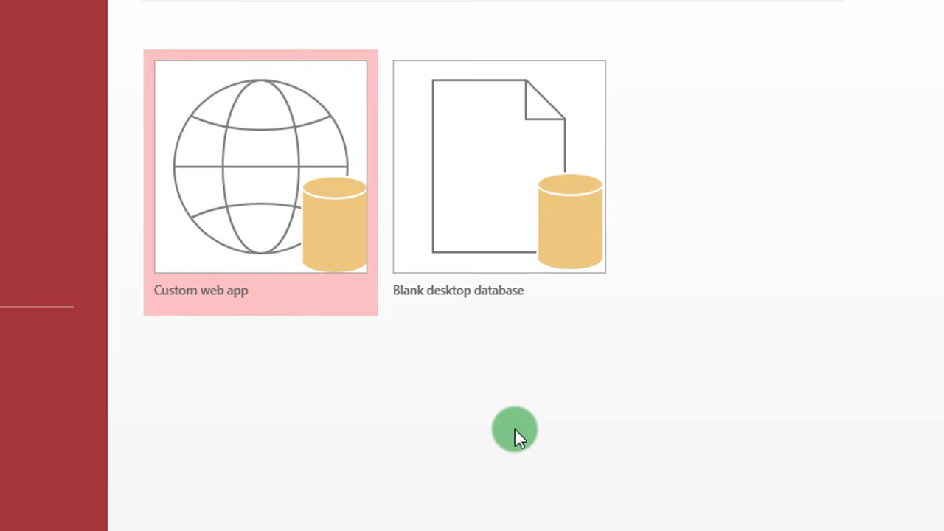
Begin a new blank desktop database and set its file name to SchoolDatabase.
click(542, 235)
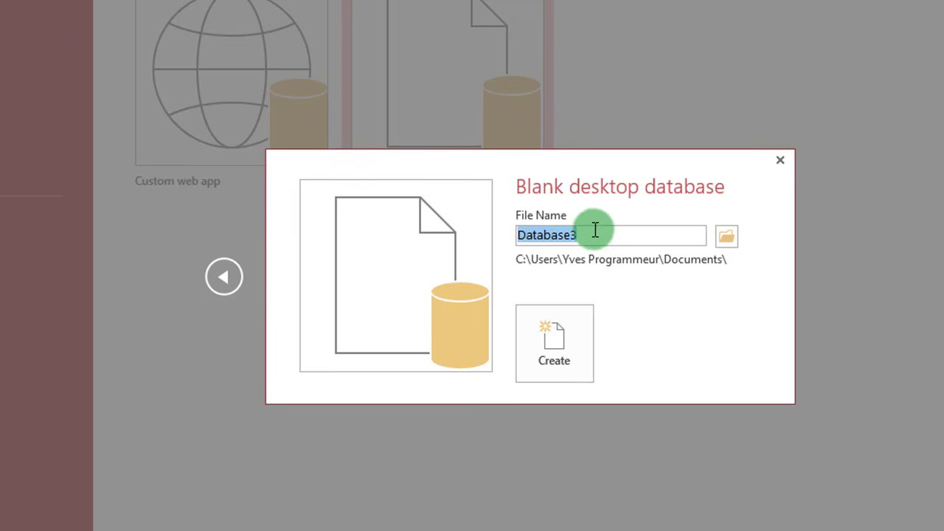
drag(596, 234, 488, 236)
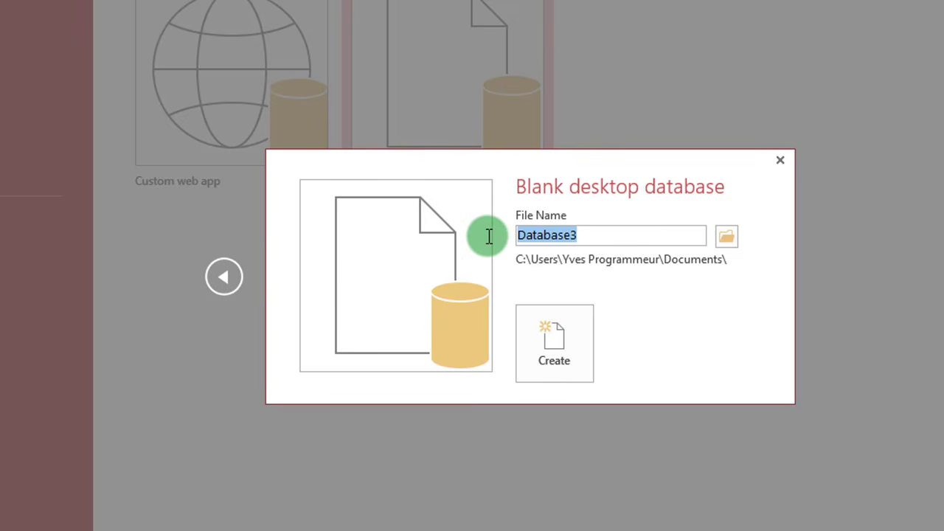
key(BackSpace)
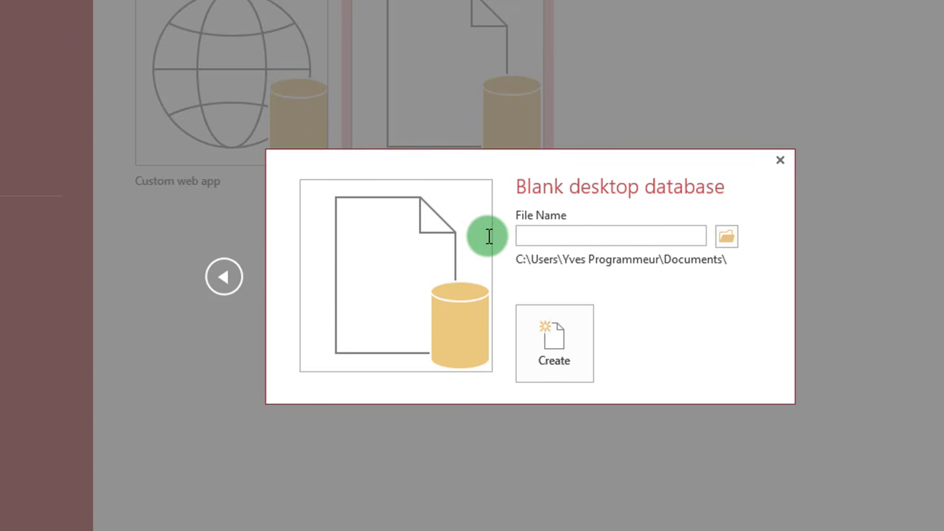
text(SchoolData)
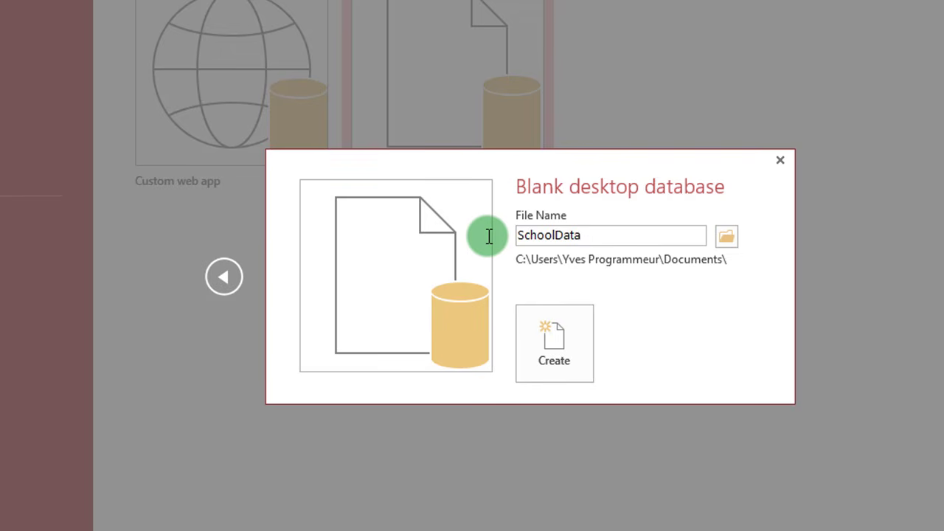
text(base)
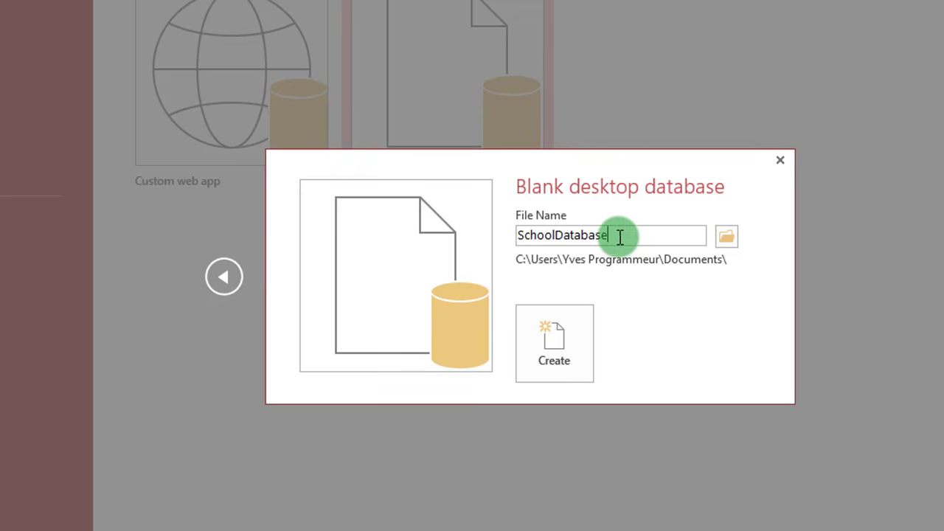
drag(619, 236, 506, 236)
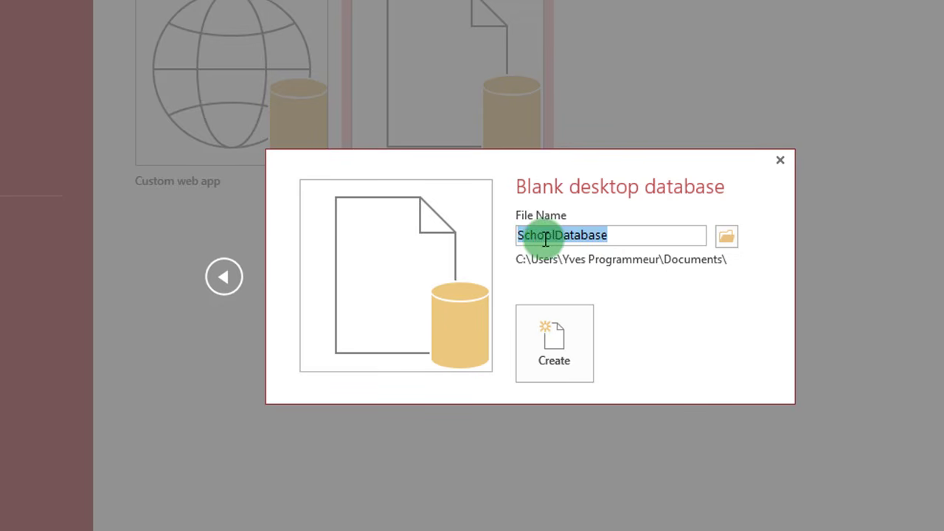
click(624, 235)
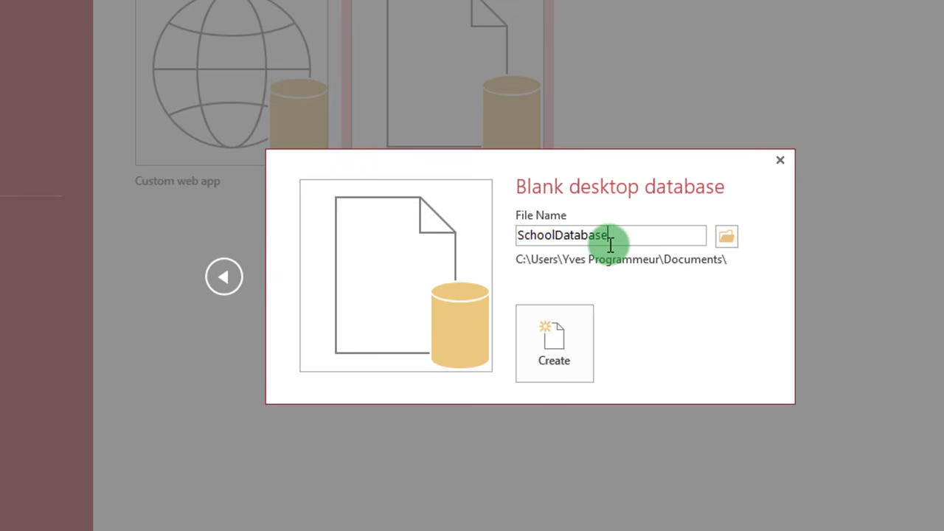
click(555, 363)
click(634, 237)
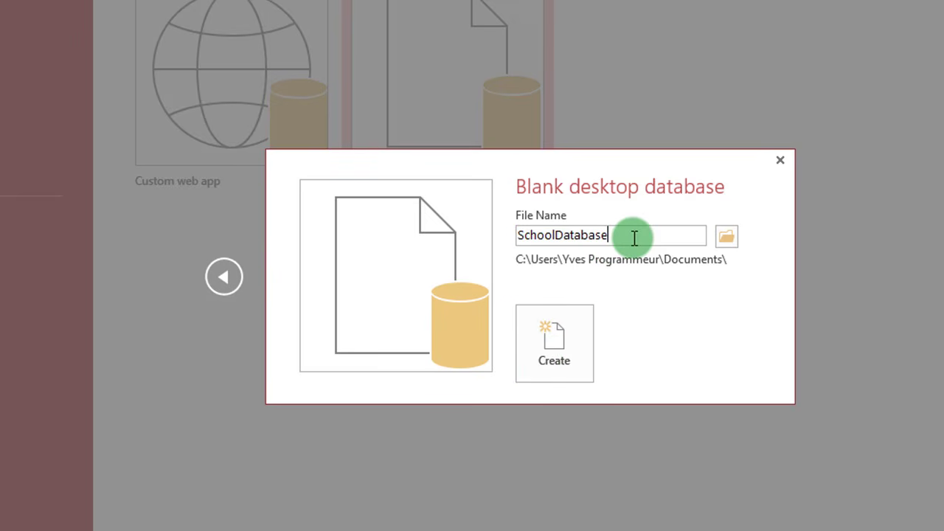
Set the new database's save location to the empty folder named after the presenter on the Desktop, keeping the file name SchoolDatabase.
click(726, 238)
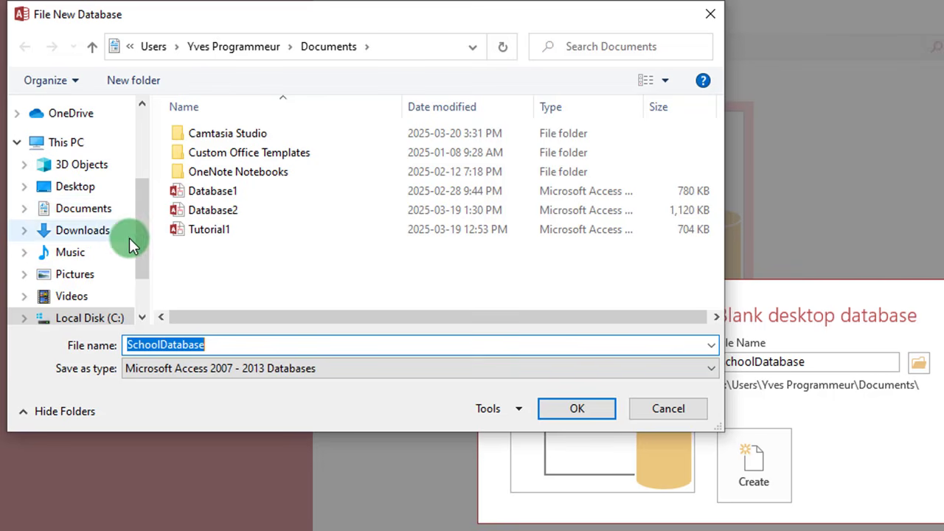
click(81, 187)
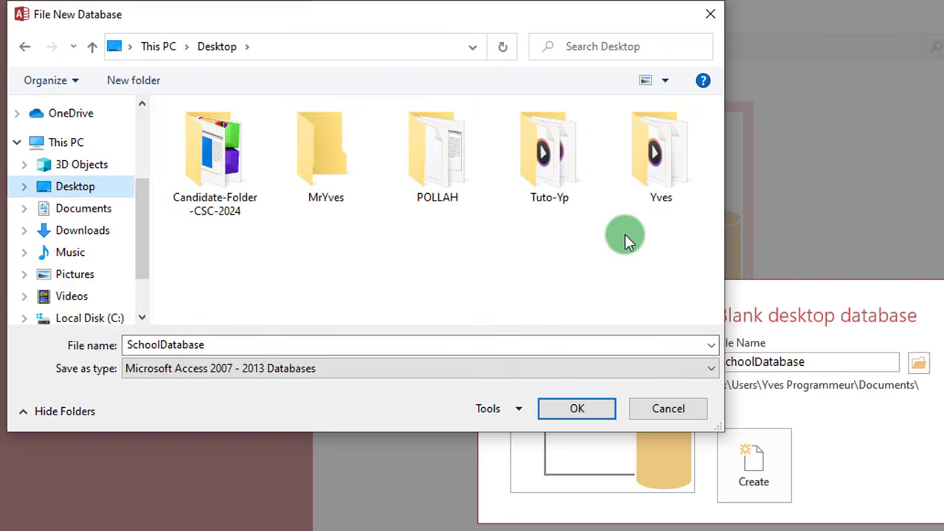
double_click(321, 161)
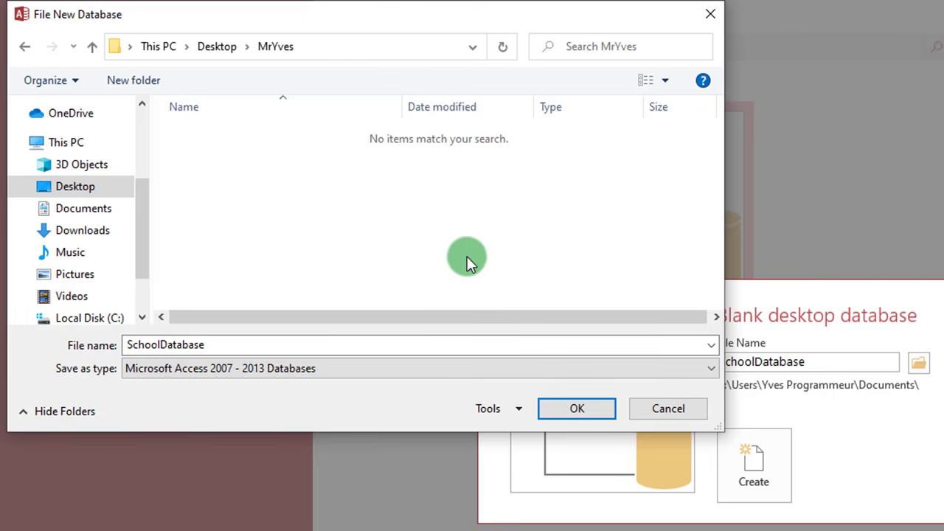
drag(217, 345, 145, 344)
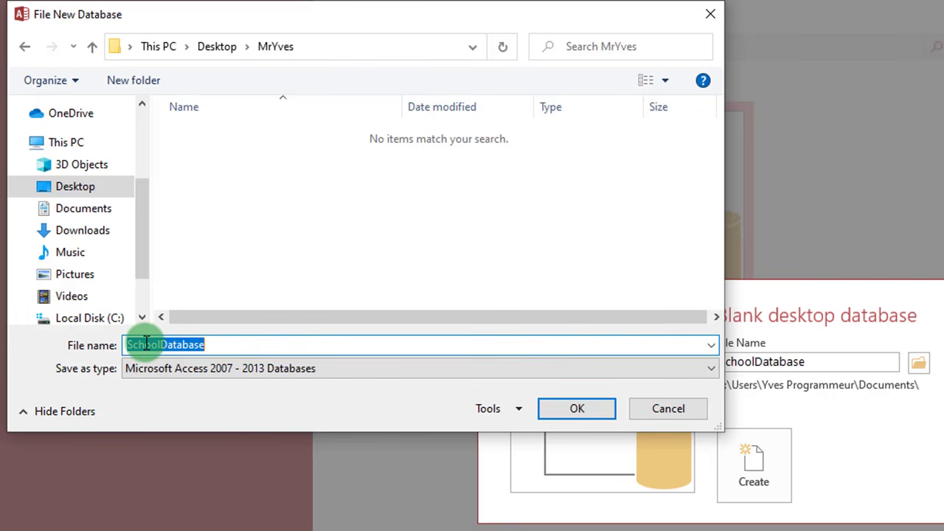
click(212, 343)
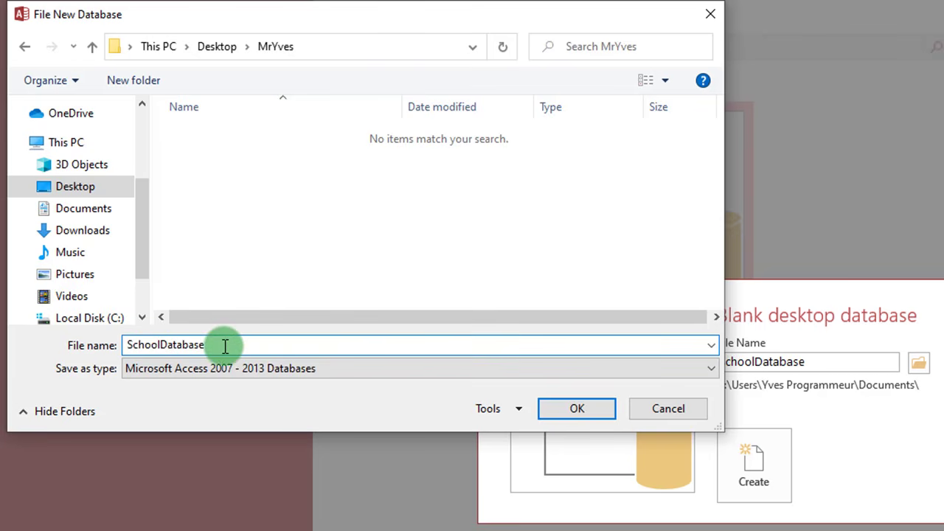
click(576, 408)
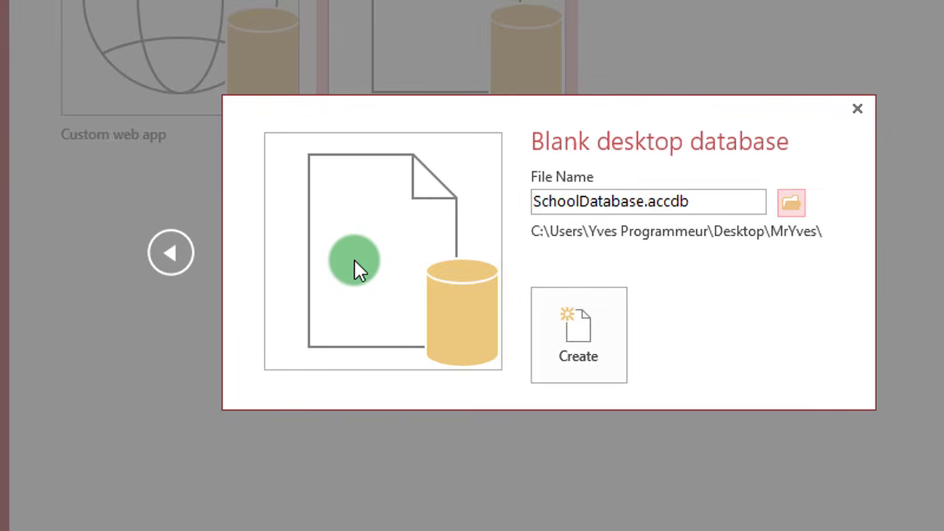
Create the blank desktop database with the file name SchoolDatabase.accdb in the chosen Desktop folder.
double_click(707, 203)
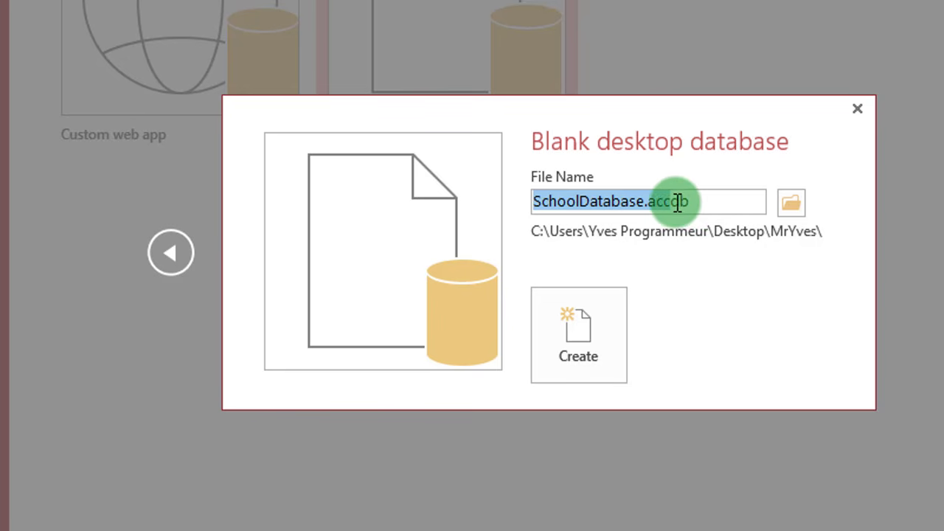
mouse_move(664, 206)
mouse_down()
mouse_move(638, 204)
mouse_move(713, 204)
mouse_move(655, 206)
mouse_up()
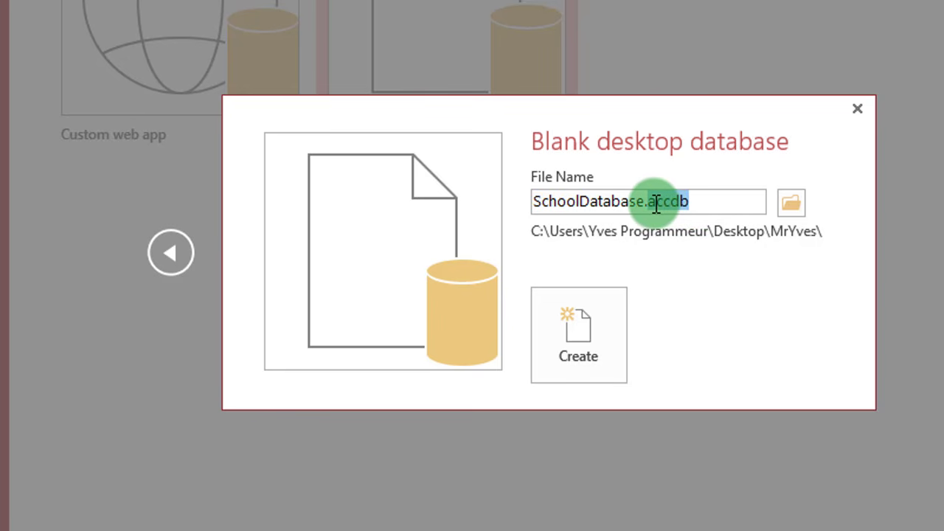
click(704, 203)
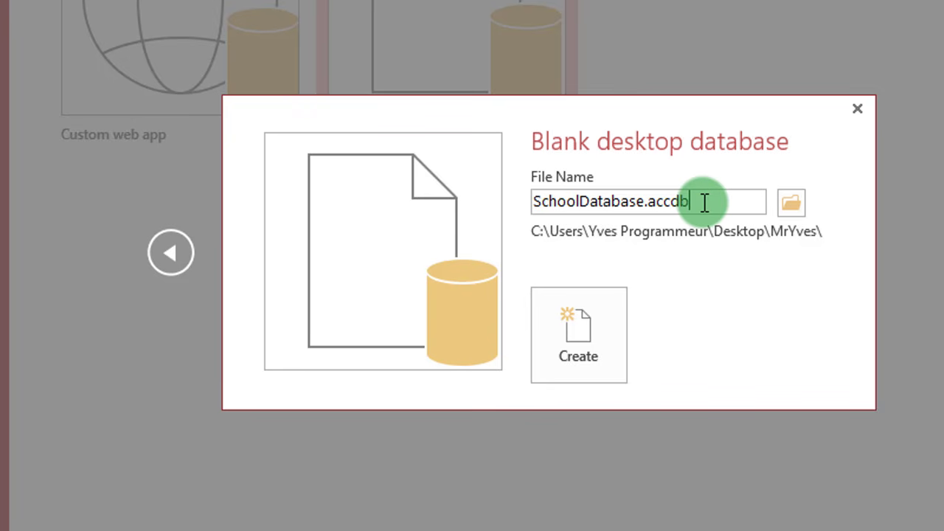
drag(706, 201, 651, 202)
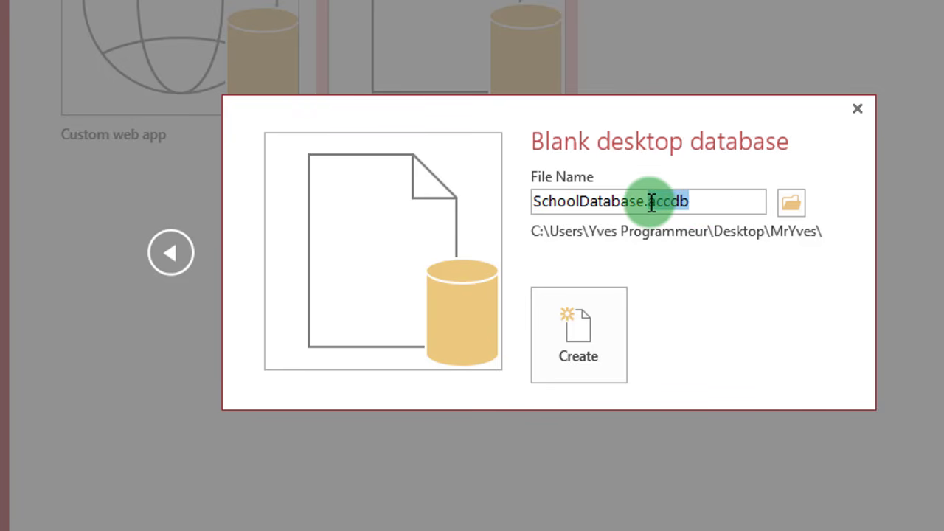
click(702, 204)
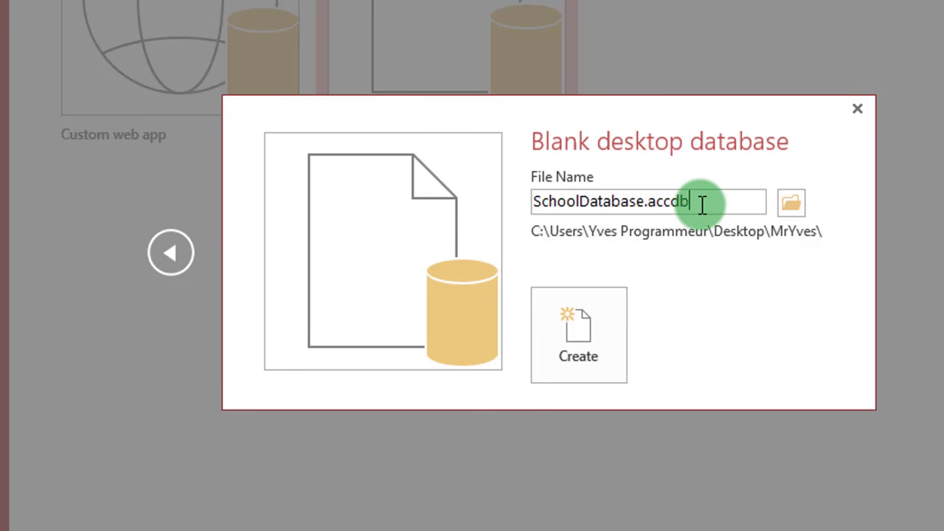
click(588, 339)
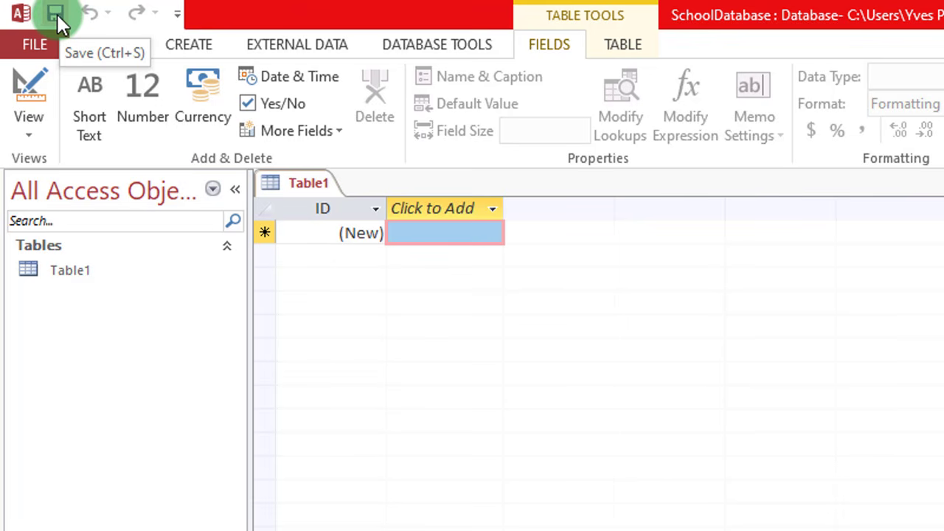
Examine the commands for file management, record editing, object creation, external data, database tools, and table fields and events.
click(54, 13)
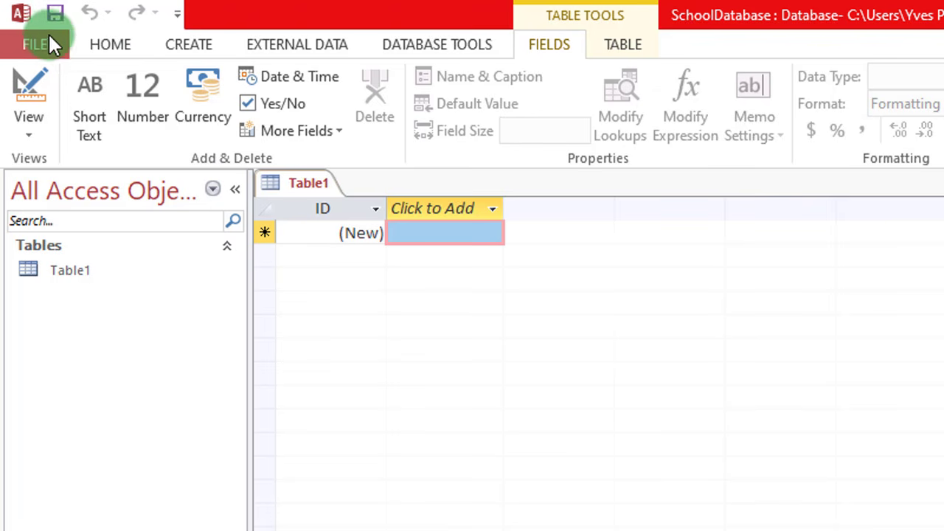
click(45, 35)
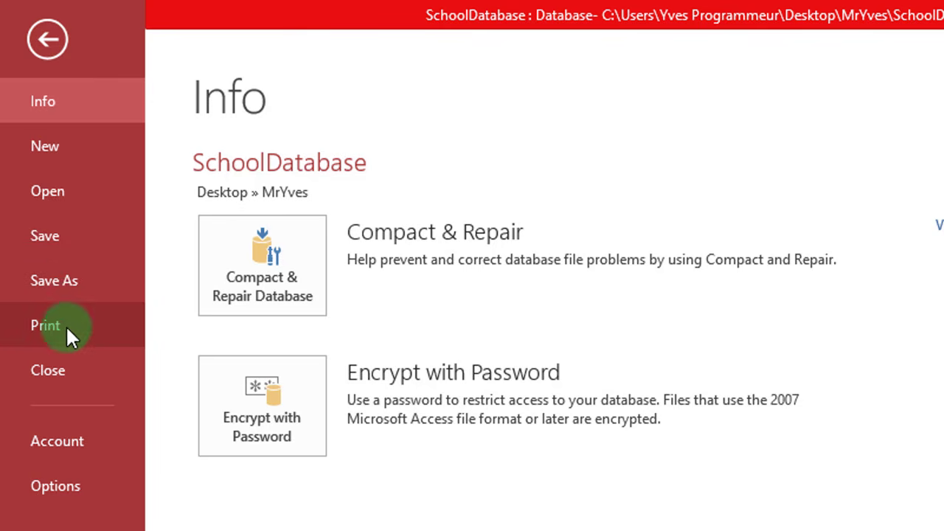
click(46, 33)
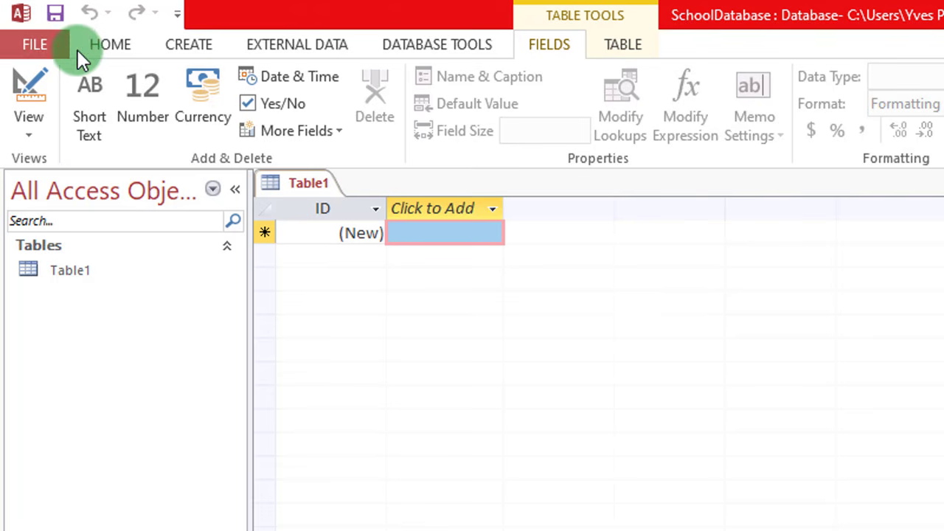
click(115, 41)
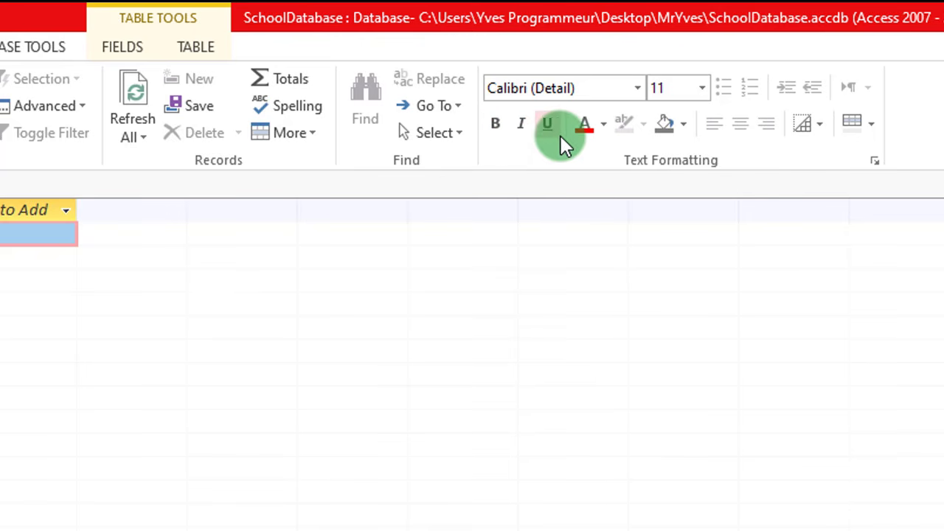
click(713, 123)
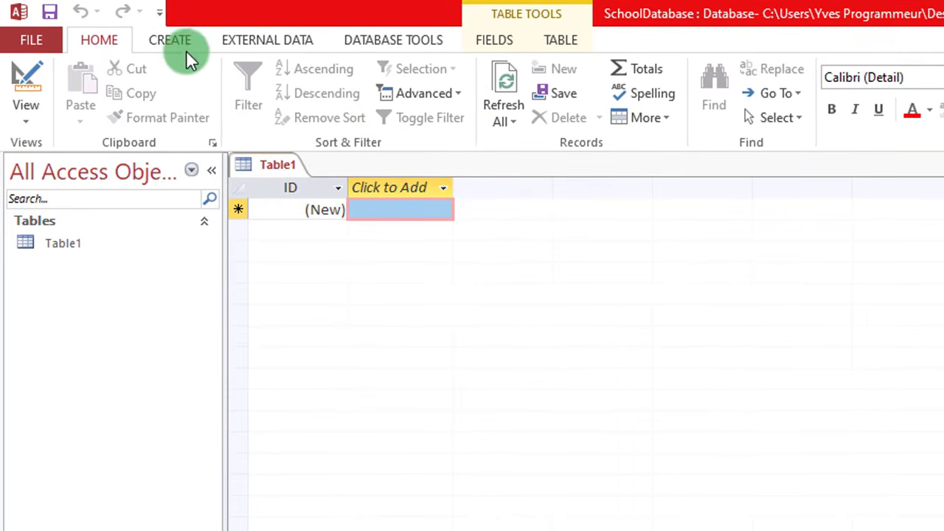
click(173, 34)
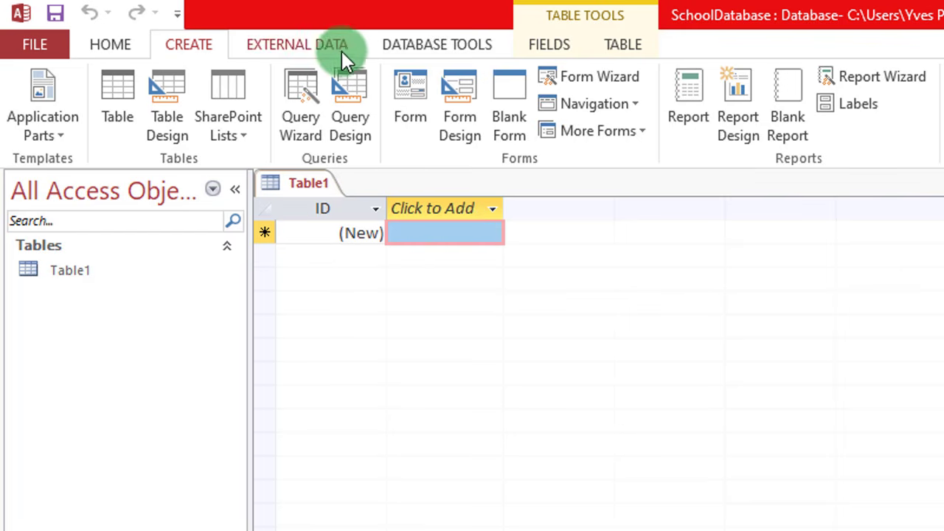
click(322, 42)
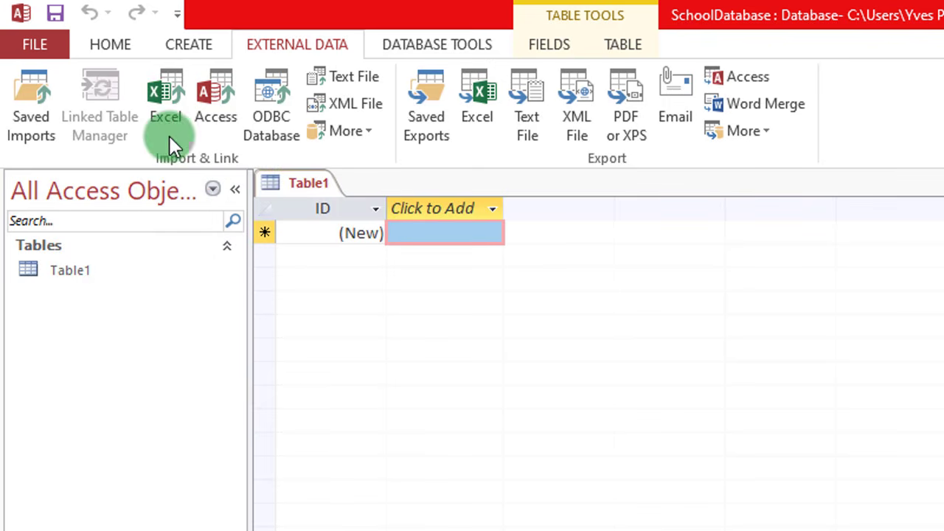
click(467, 44)
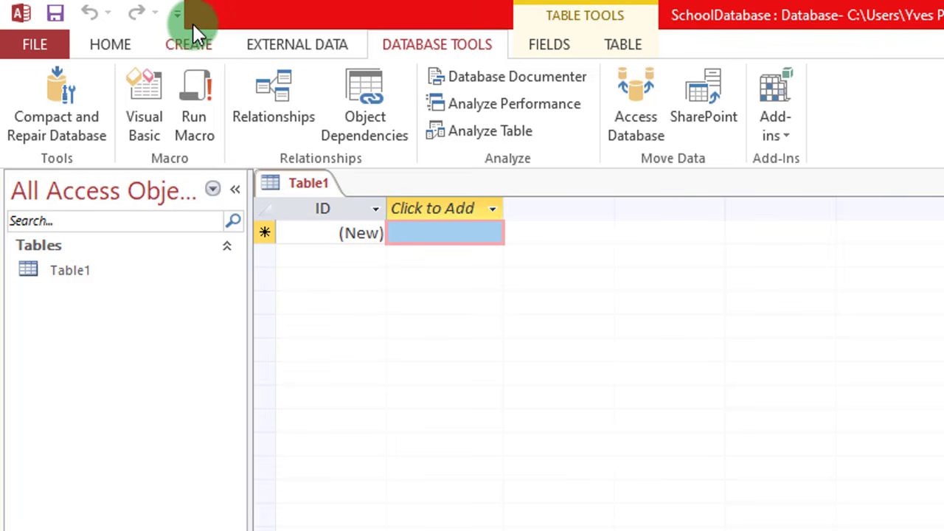
click(557, 38)
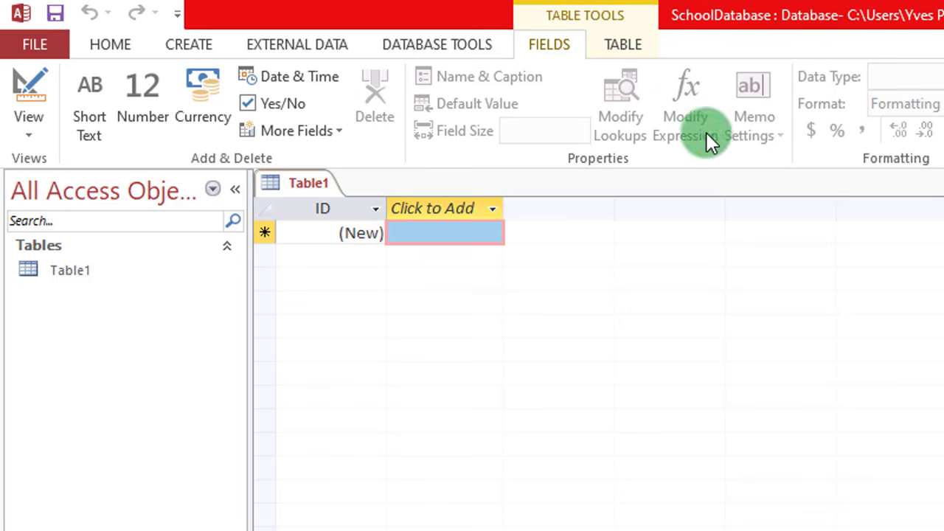
click(637, 39)
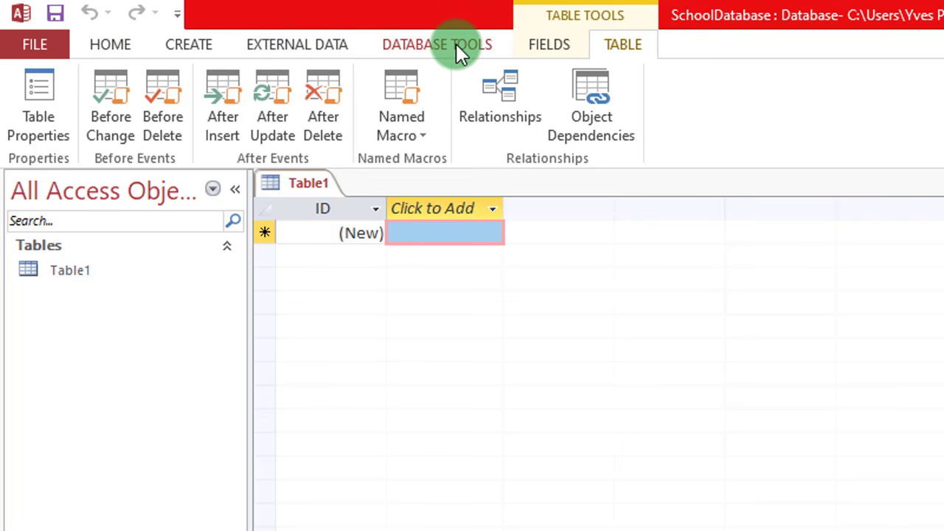
click(110, 42)
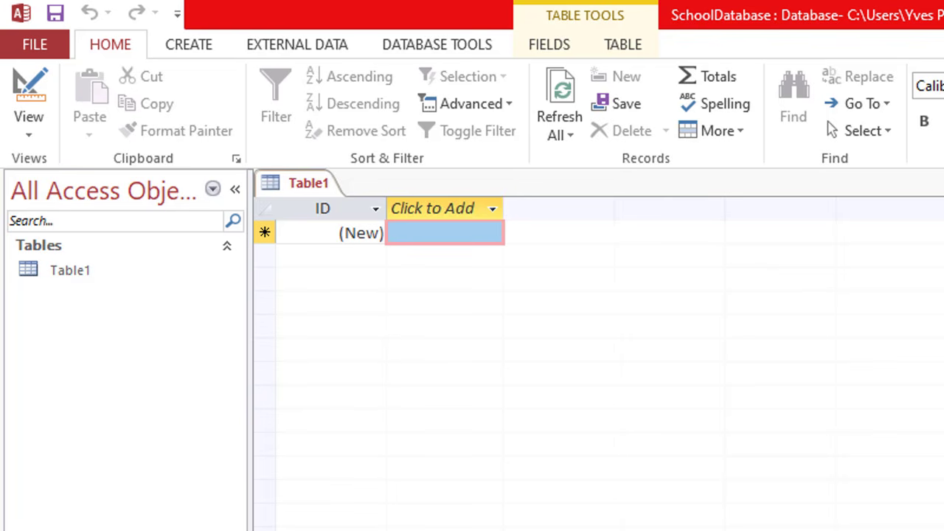
Close the default Table1 and create a new blank table in the database.
right_click(308, 188)
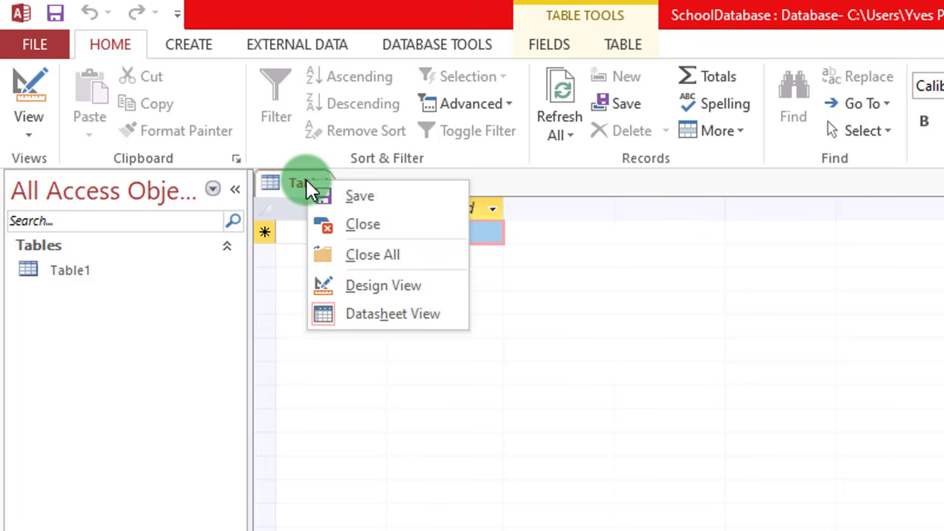
click(373, 226)
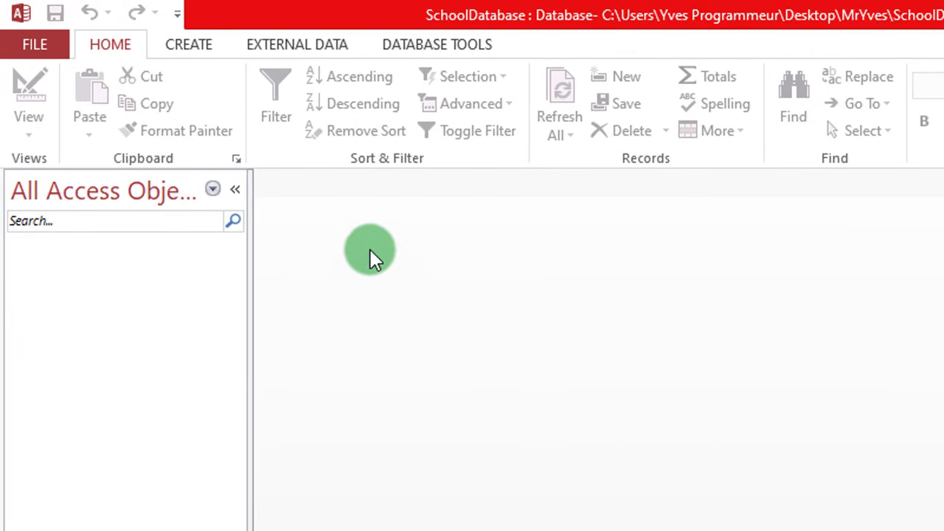
click(205, 49)
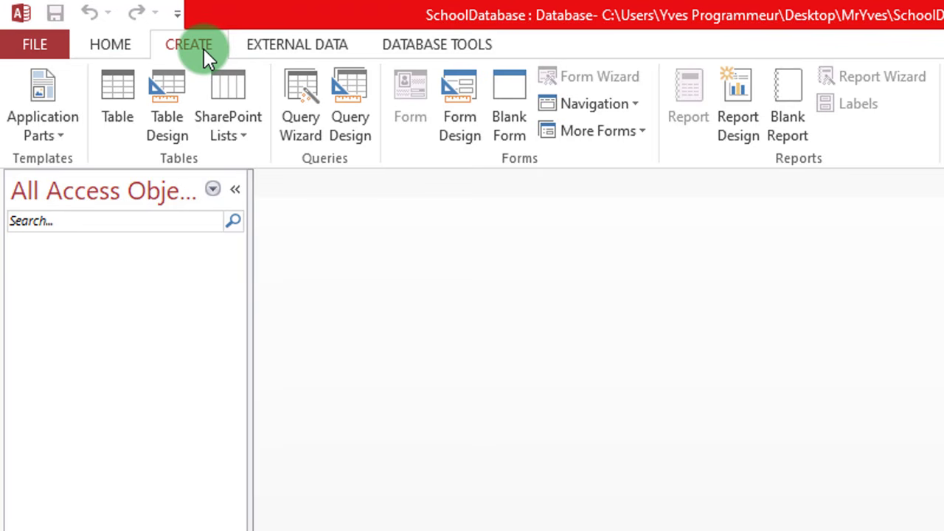
click(123, 86)
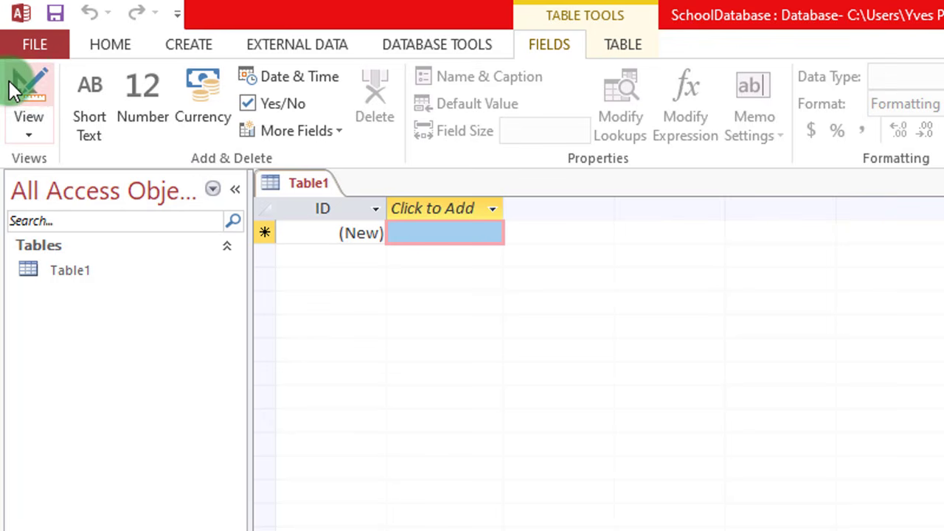
click(30, 136)
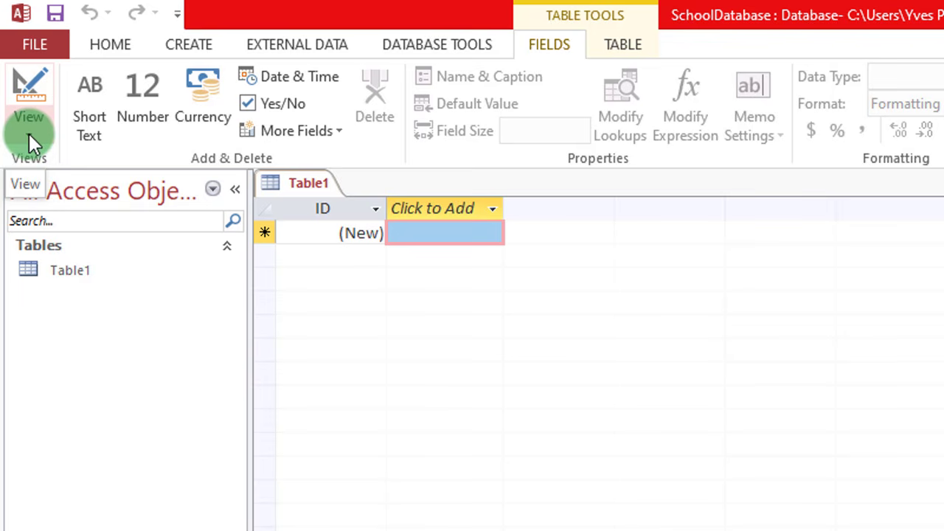
click(29, 133)
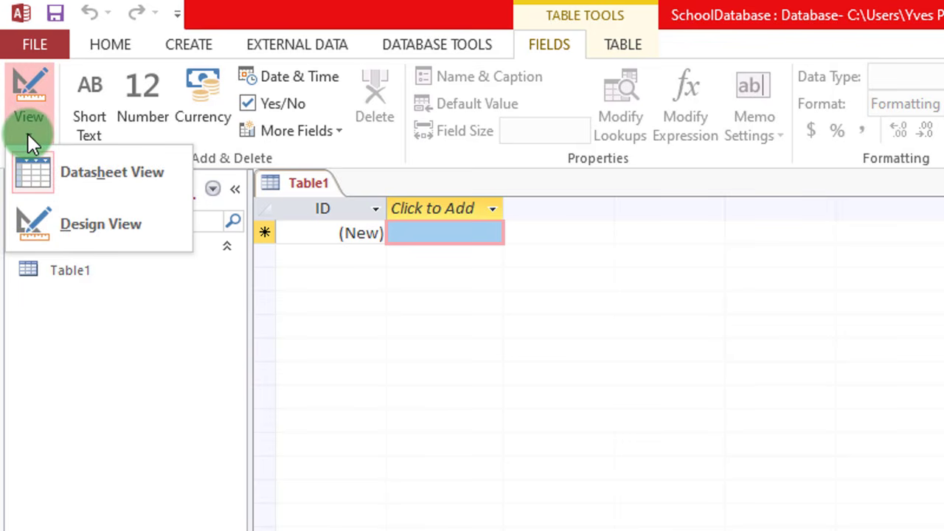
click(36, 174)
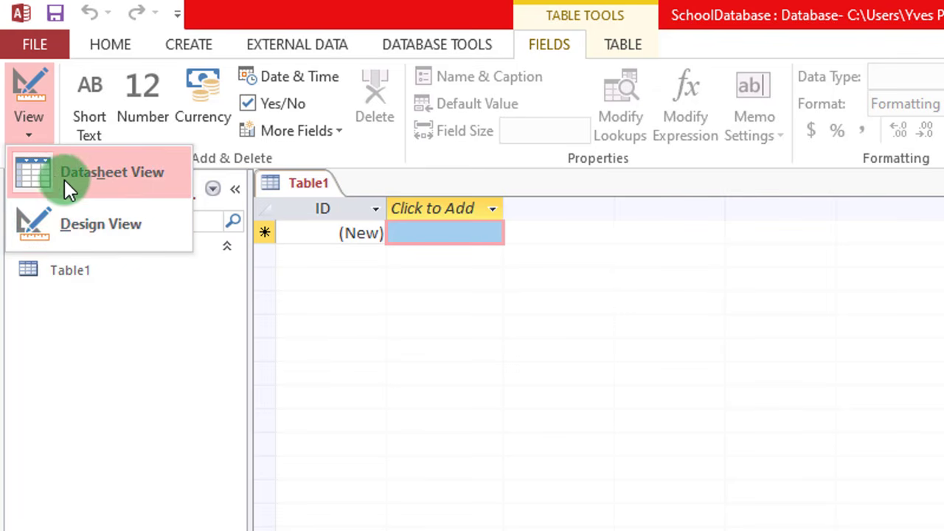
Switch to the stu_info workbook in Excel and review the student list's columns, including Gender and Series.
click(180, 165)
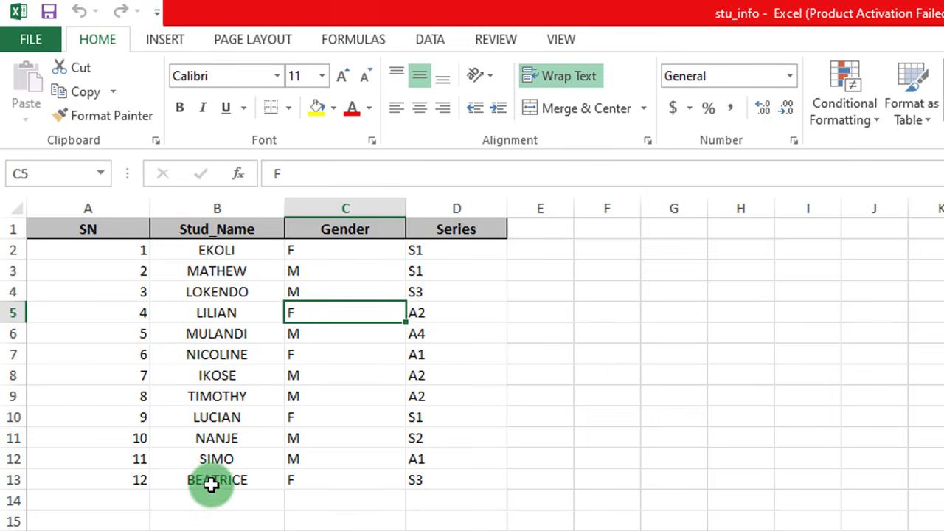
click(351, 230)
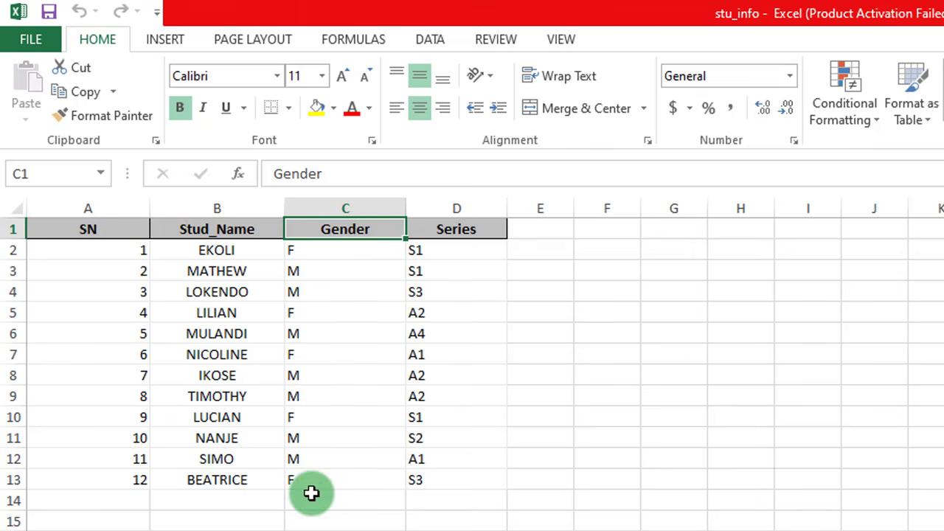
click(455, 231)
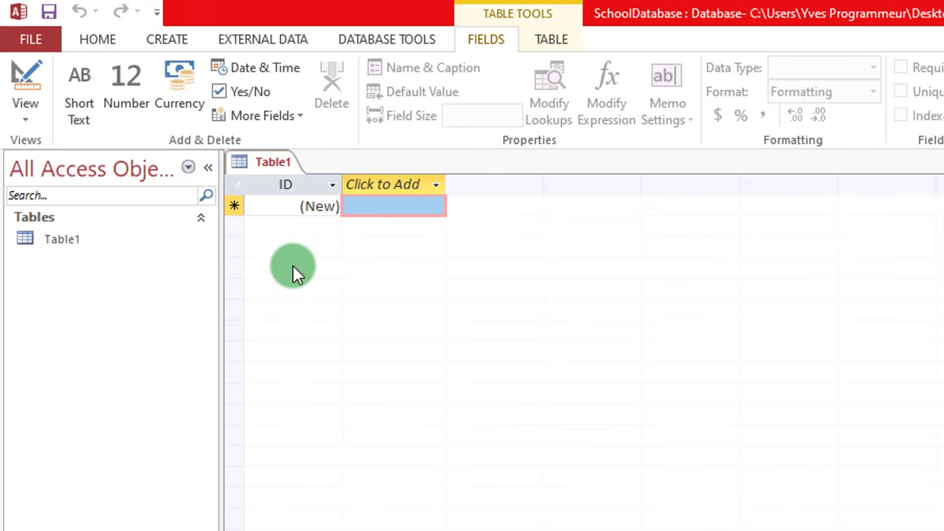
Switch to Access, put the new table into Design View and save it under the name student-info.
click(28, 121)
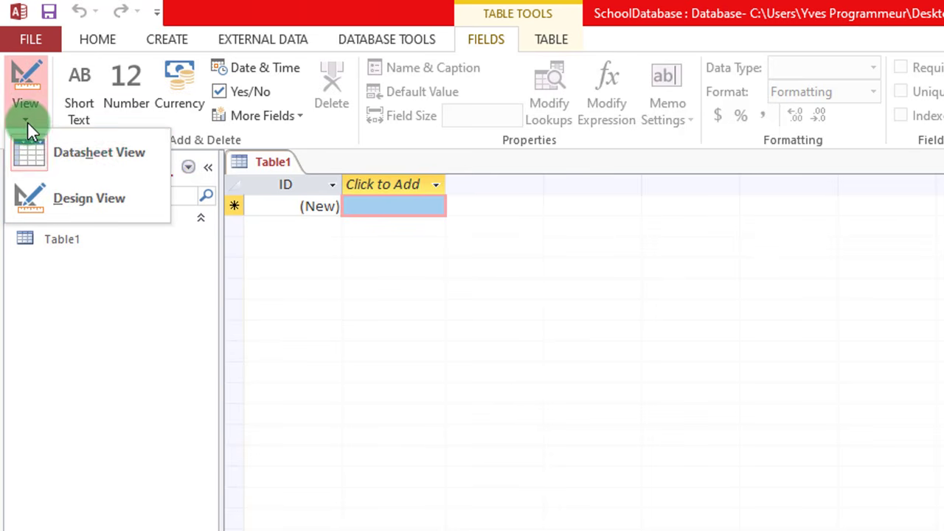
click(81, 196)
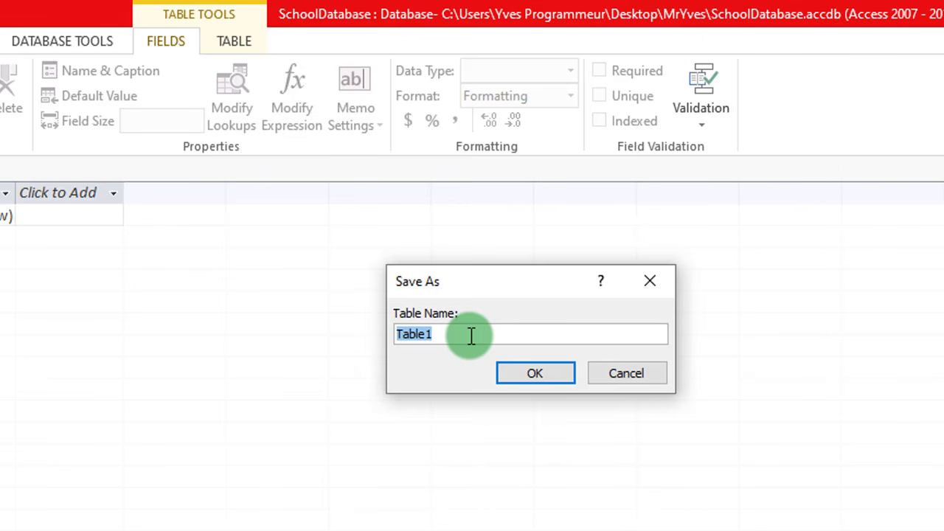
key(BackSpace)
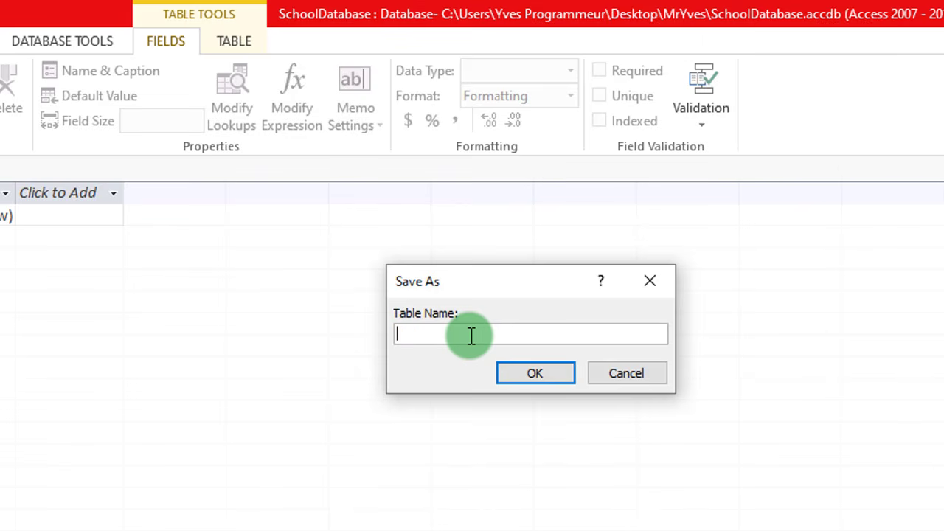
text(student-info)
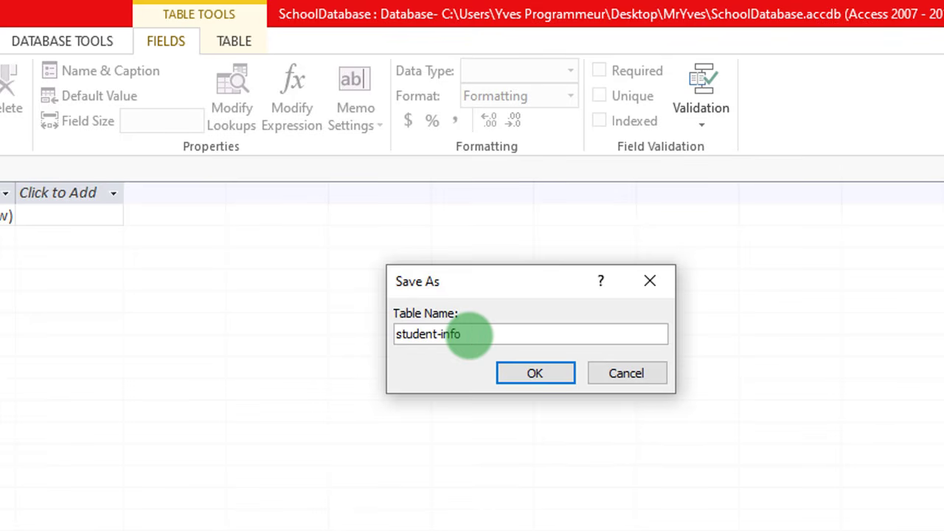
click(535, 373)
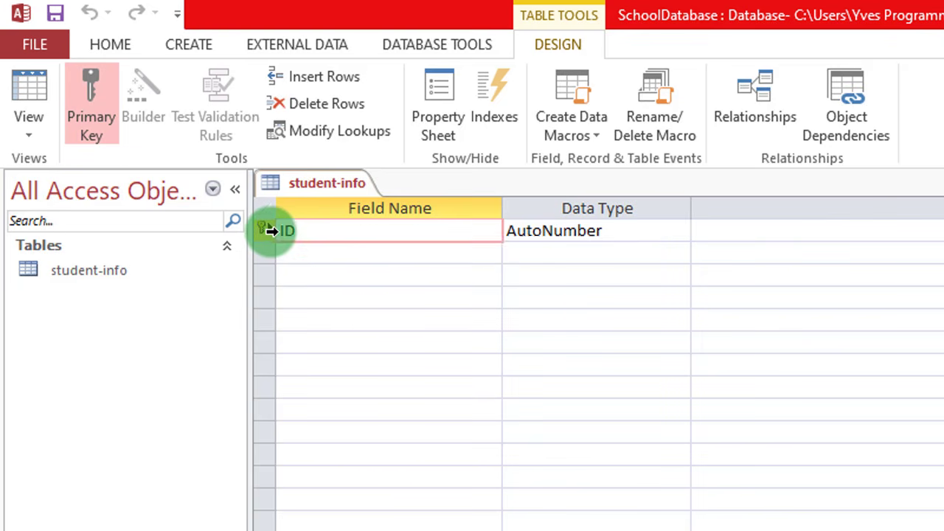
Delete the default ID primary key field from the student-info table design.
click(270, 231)
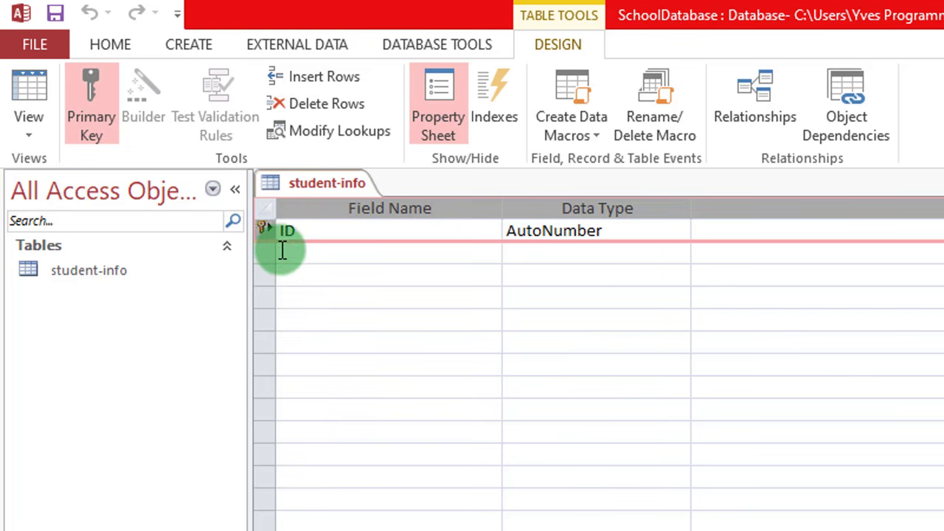
click(281, 240)
click(281, 253)
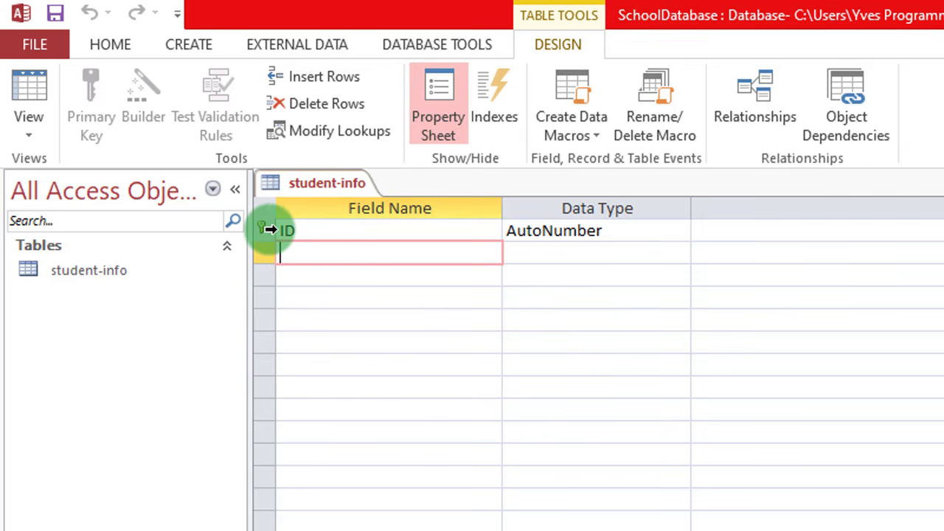
click(269, 230)
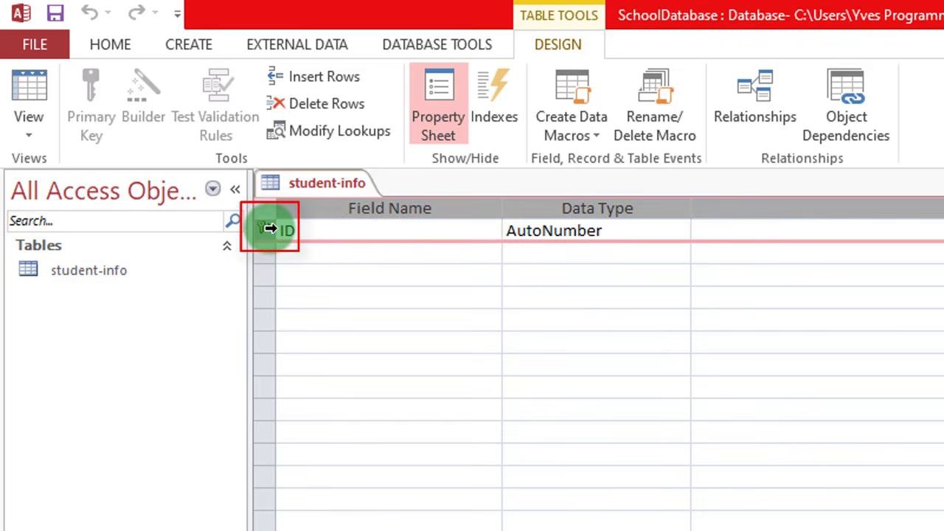
right_click(270, 227)
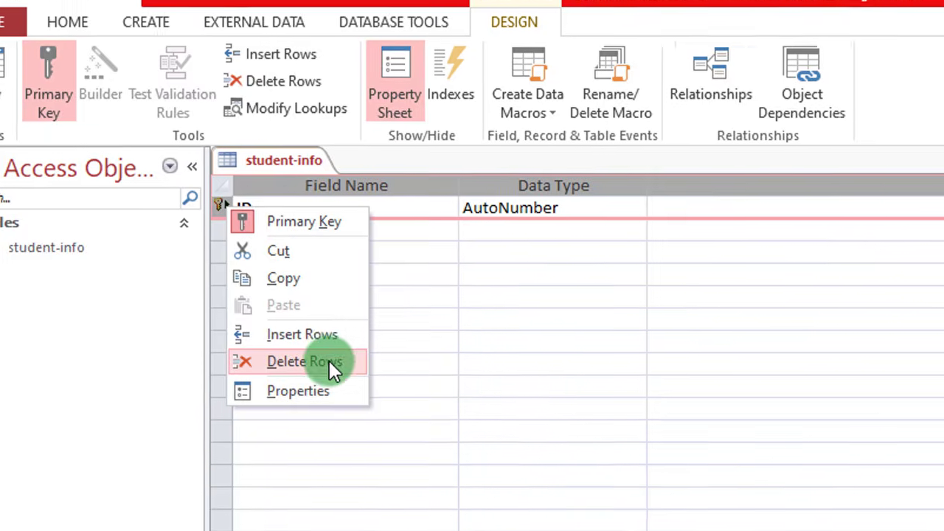
click(372, 384)
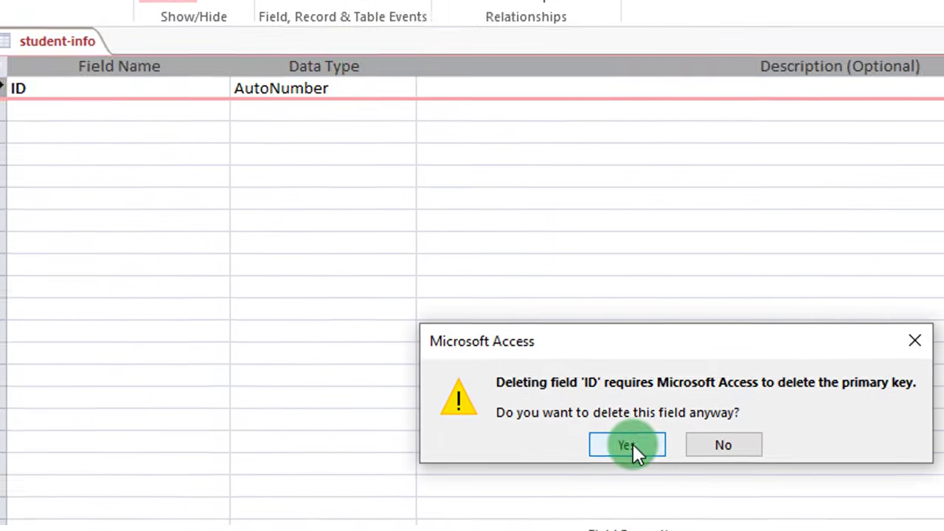
click(501, 376)
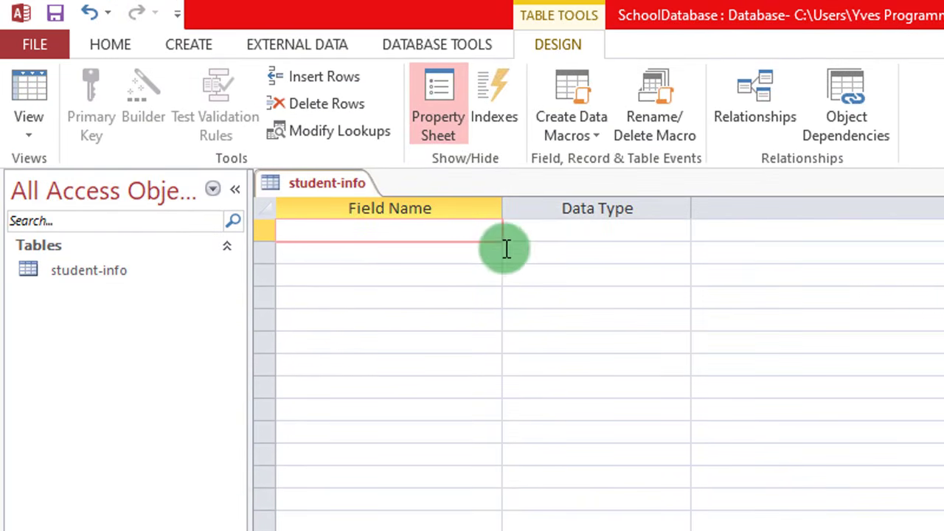
Add SN as the first field of the student-info table and give it the AutoNumber data type.
click(441, 235)
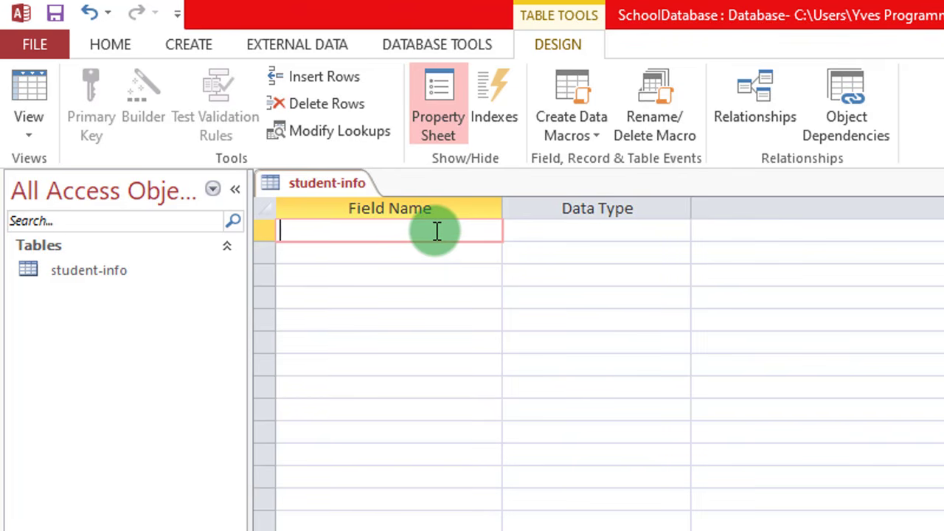
text(SN)
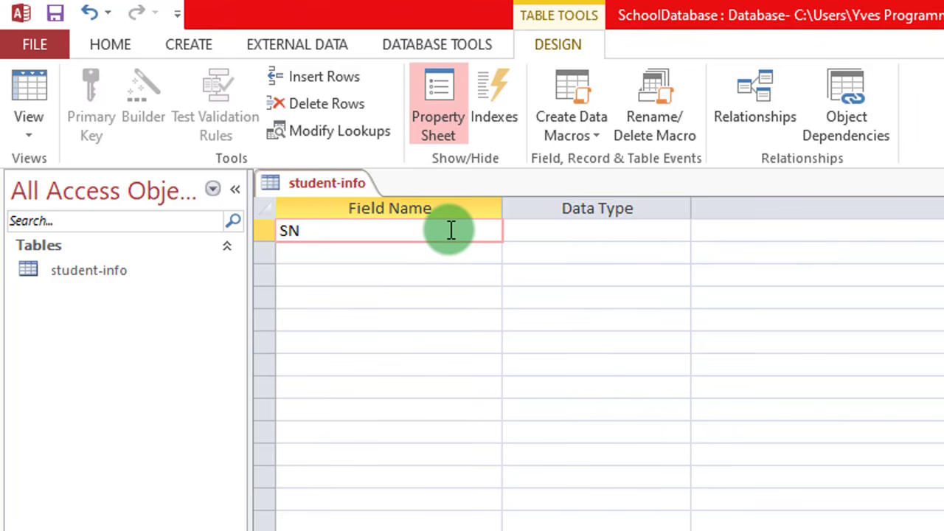
key(Tab)
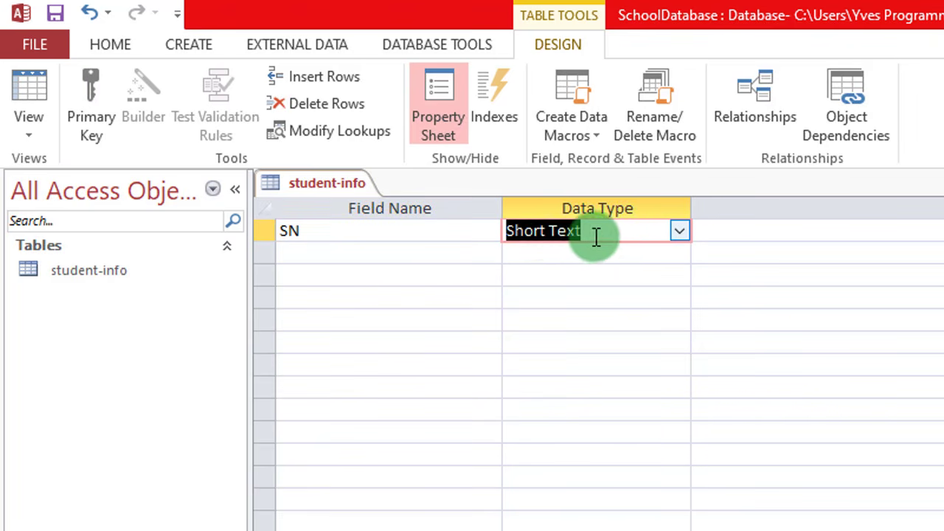
click(679, 233)
click(679, 232)
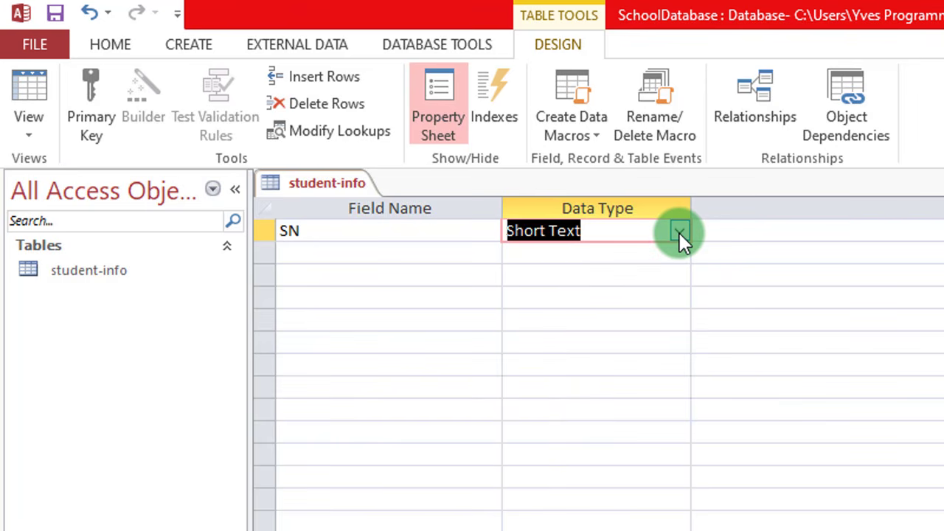
click(680, 233)
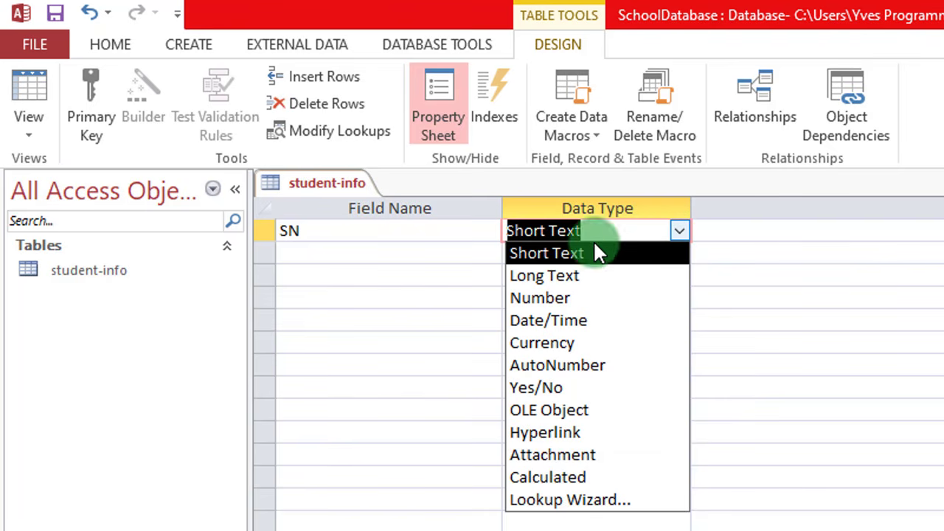
click(575, 299)
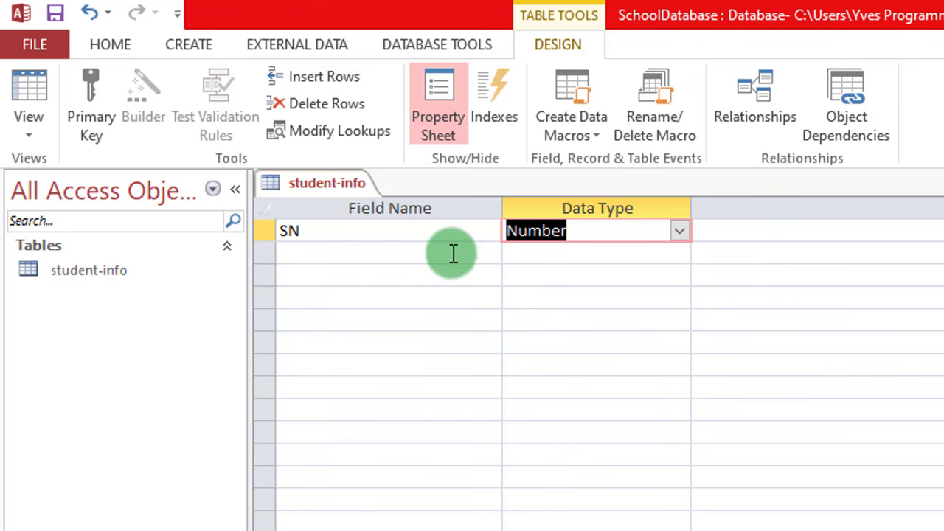
click(678, 232)
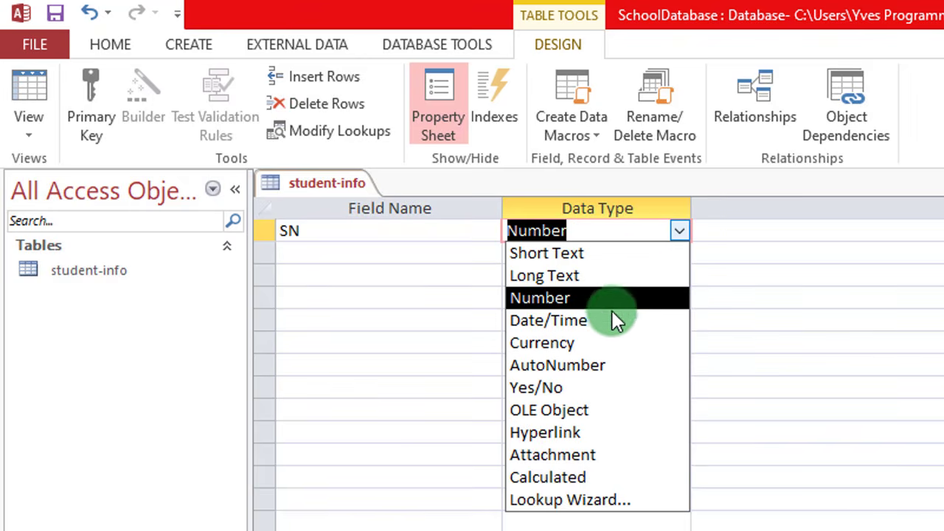
click(592, 365)
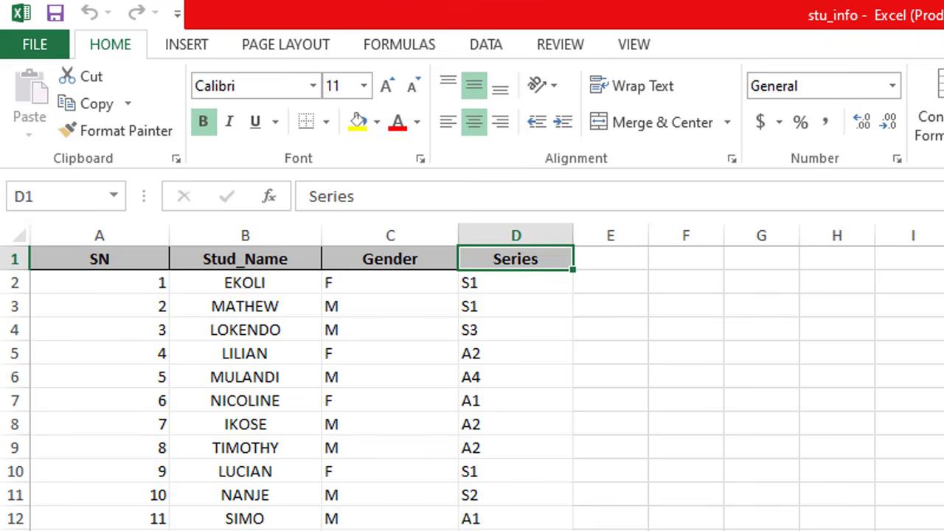
Switch to the stu_info workbook in Excel and examine how the SN numbers relate to the first student records.
click(137, 285)
drag(137, 285, 475, 283)
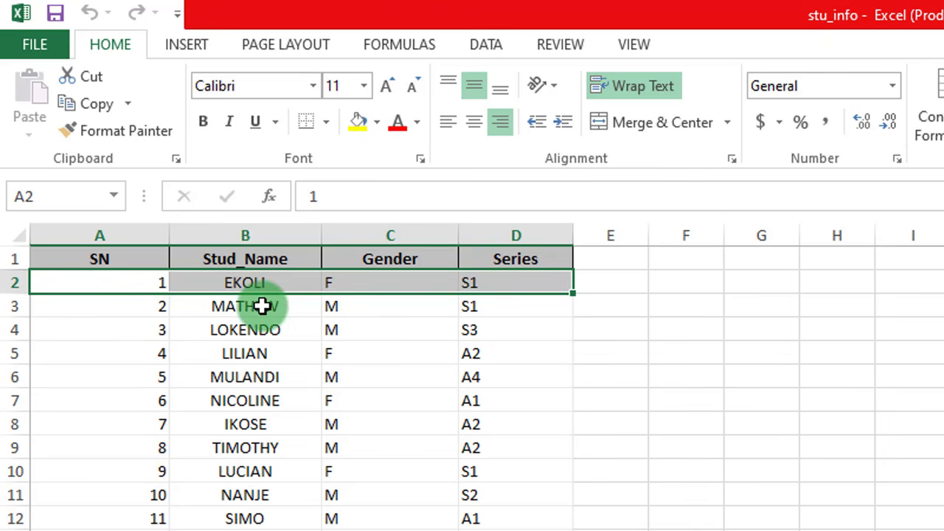
click(229, 305)
drag(229, 305, 489, 305)
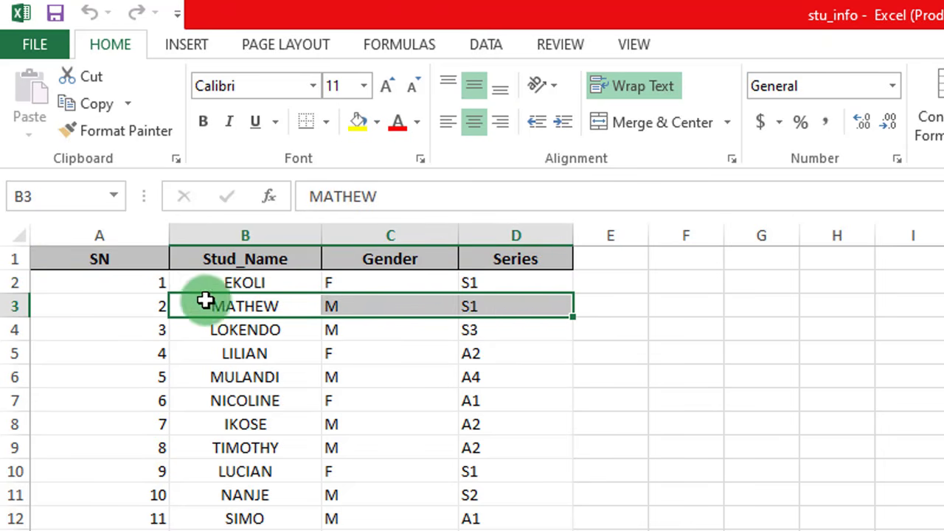
double_click(137, 305)
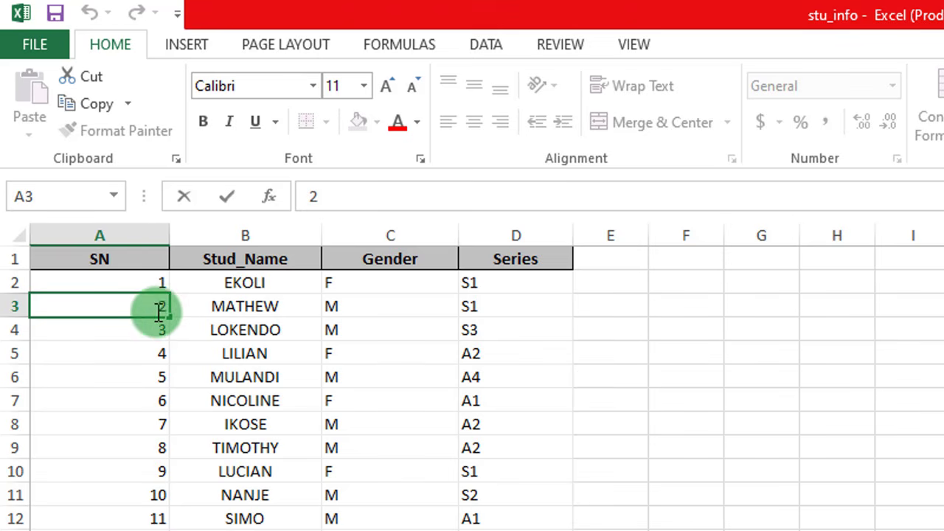
click(214, 303)
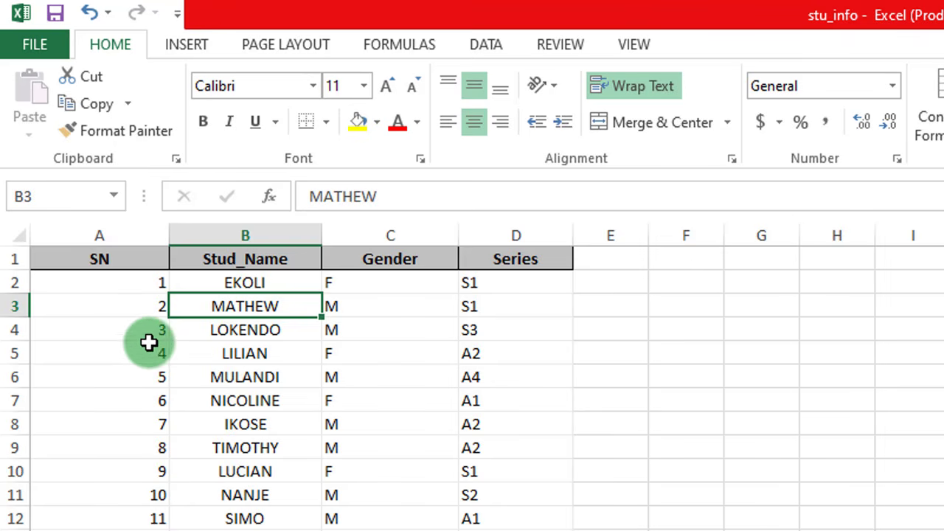
click(132, 284)
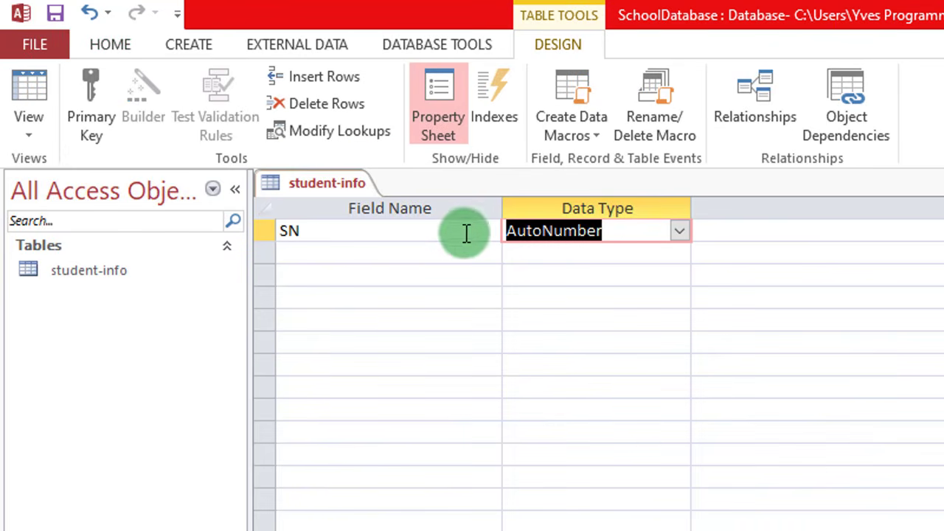
Switch back to Access and add a second field named Stud_Name with the Short Text data type.
click(429, 256)
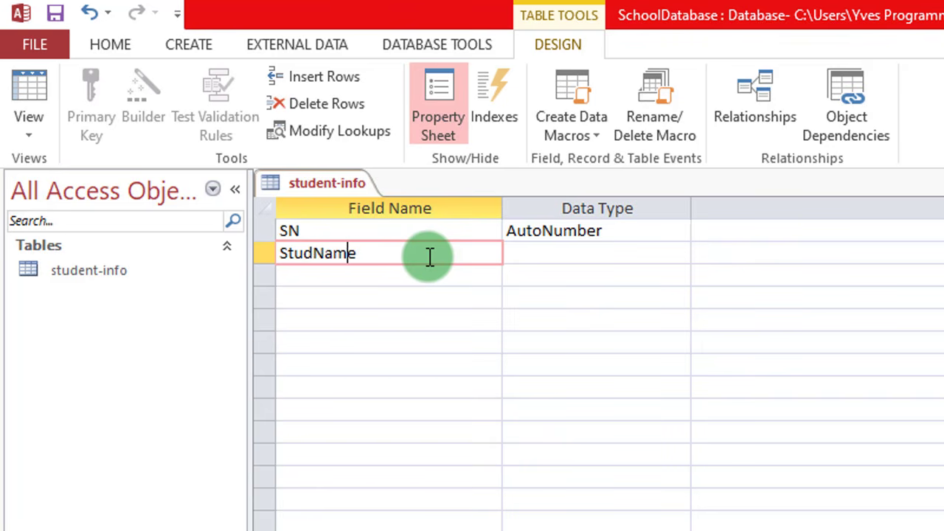
text(_)
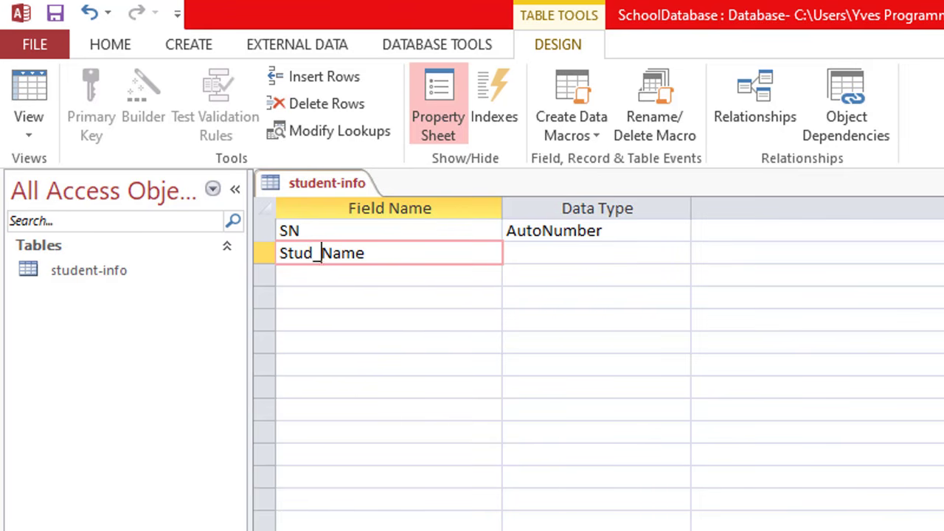
key(alt+Tab)
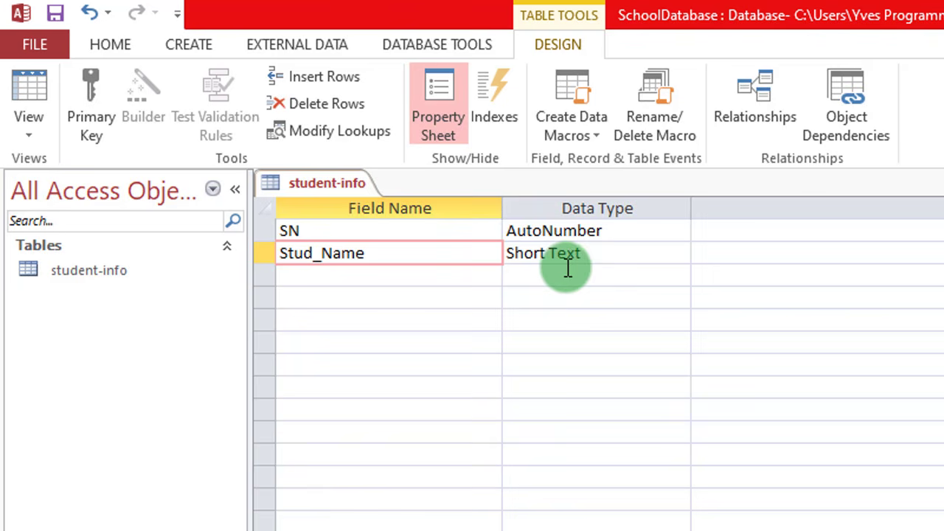
click(605, 256)
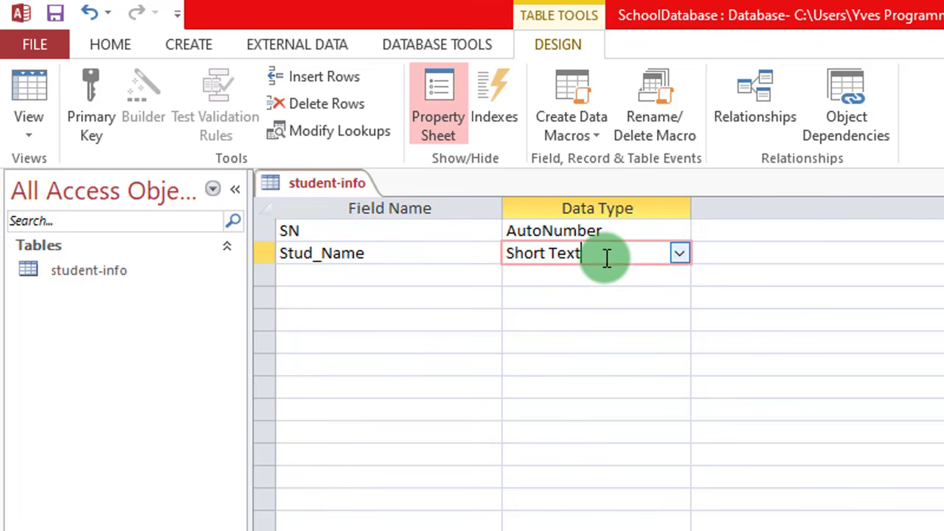
click(679, 253)
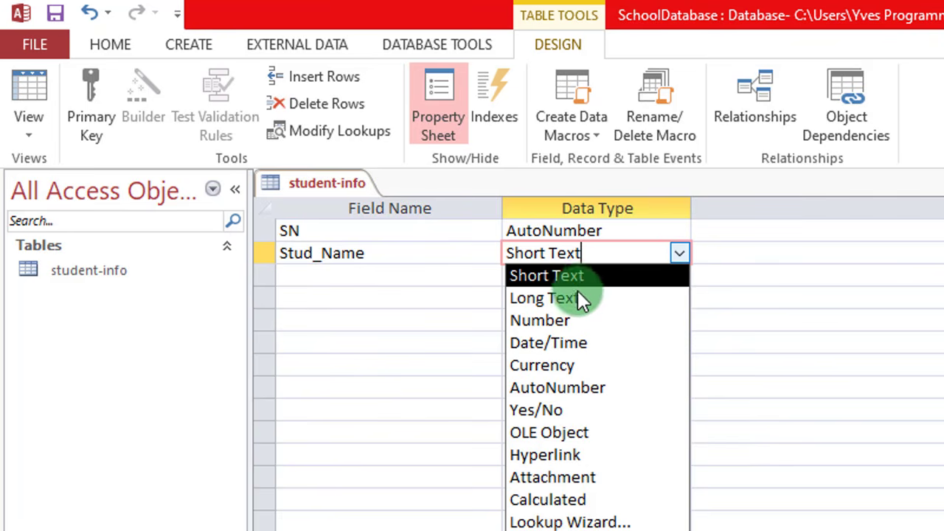
click(677, 252)
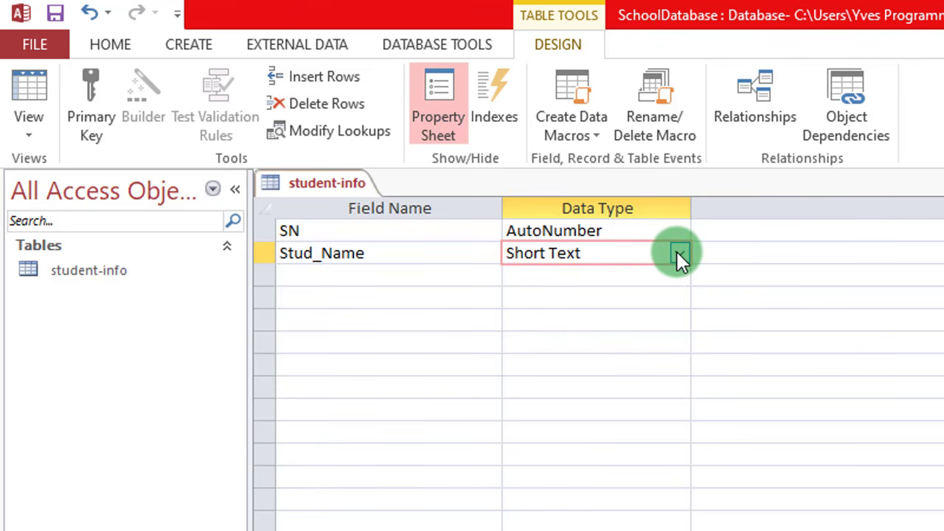
drag(566, 247, 501, 249)
click(590, 253)
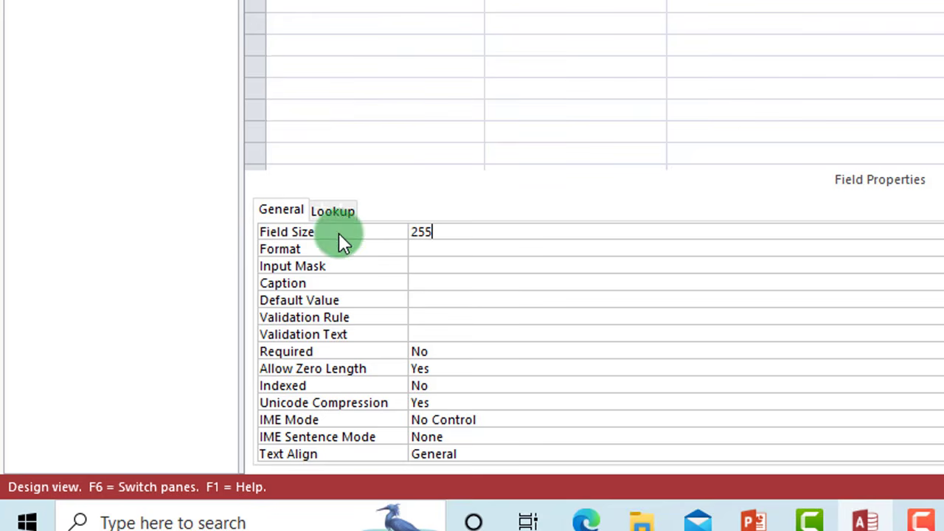
Set the Stud_Name field's size to 60, keeping Short Text as its data type.
drag(465, 236, 410, 233)
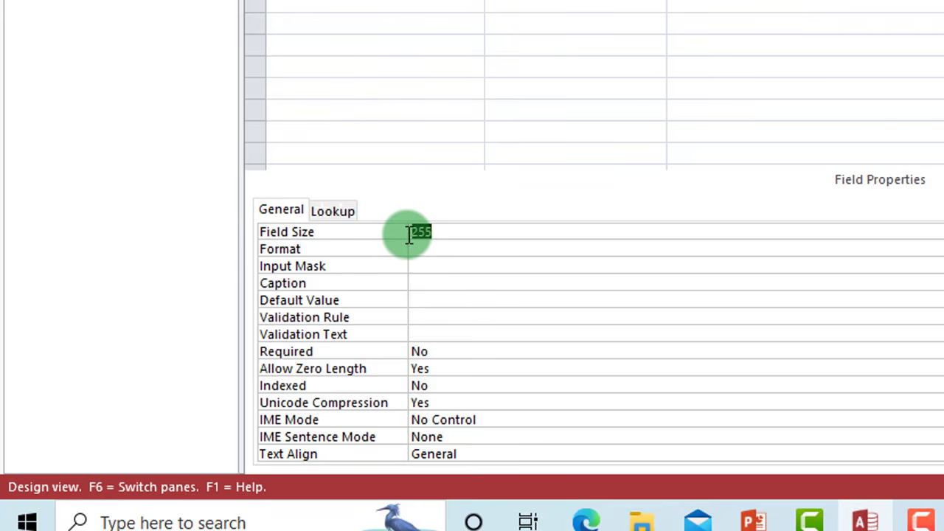
click(441, 232)
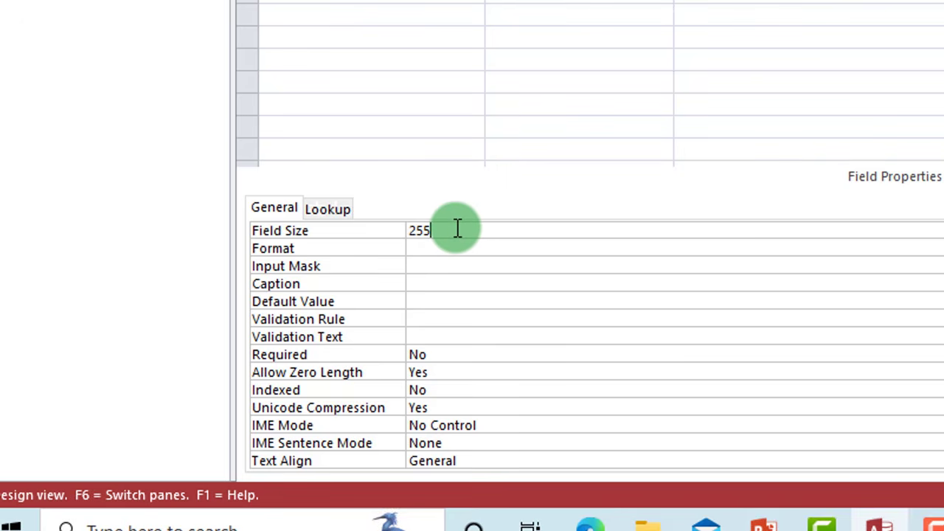
drag(457, 229, 408, 229)
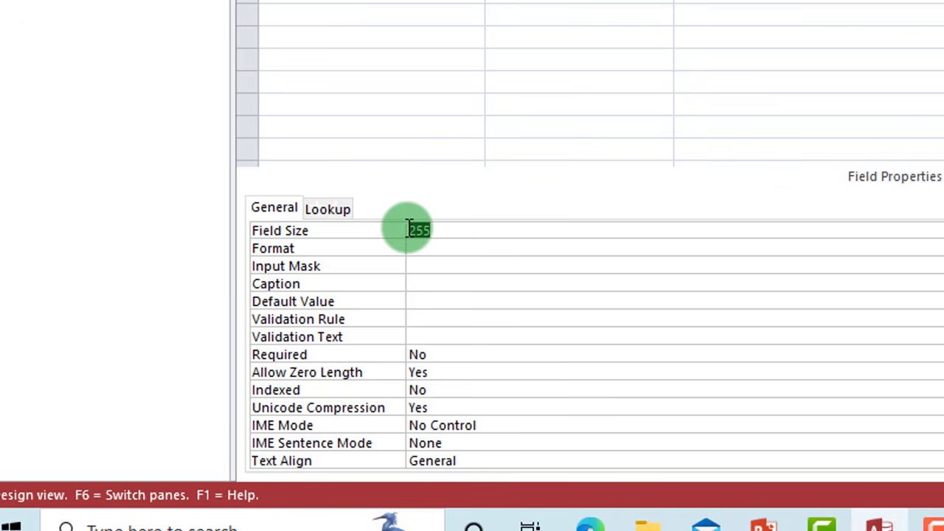
click(457, 233)
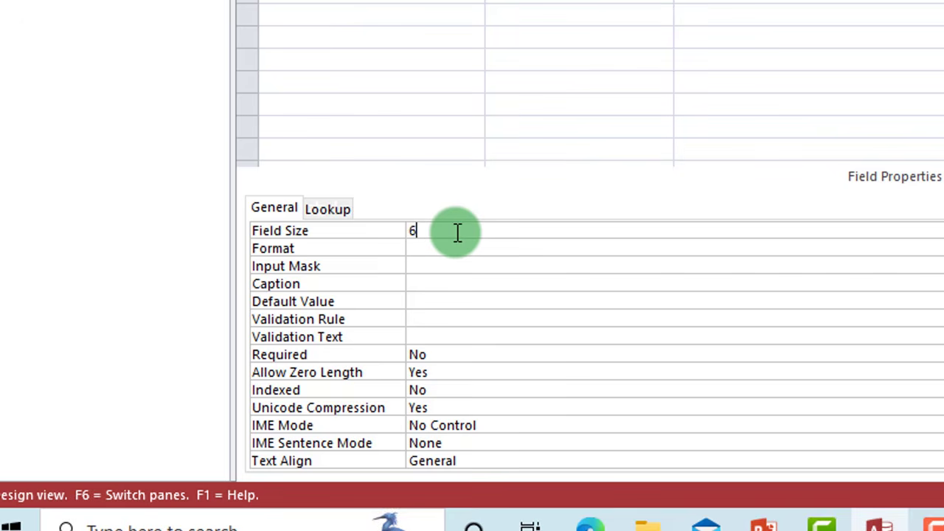
click(457, 233)
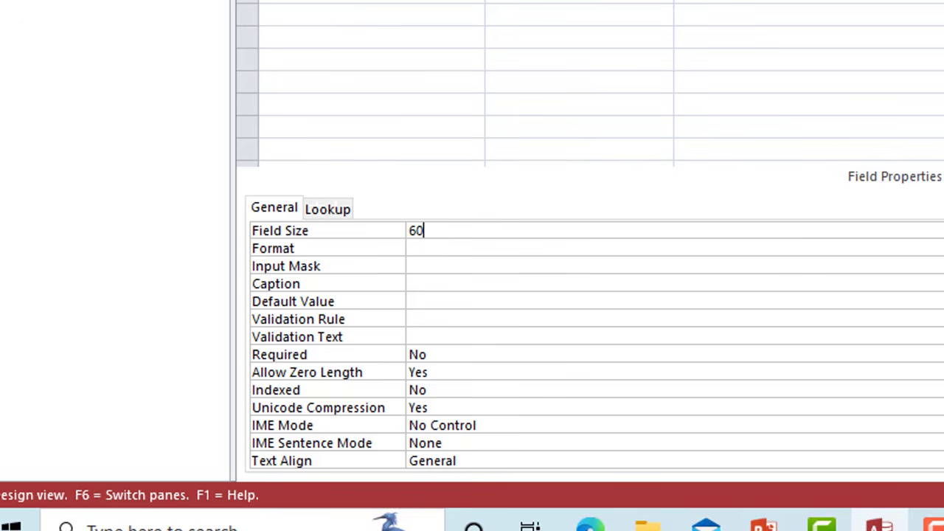
click(662, 2)
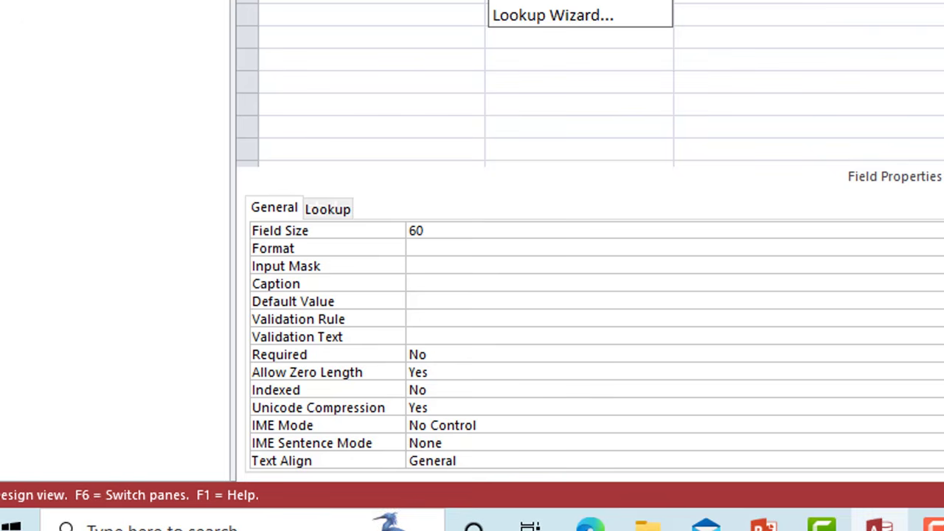
key(Return)
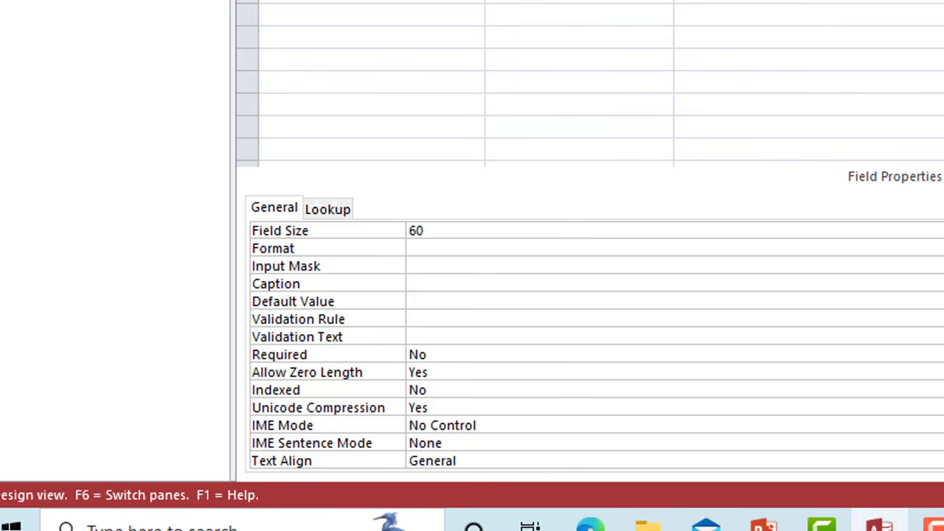
Add a third field named Gender with the Short Text data type and a field size of 10.
click(339, 0)
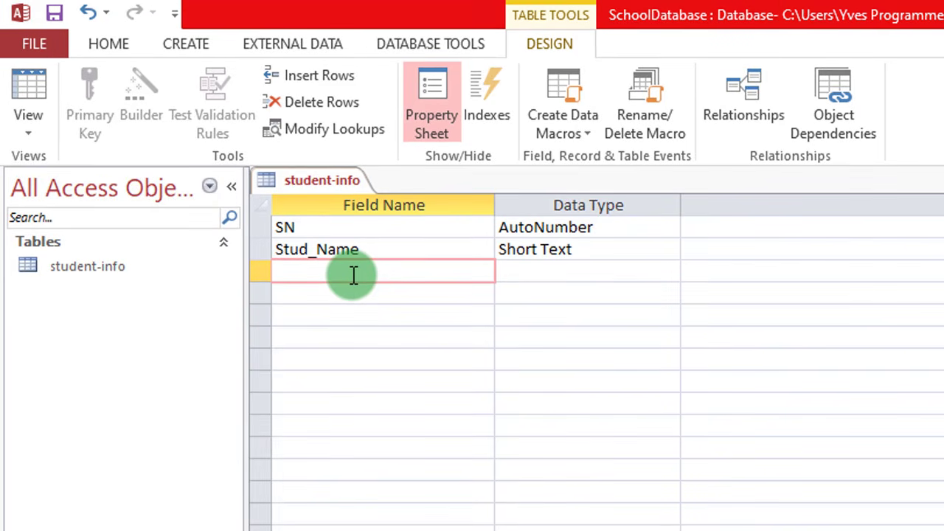
text(Gender)
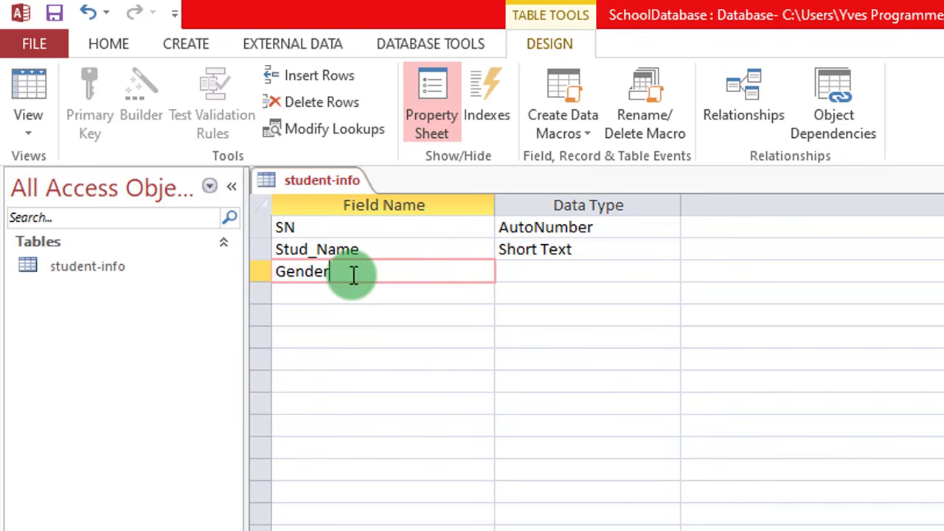
click(535, 273)
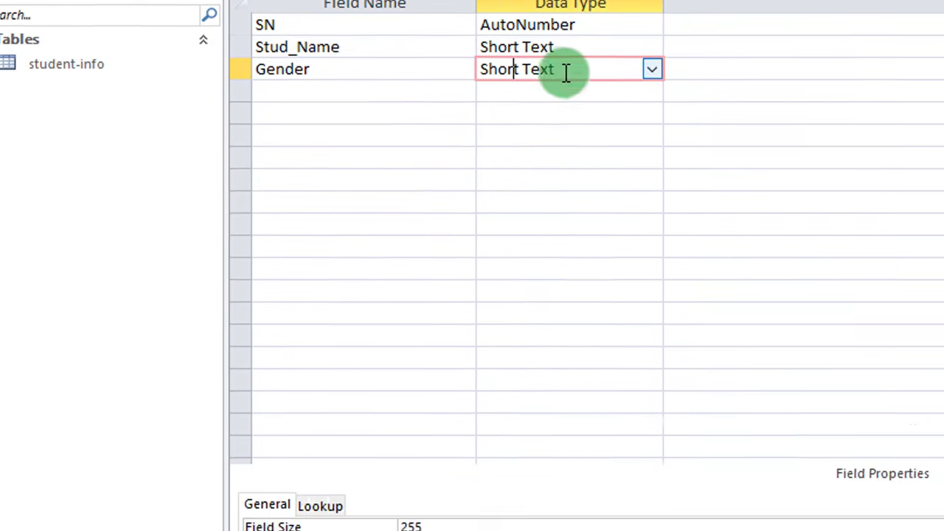
drag(421, 266, 372, 269)
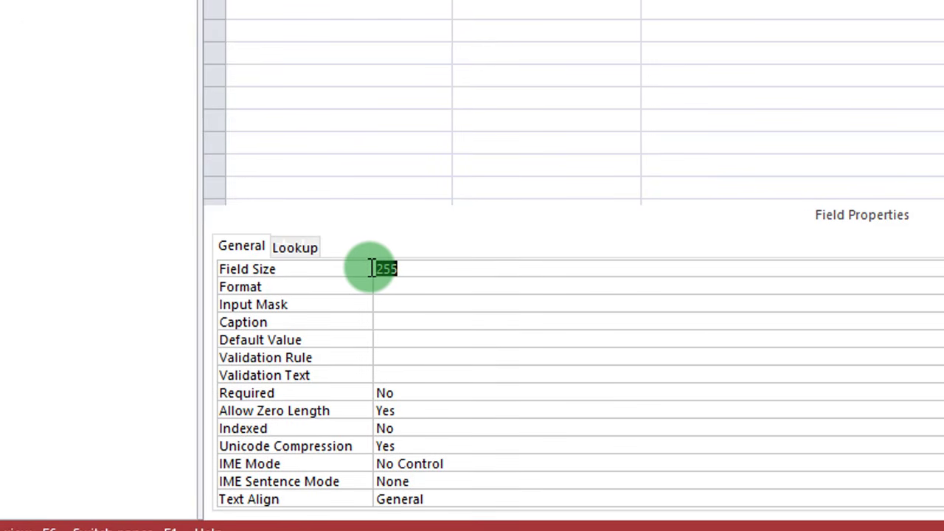
text(8)
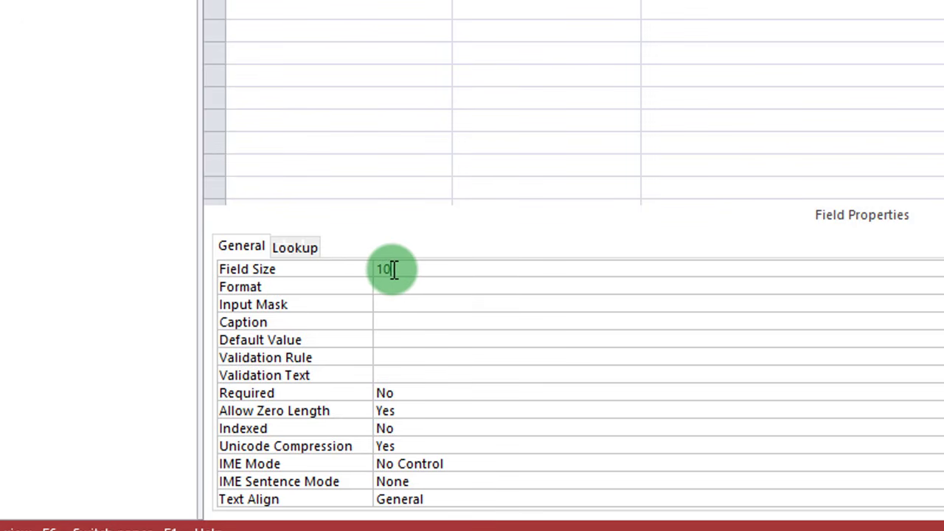
drag(397, 270, 378, 270)
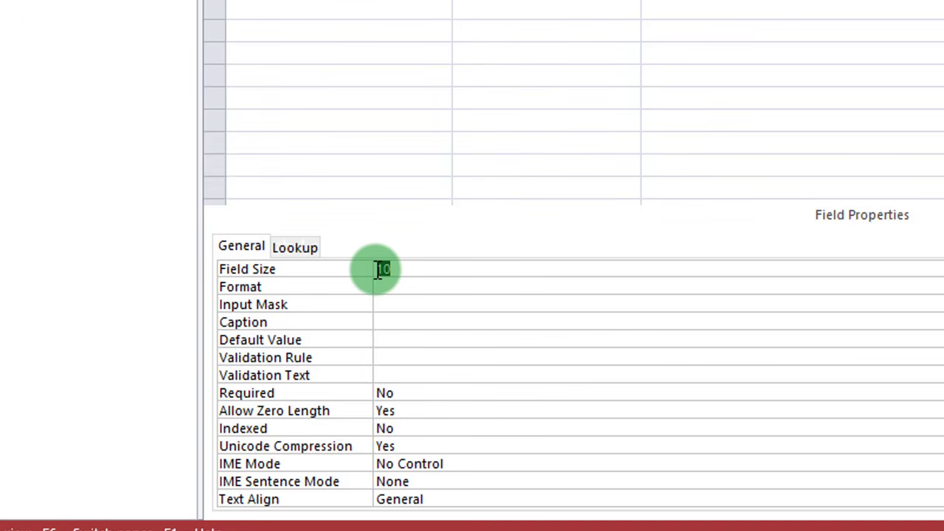
click(401, 270)
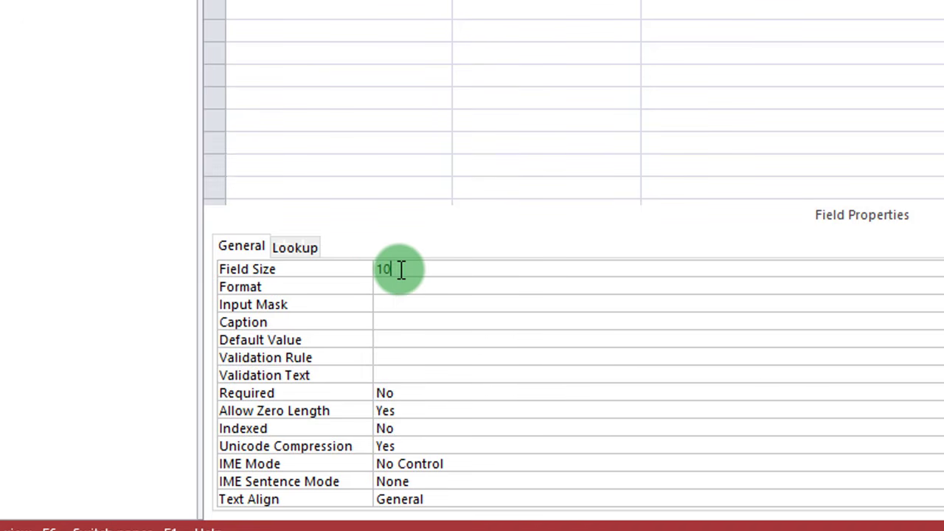
click(294, 0)
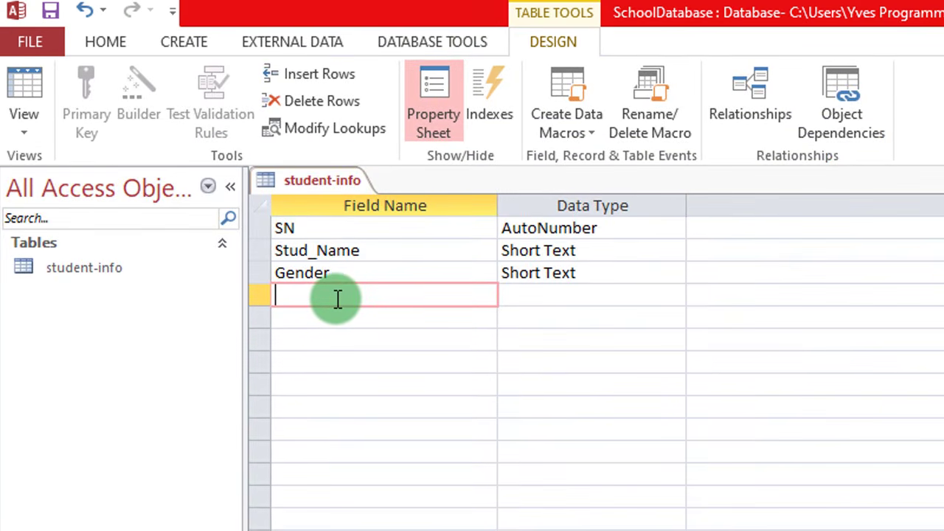
Add a fourth field named Series with the Short Text data type.
text(Series)
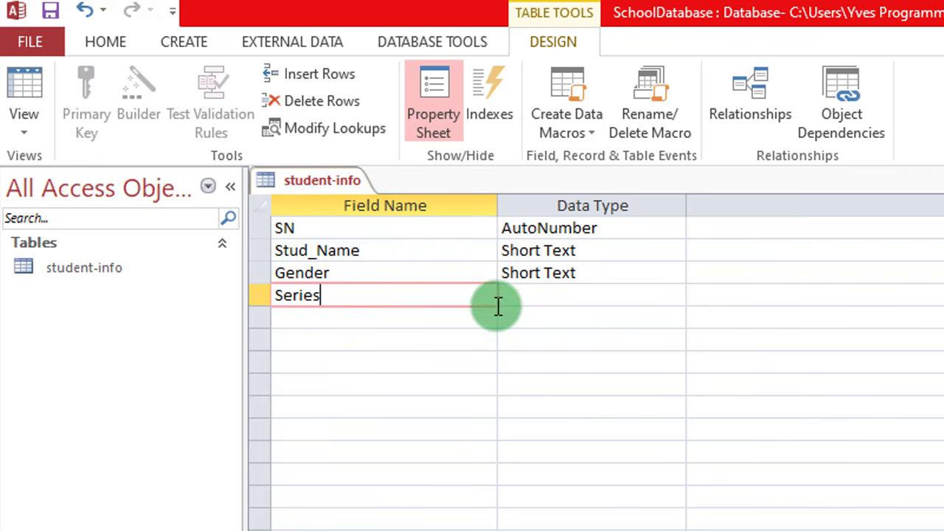
click(543, 297)
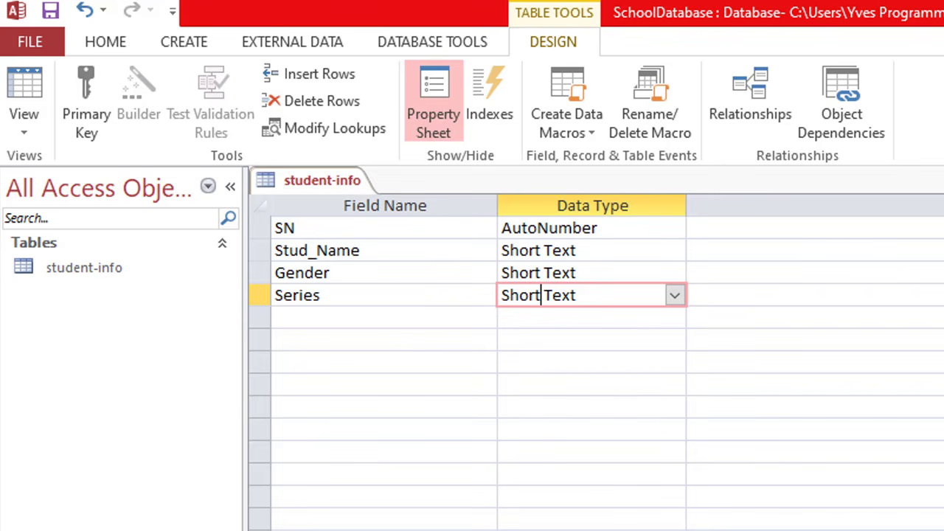
click(350, 320)
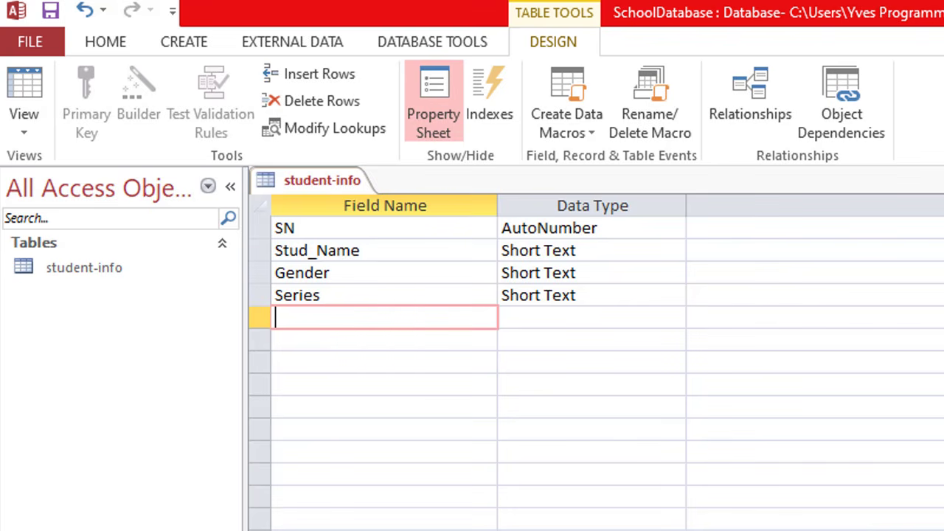
Switch to the stu_info workbook in Excel and compare its column headings and student records with the fields defined in the table.
key(alt+Tab)
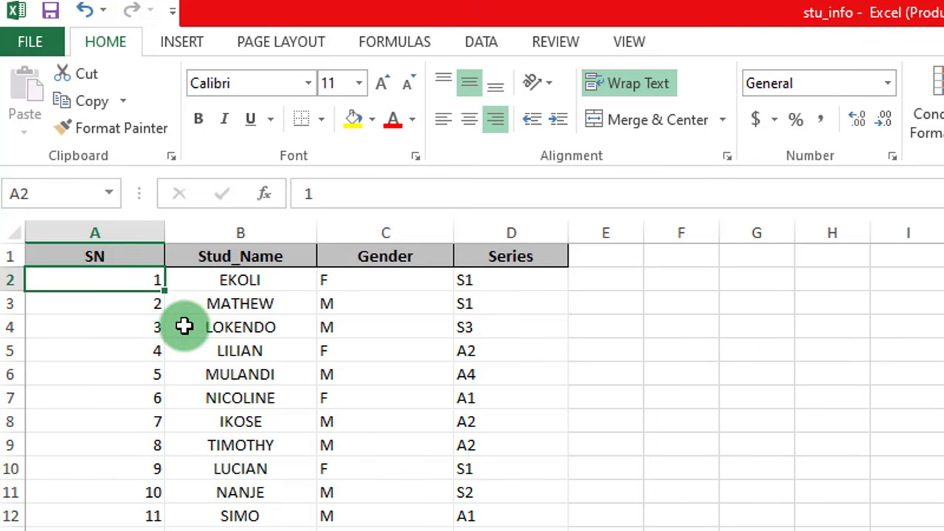
click(242, 529)
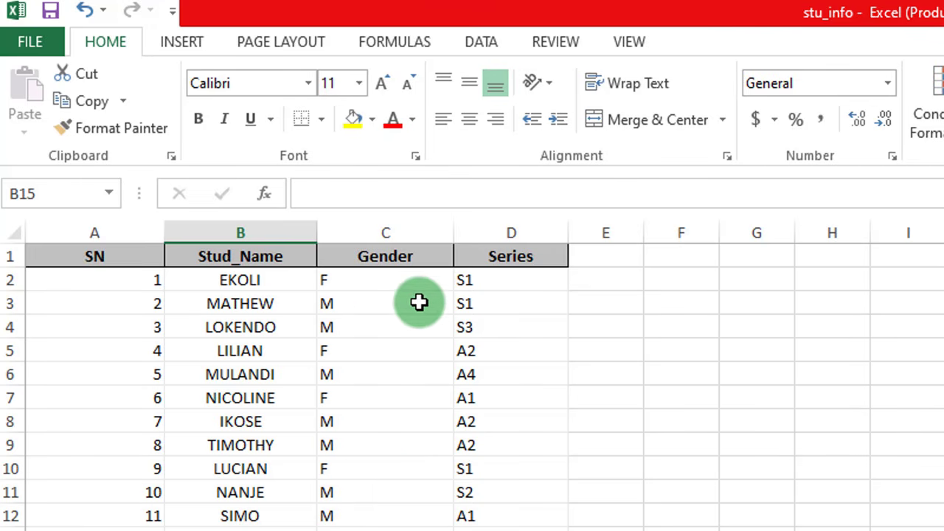
click(520, 254)
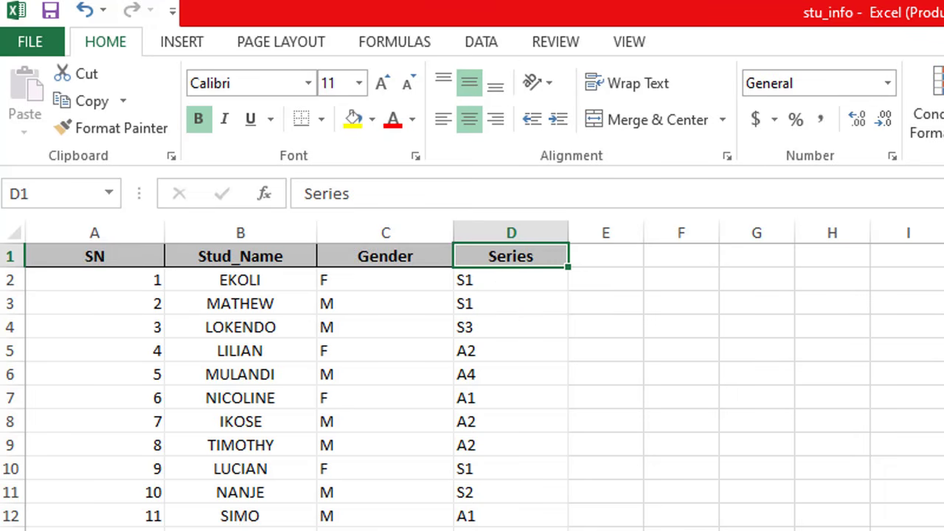
Switch back to Access, make SN the primary key of the student-info table and save the design.
key(alt+Tab)
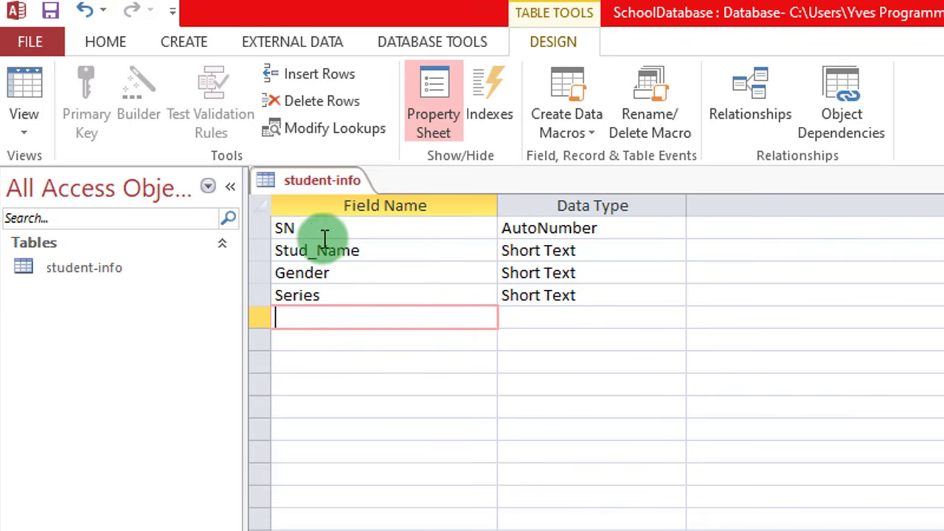
click(264, 228)
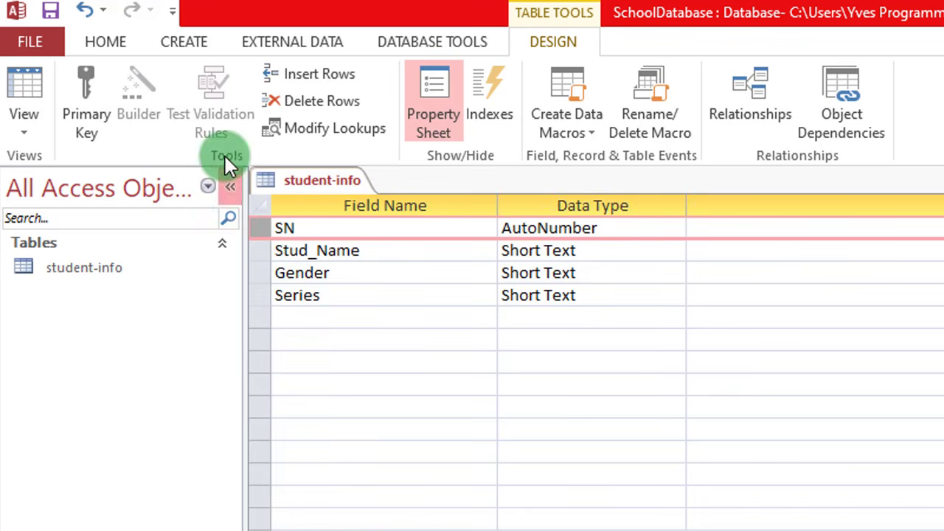
click(84, 83)
click(256, 231)
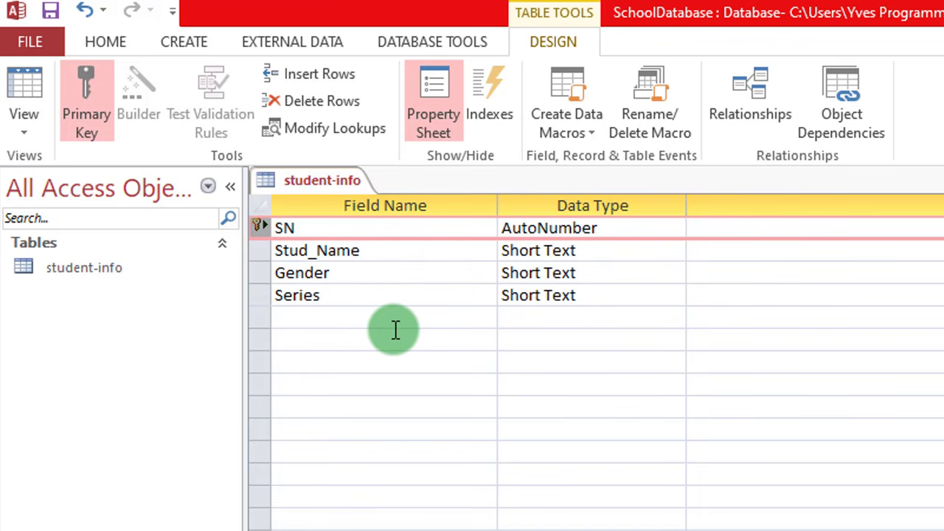
key(ctrl+s)
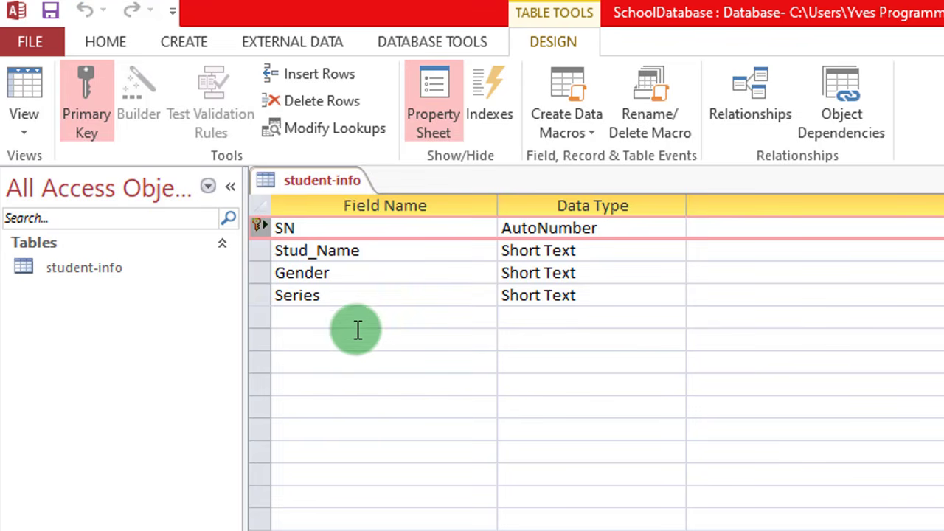
click(54, 17)
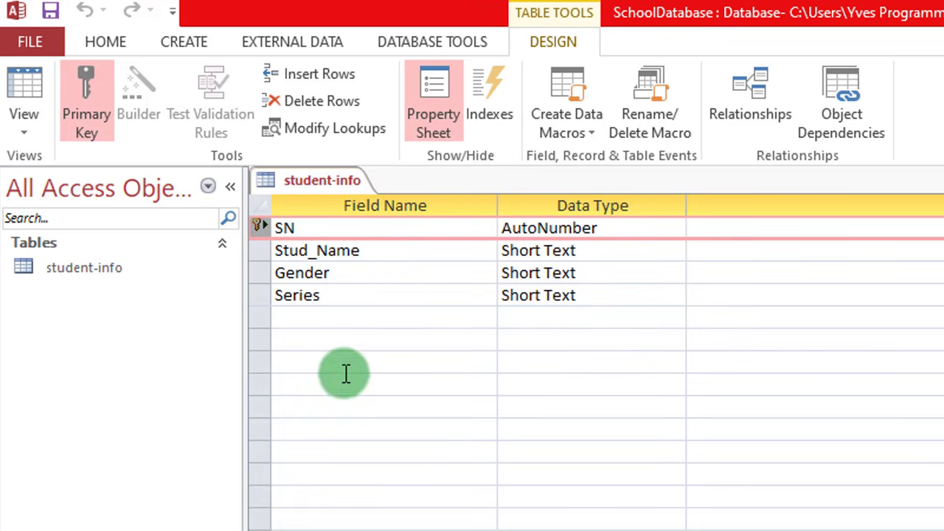
Display the saved student-info table in Datasheet View.
click(23, 135)
click(57, 174)
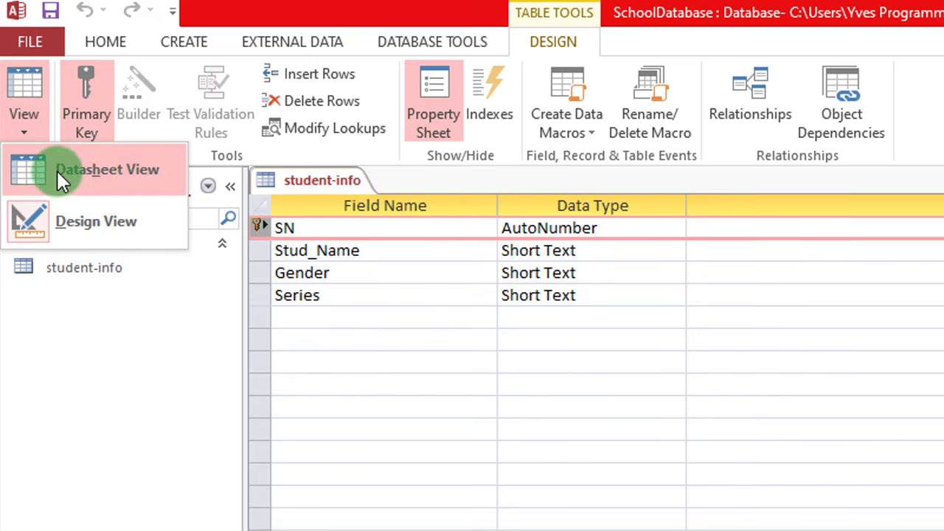
click(101, 173)
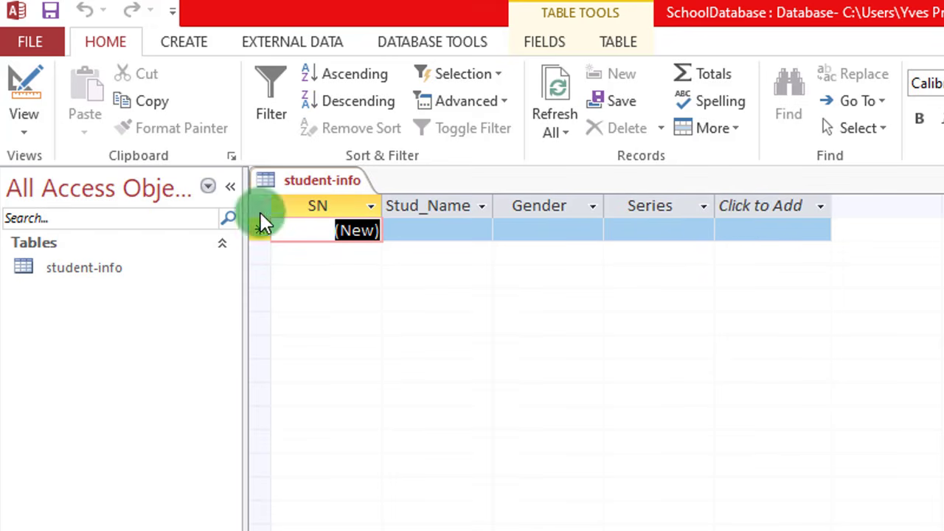
Switch the student-info table to Design View and back to Datasheet View.
click(24, 133)
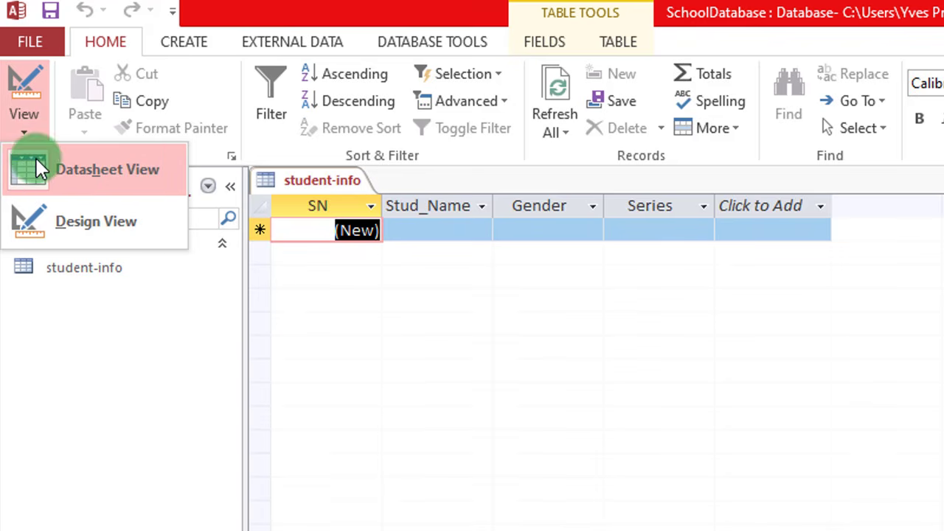
click(326, 321)
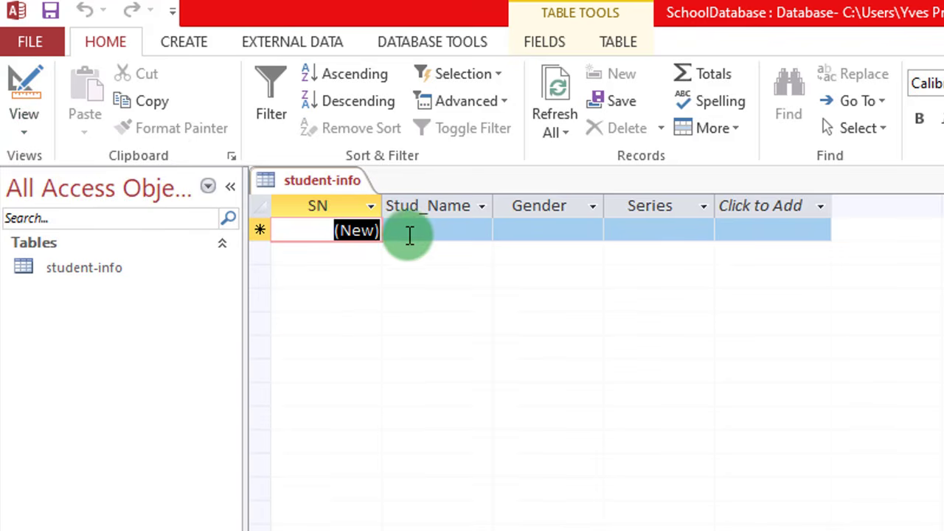
click(23, 81)
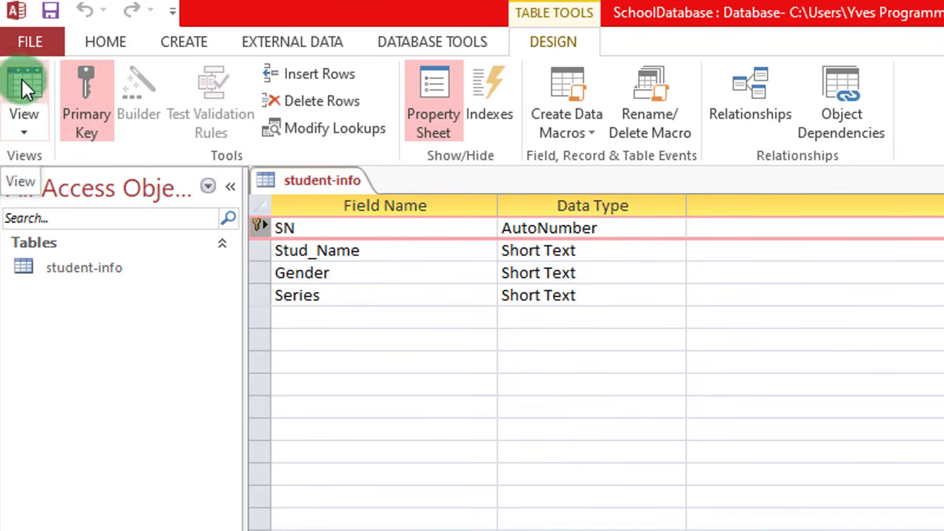
click(25, 129)
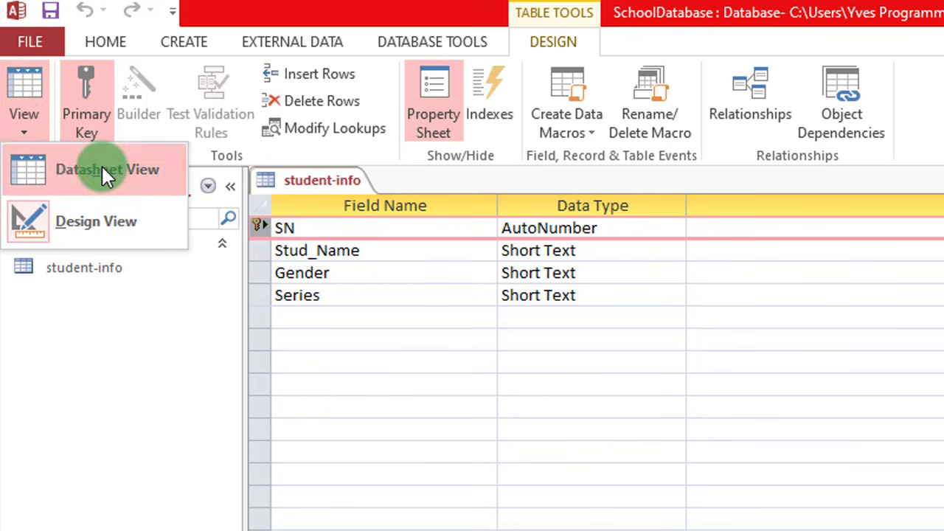
click(28, 90)
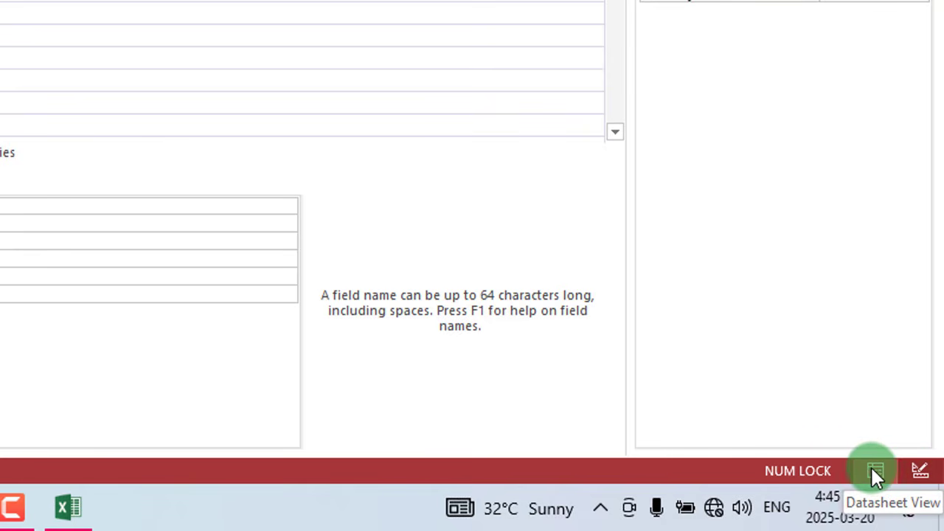
click(874, 470)
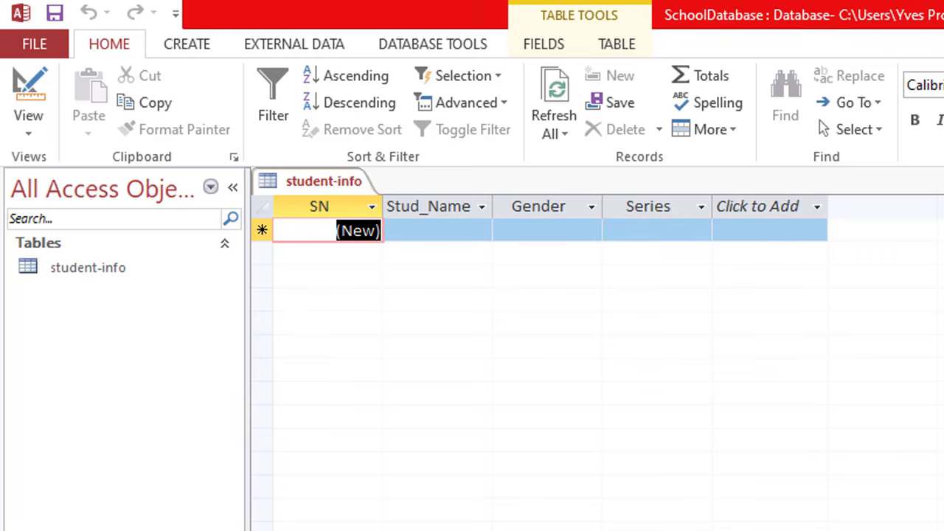
Enter the first record with the student's name, gender M and series s1, leaving SN to number itself.
click(430, 230)
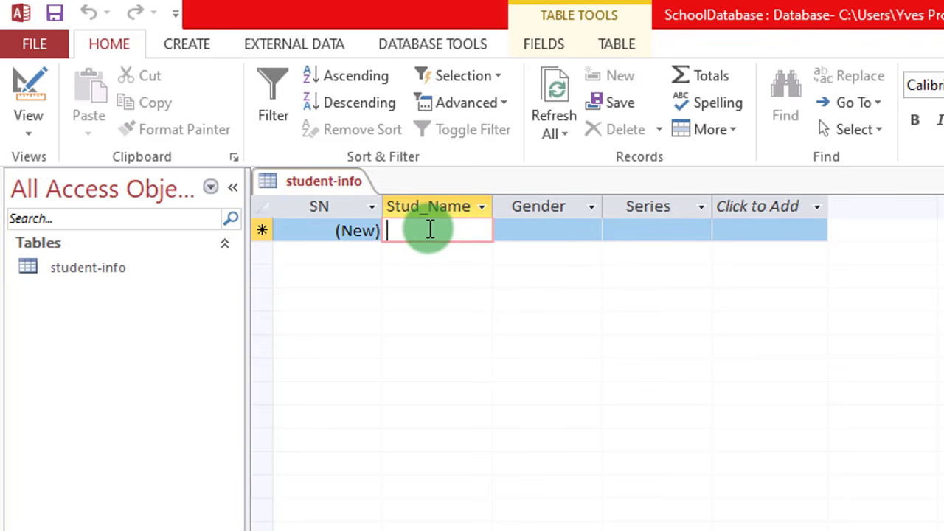
click(367, 233)
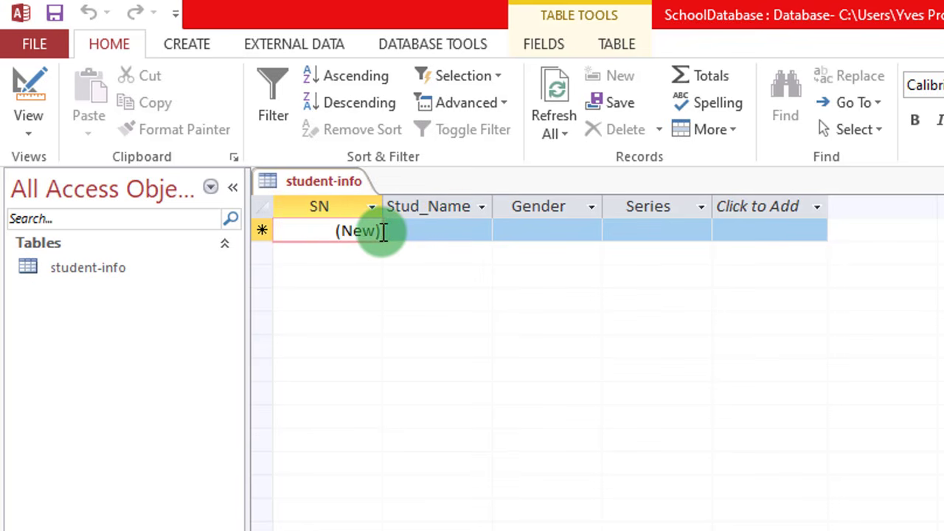
click(379, 233)
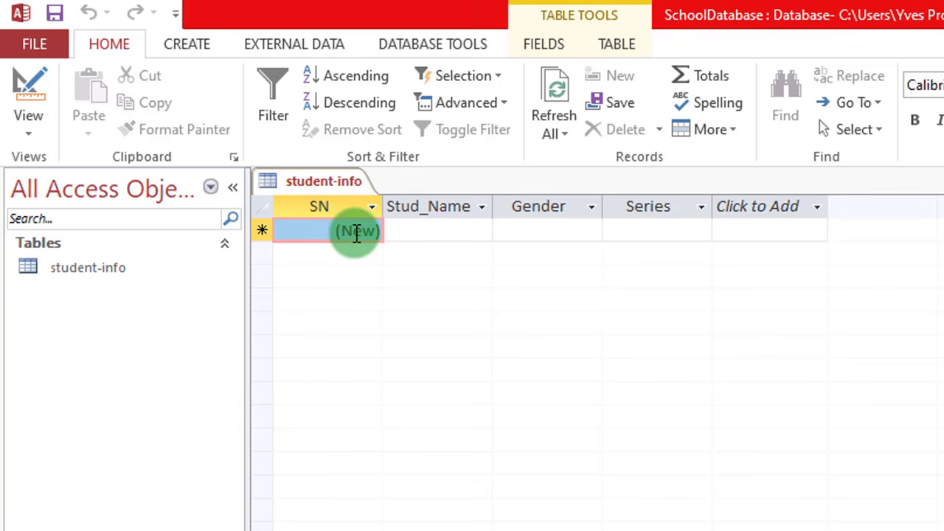
click(442, 233)
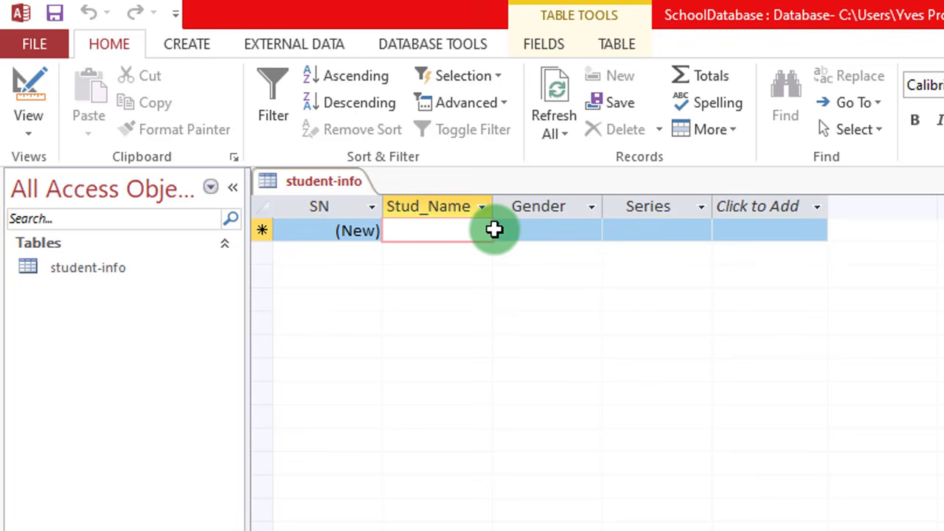
text(yves j)
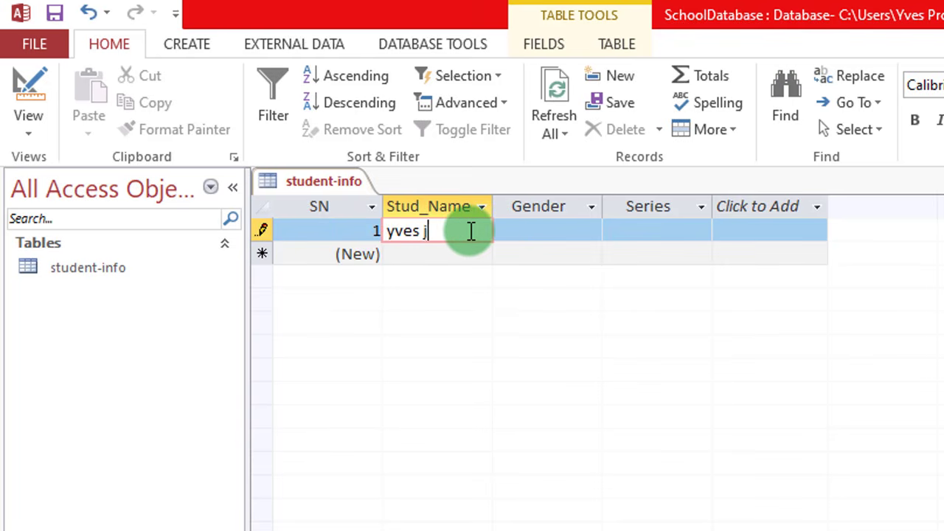
text(unior)
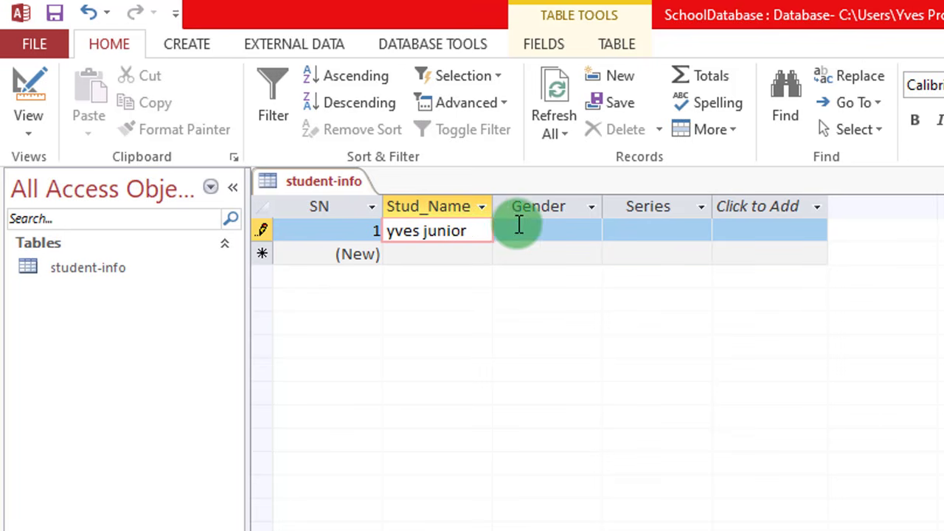
click(522, 230)
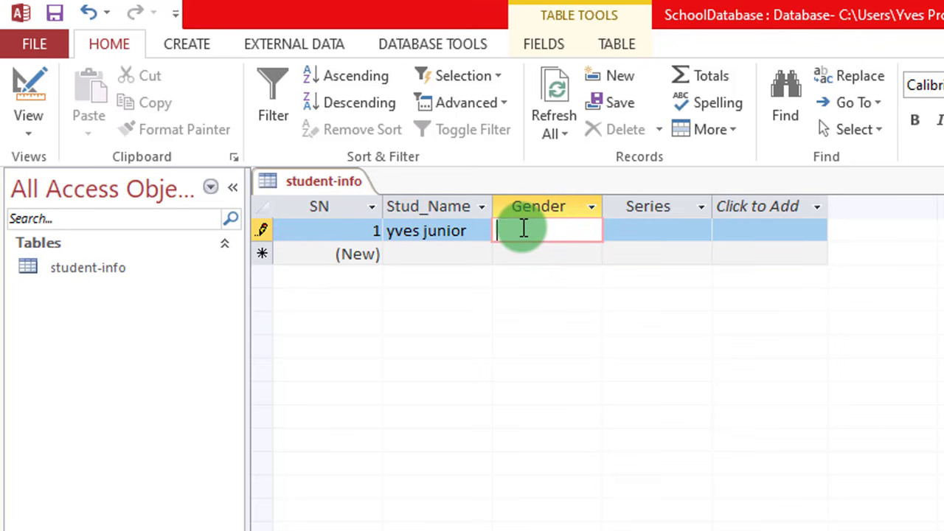
click(635, 232)
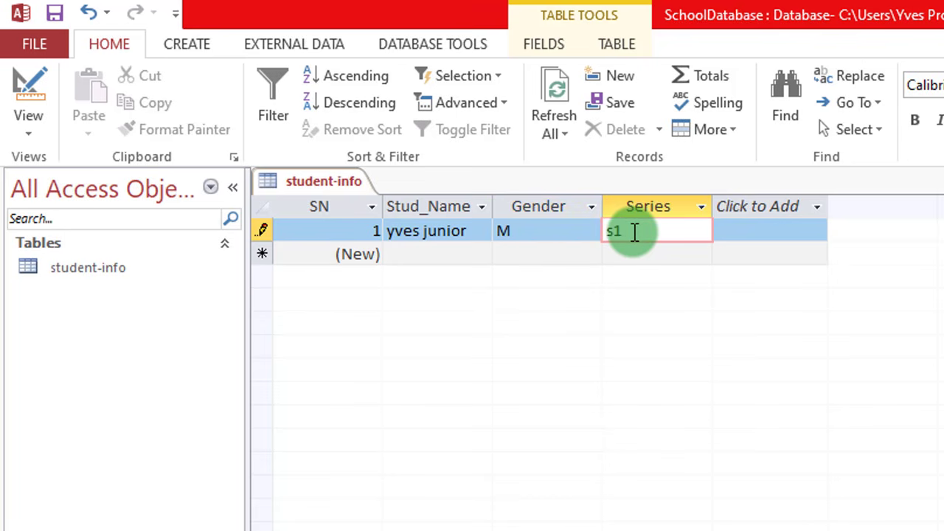
key(Return)
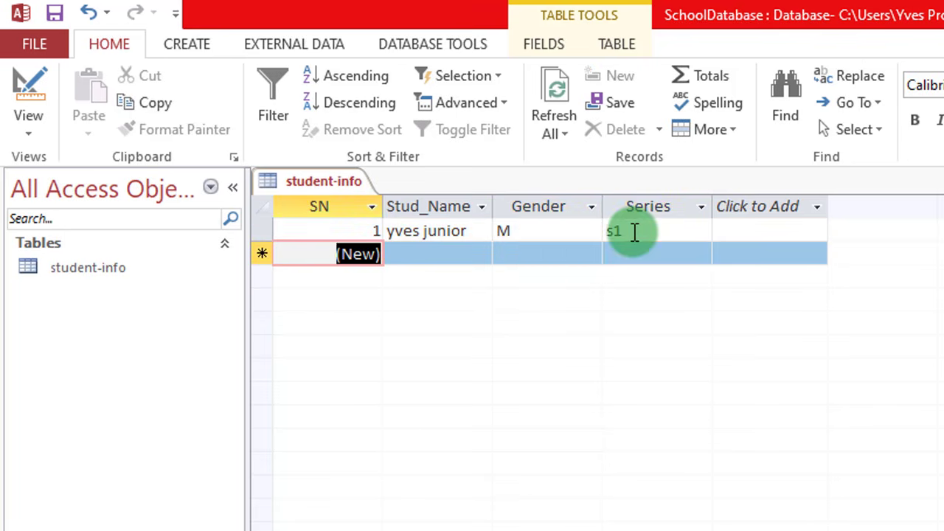
Enter a second record with the student's name, gender M and series s2.
click(458, 255)
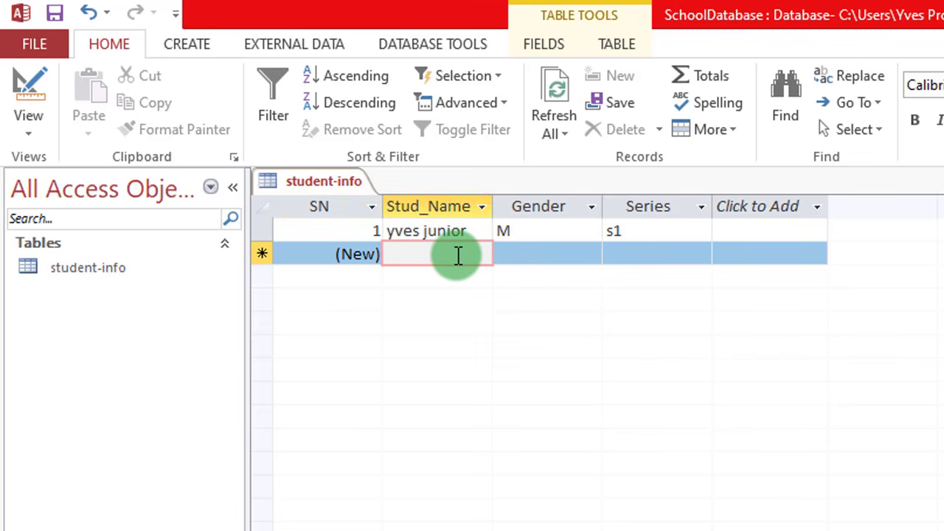
text(john)
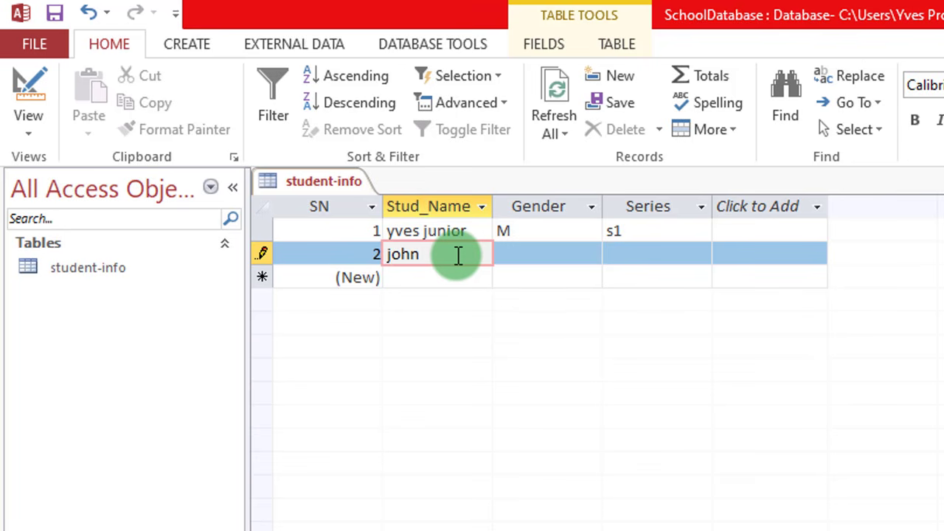
key(Return)
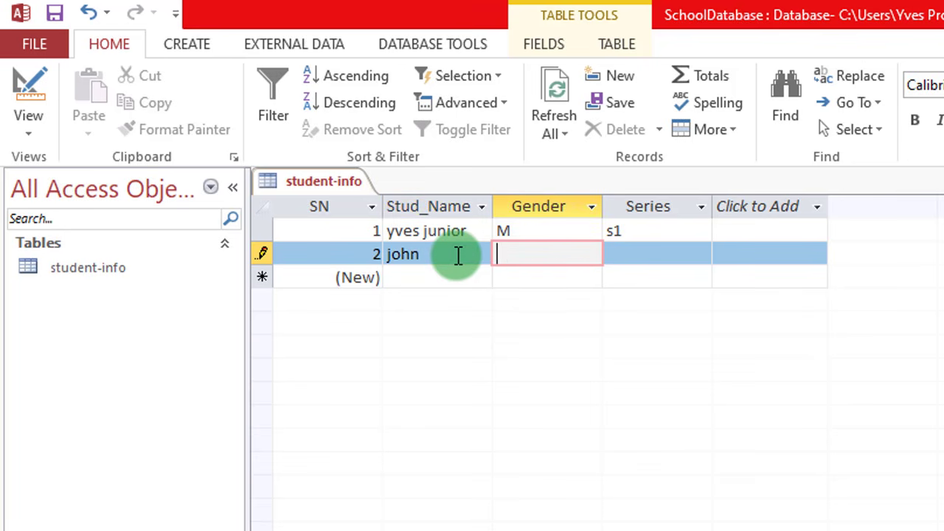
text(M)
key(Return)
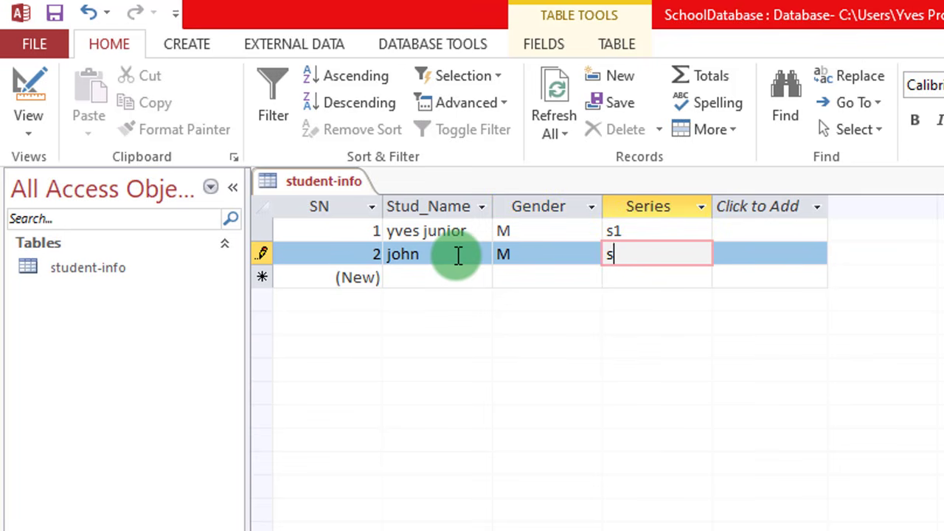
key(Return)
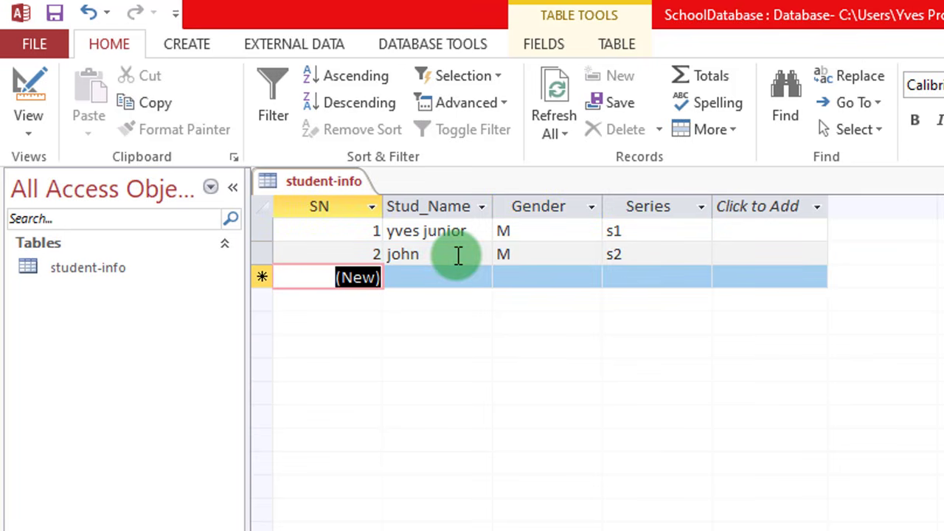
Enter a third record with the student's name, gender F and series s4.
click(433, 276)
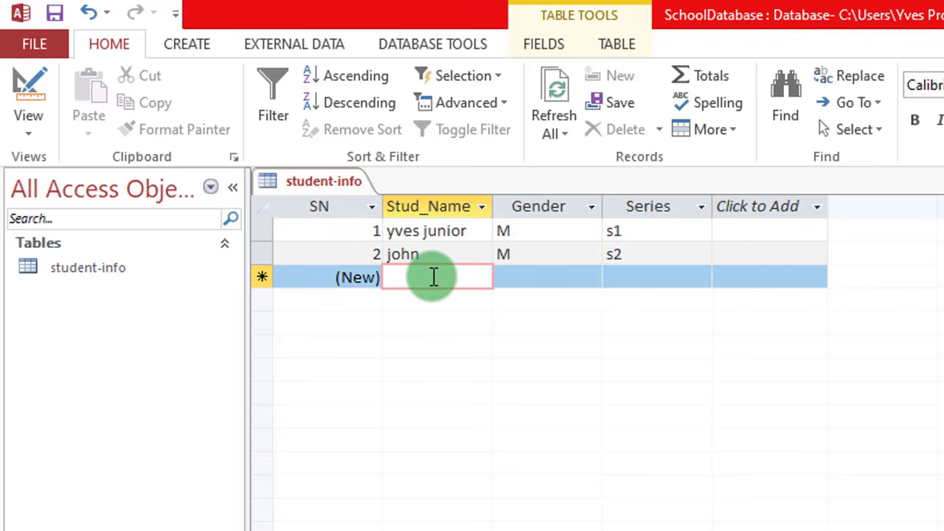
text(jean)
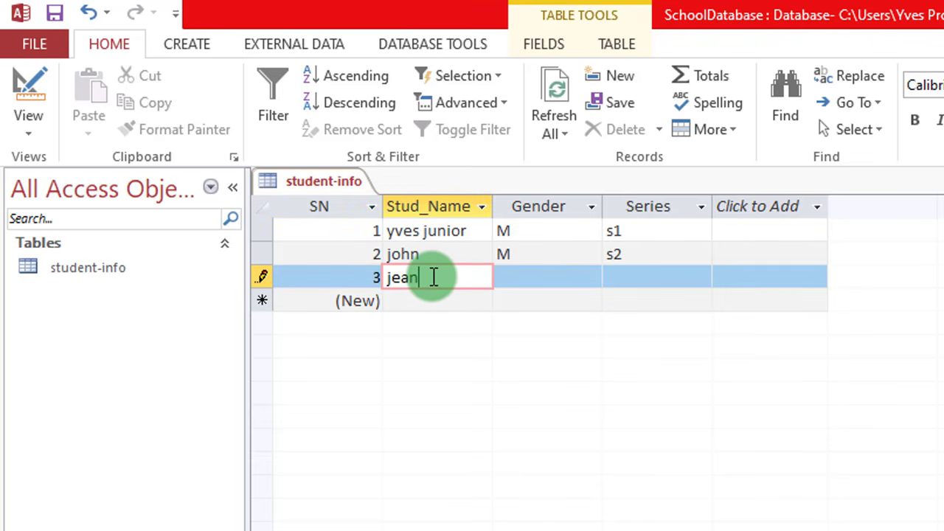
key(Tab)
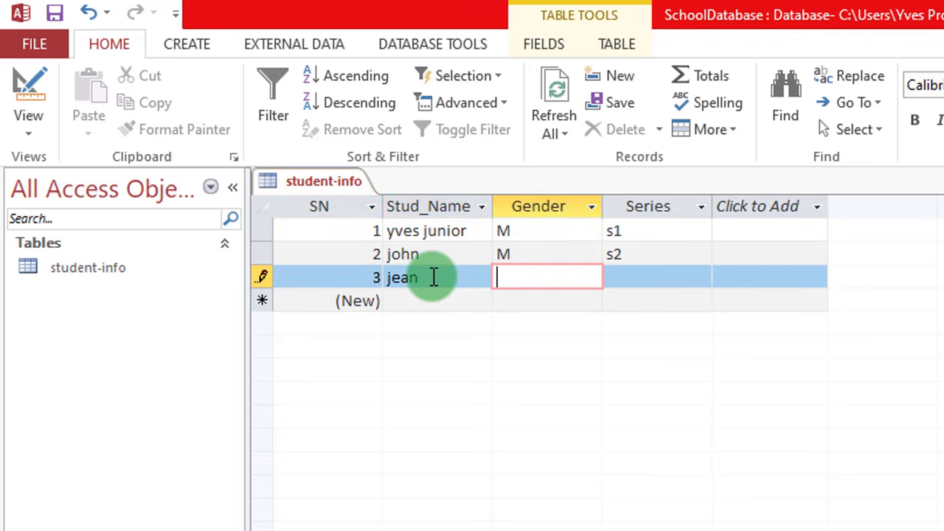
key(Tab)
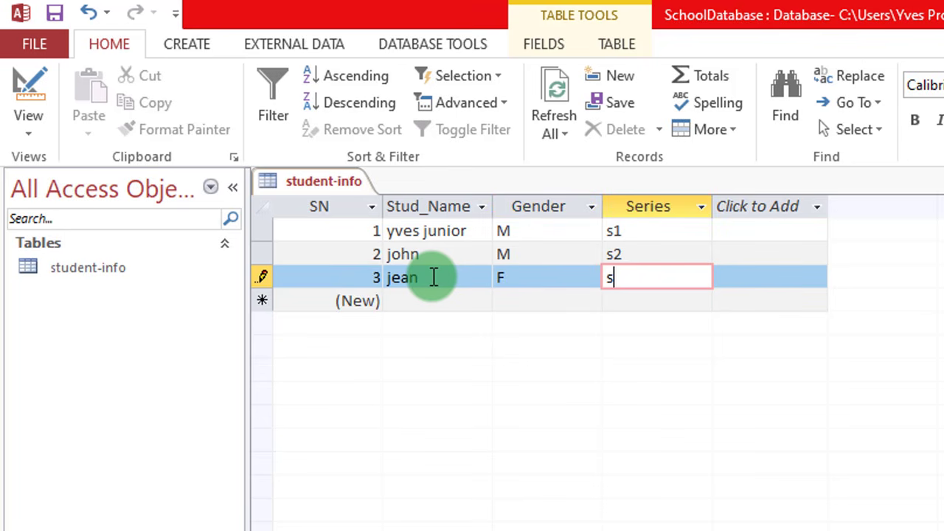
key(Tab)
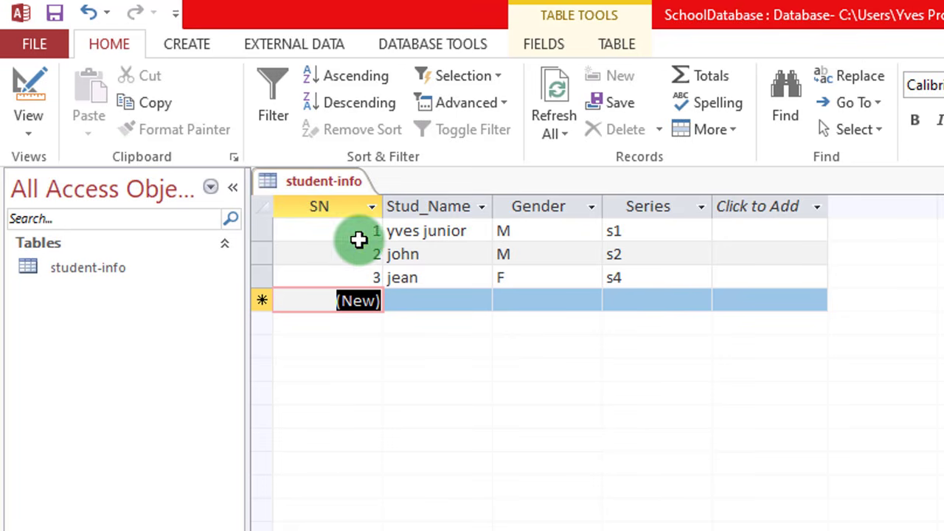
Show the student-info table's field structure in Design View and return to Datasheet View.
click(31, 122)
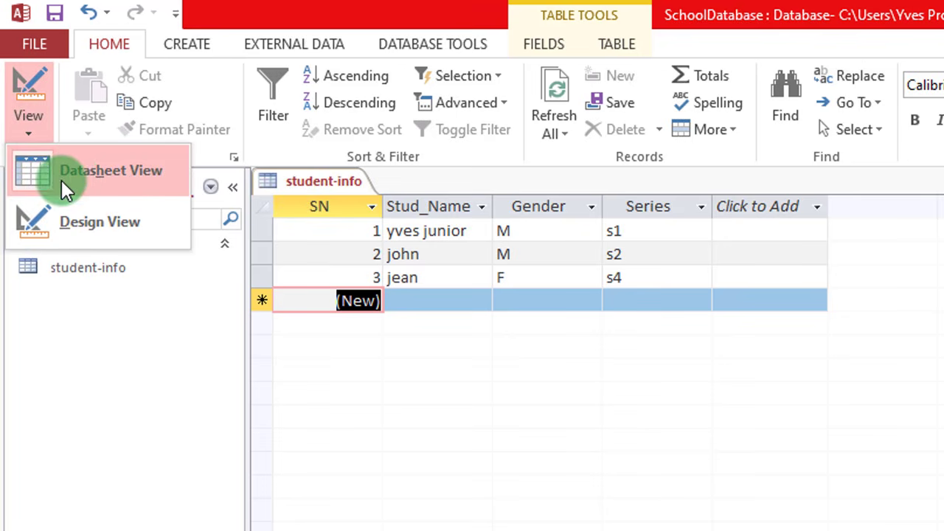
click(670, 344)
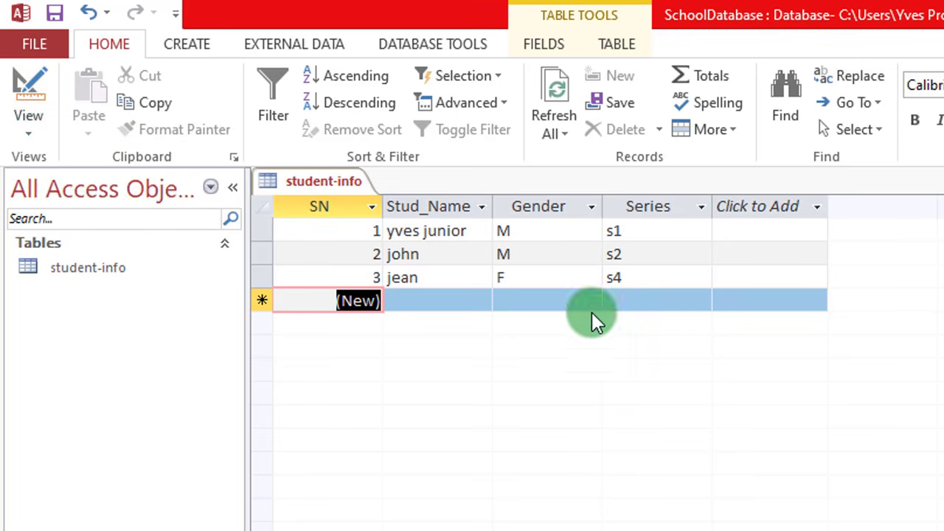
click(32, 87)
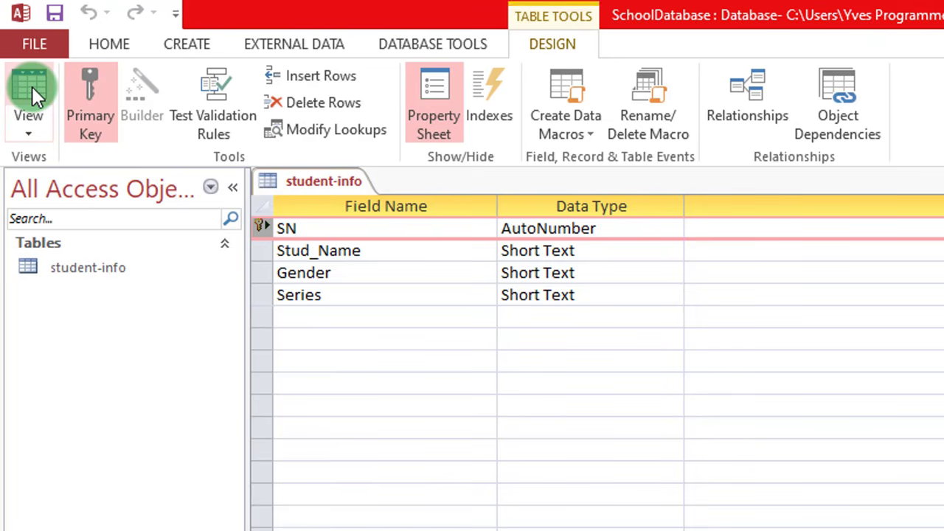
click(29, 129)
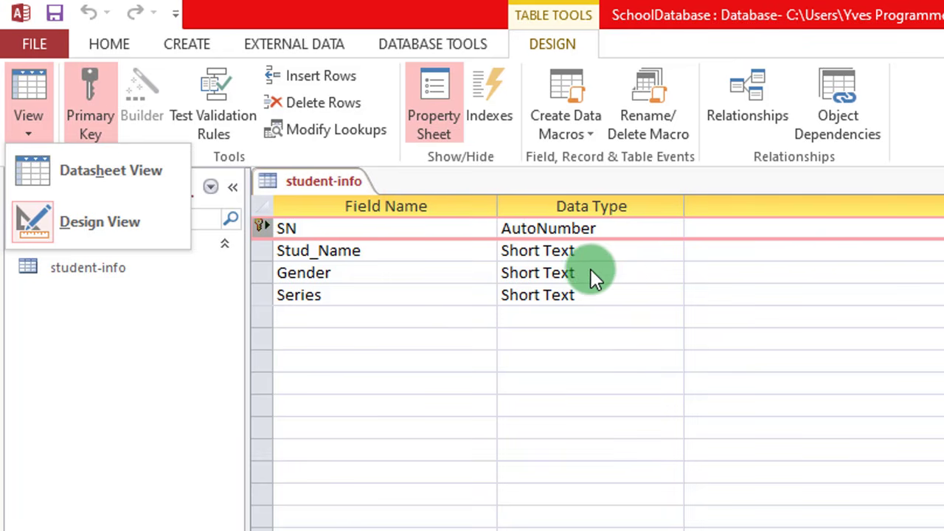
click(35, 98)
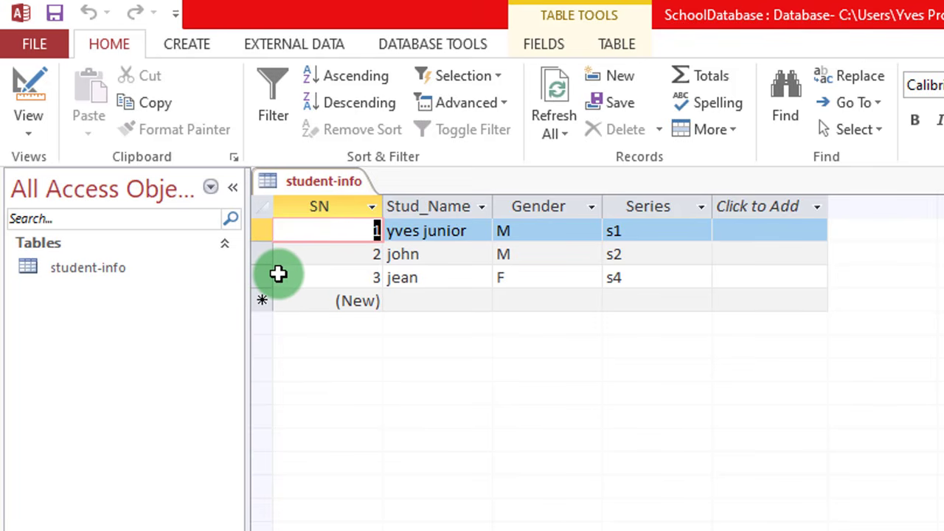
Delete the record with SN 3 from the student-info table and confirm the deletion.
drag(278, 274, 730, 275)
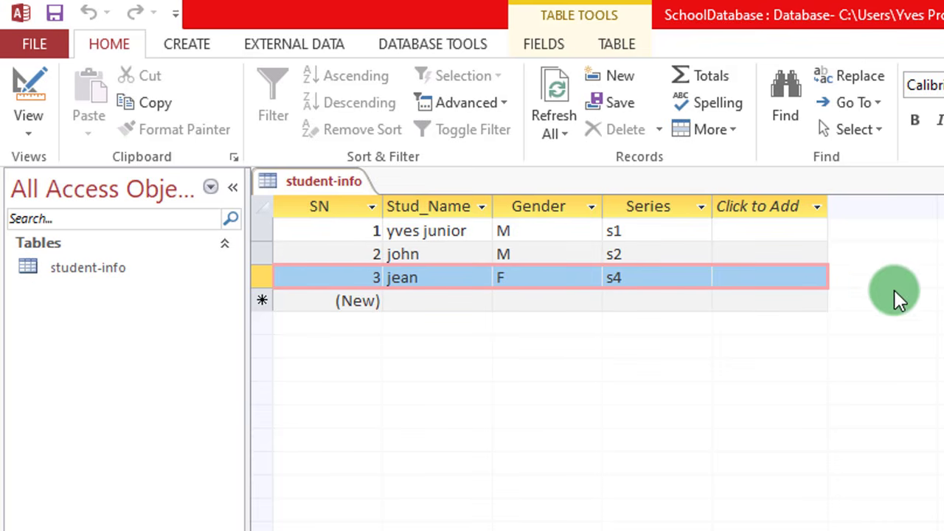
click(267, 279)
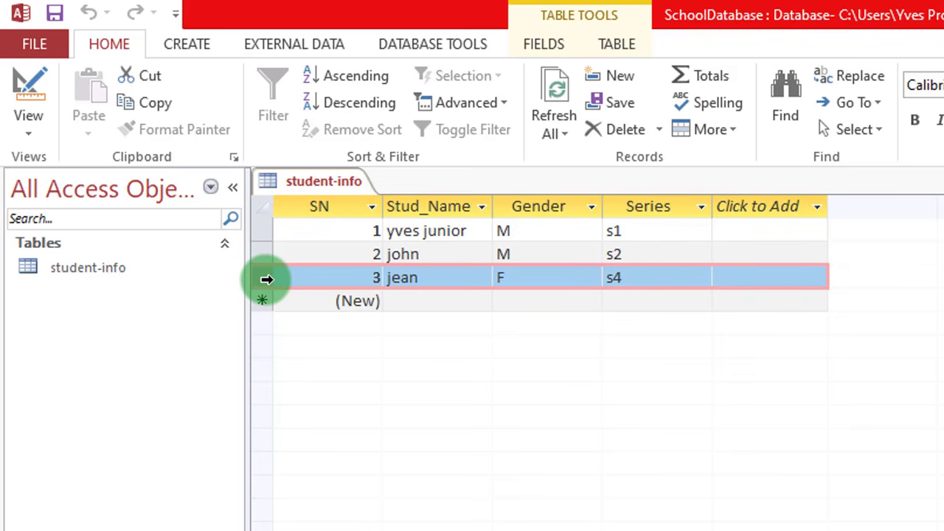
right_click(266, 278)
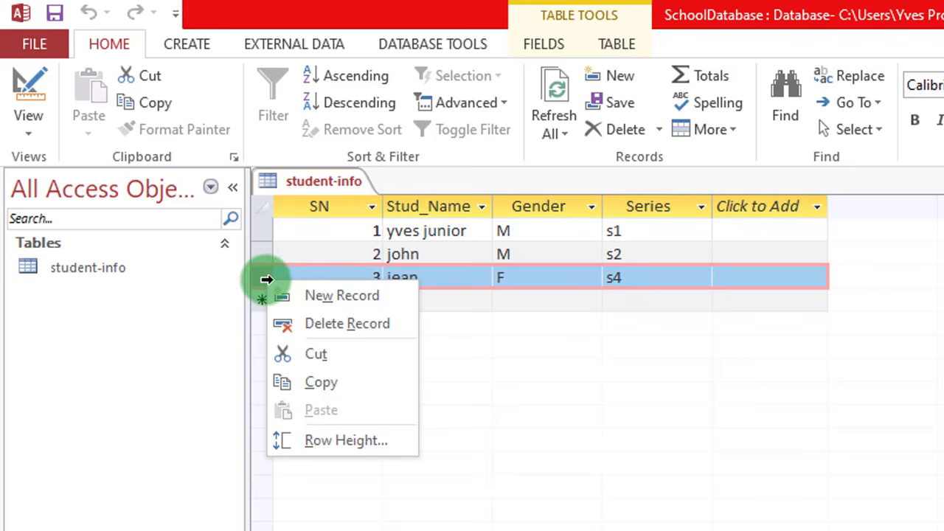
click(315, 321)
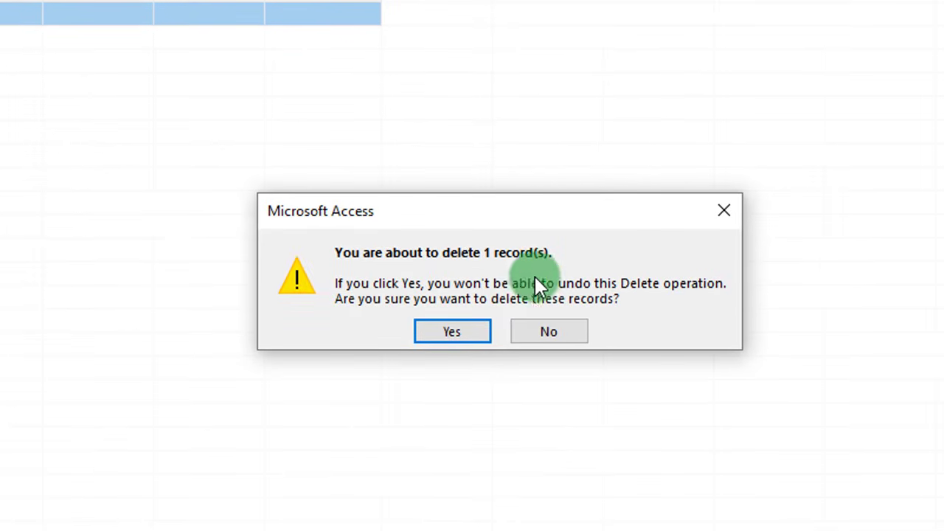
click(451, 334)
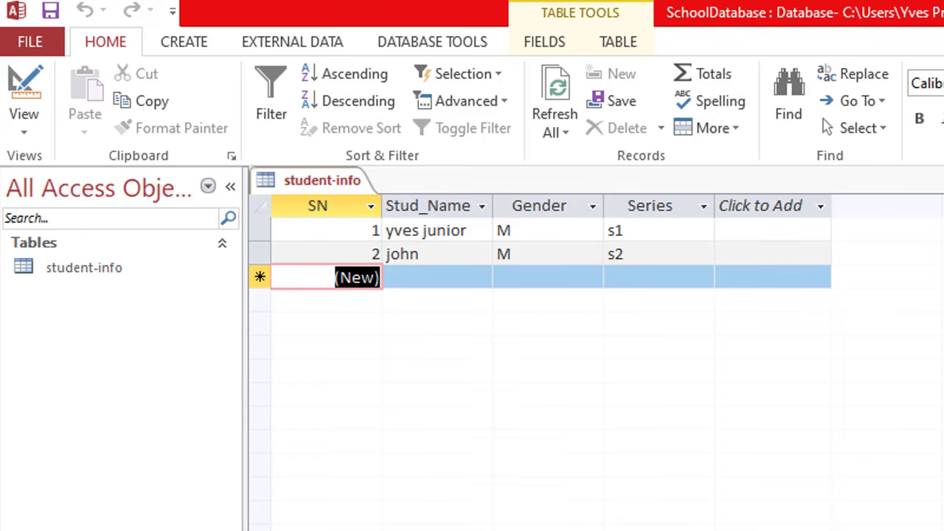
key(alt+Tab)
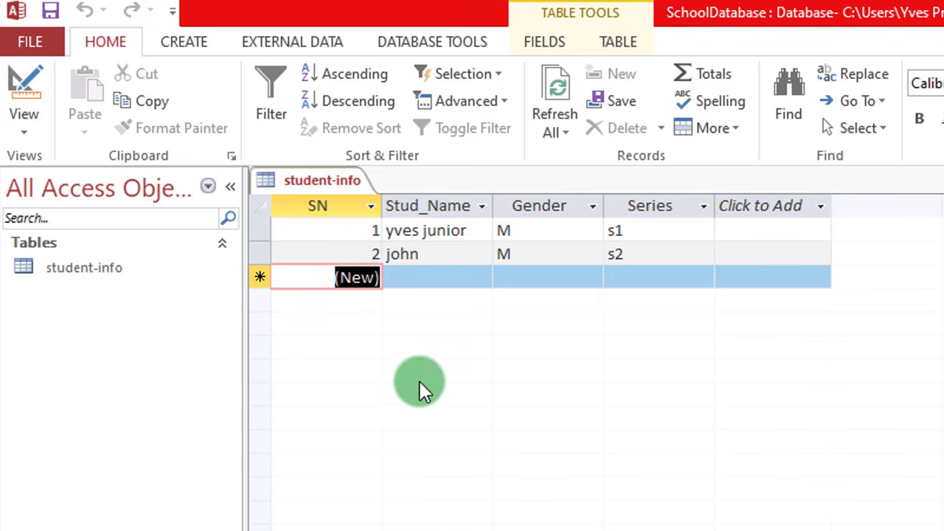
Delete the records with SN 2 and SN 1 from the student-info table, confirming each deletion.
click(266, 251)
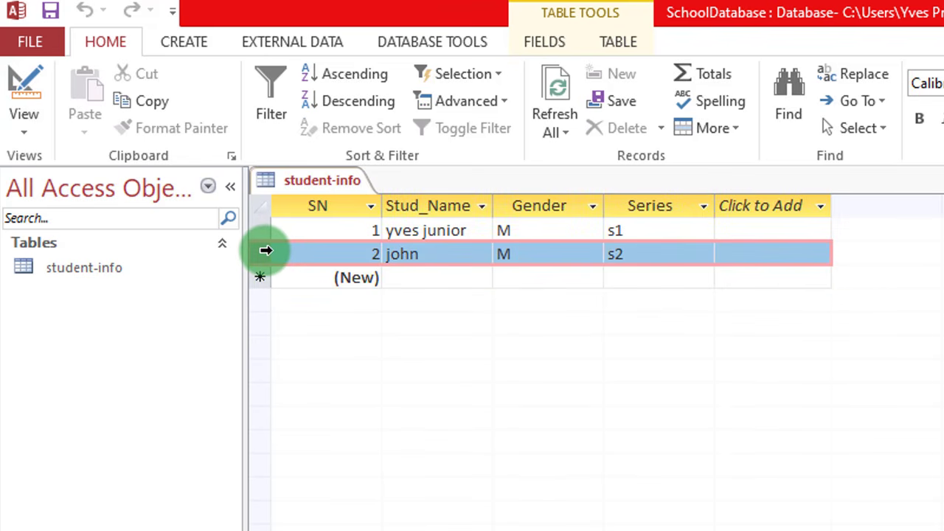
right_click(266, 251)
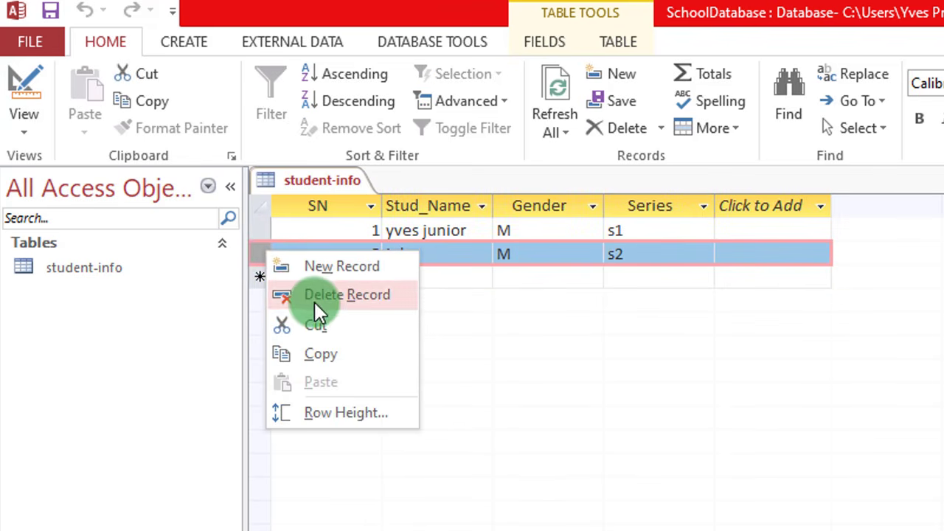
click(317, 295)
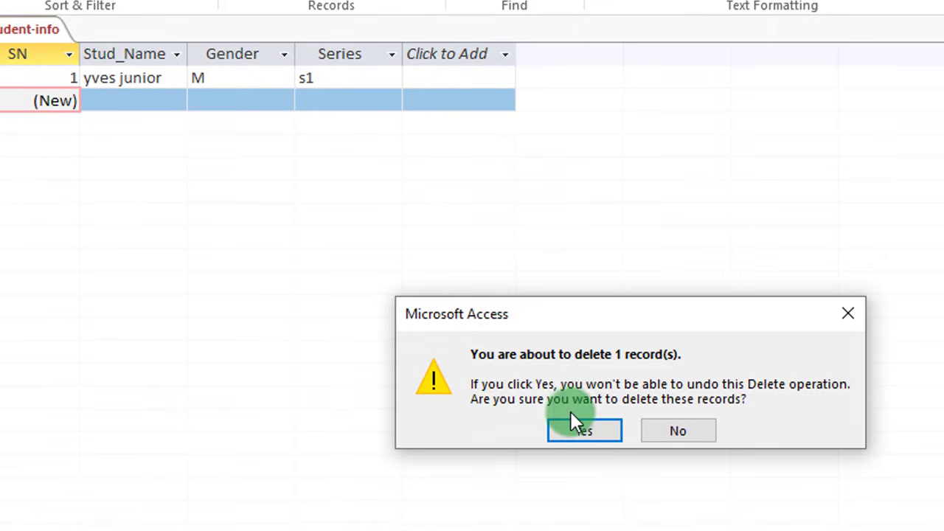
click(575, 428)
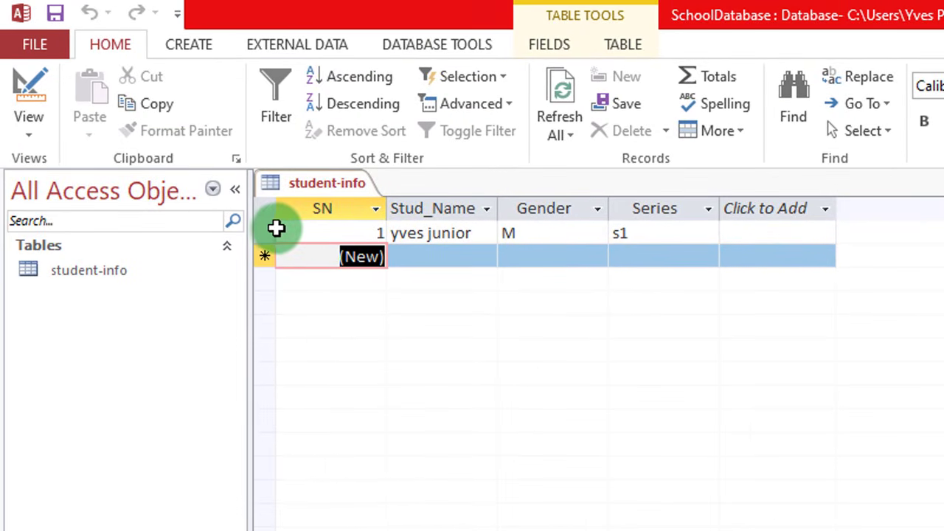
click(271, 232)
right_click(273, 230)
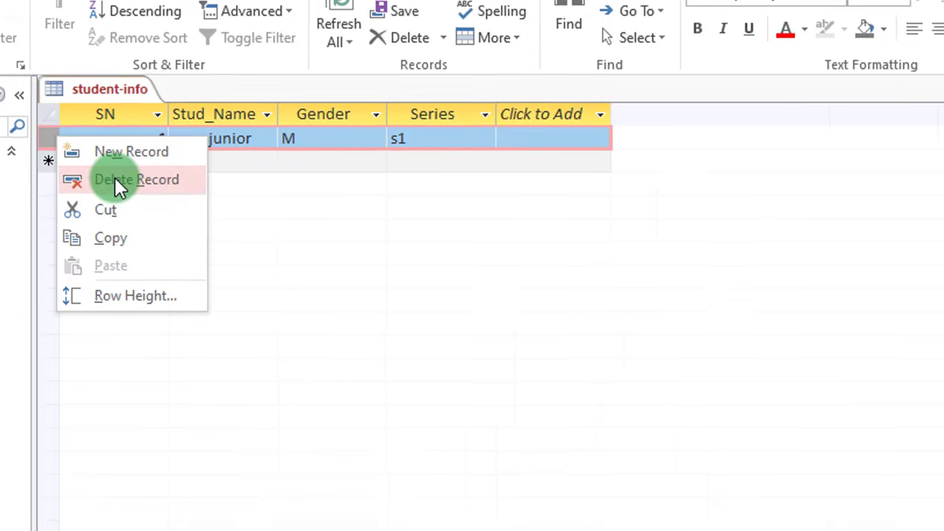
click(117, 183)
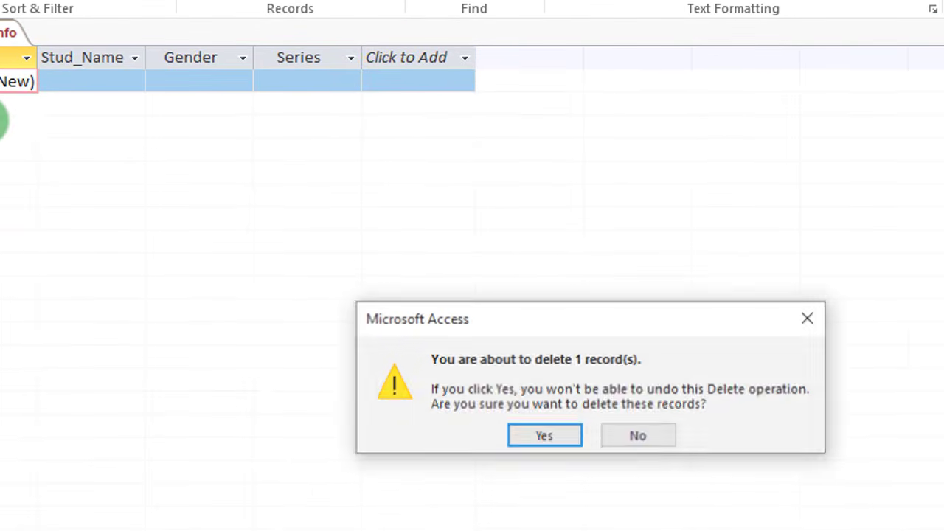
click(539, 433)
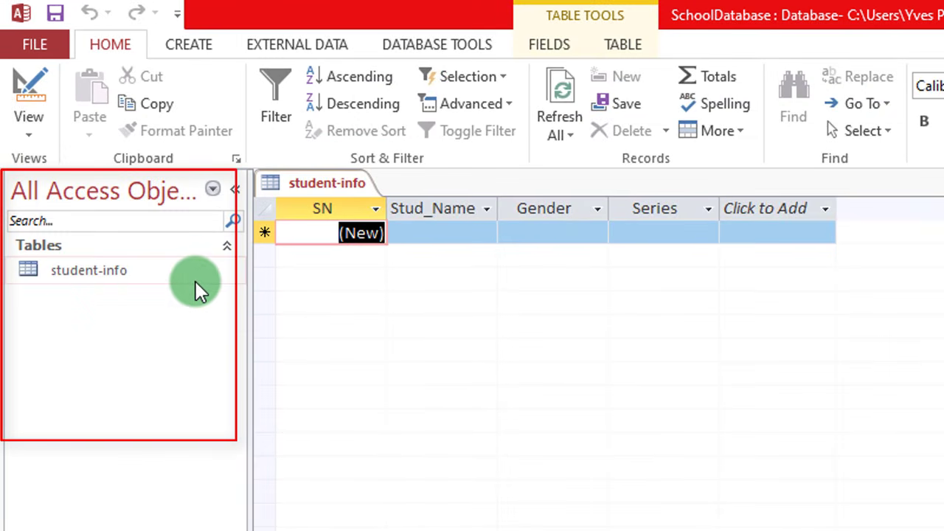
Close the student-info table, reopen it from the object list and close it again.
click(86, 276)
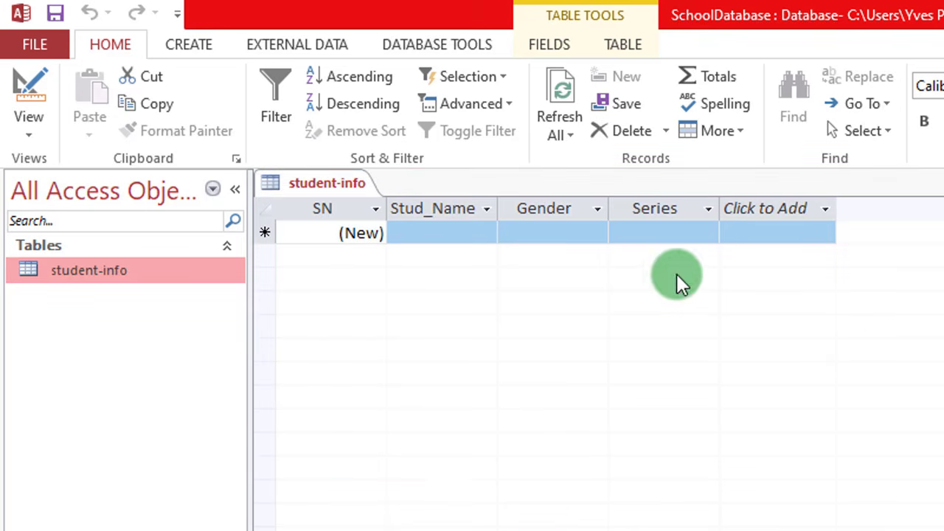
right_click(318, 183)
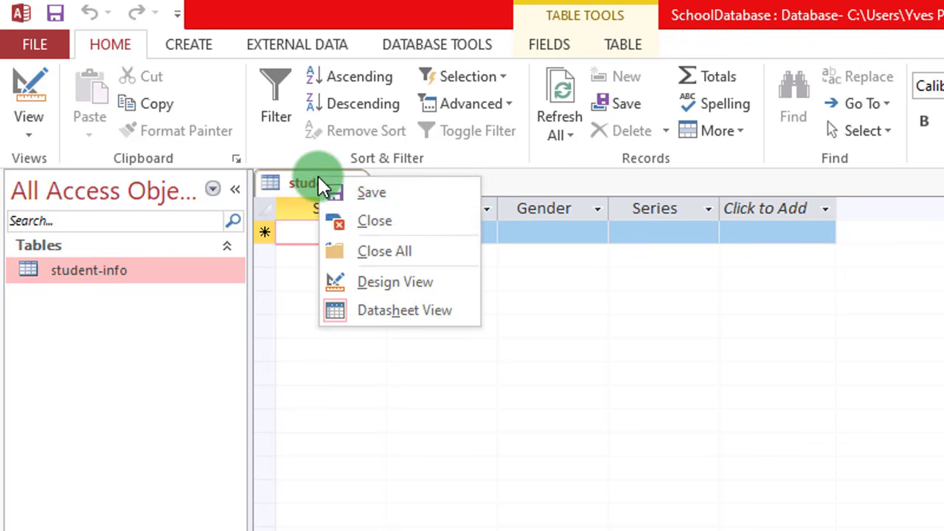
click(360, 221)
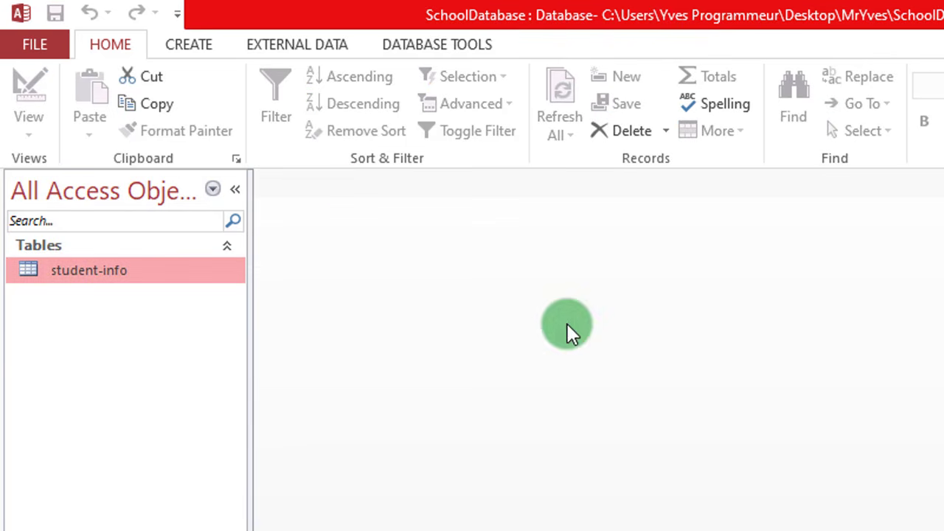
double_click(74, 270)
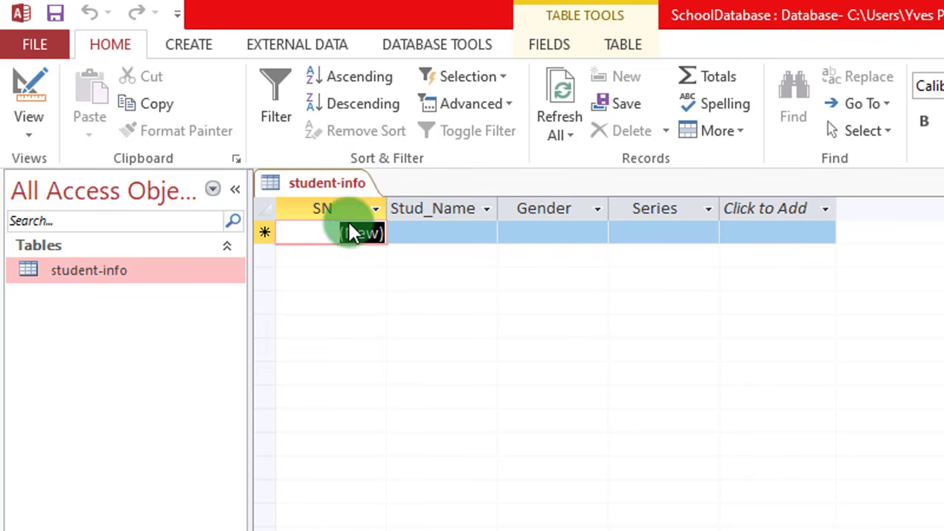
right_click(320, 191)
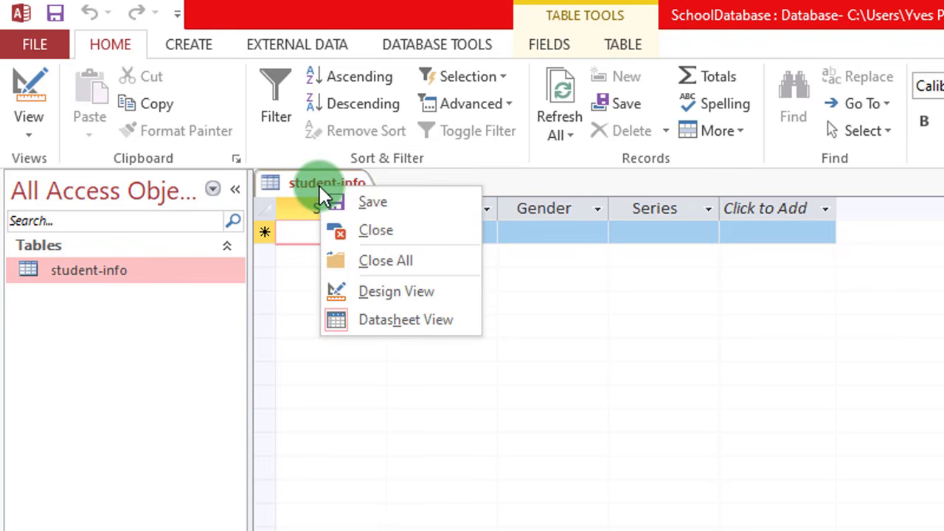
click(374, 229)
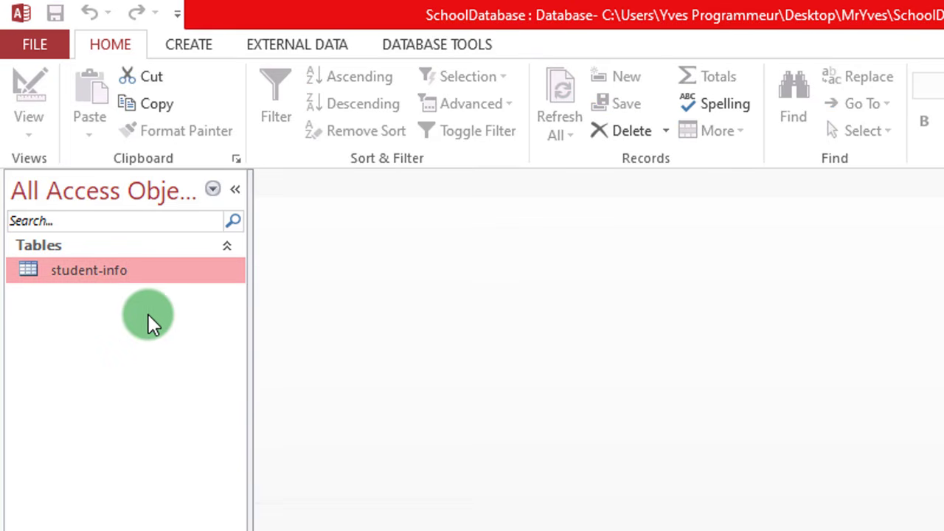
right_click(99, 272)
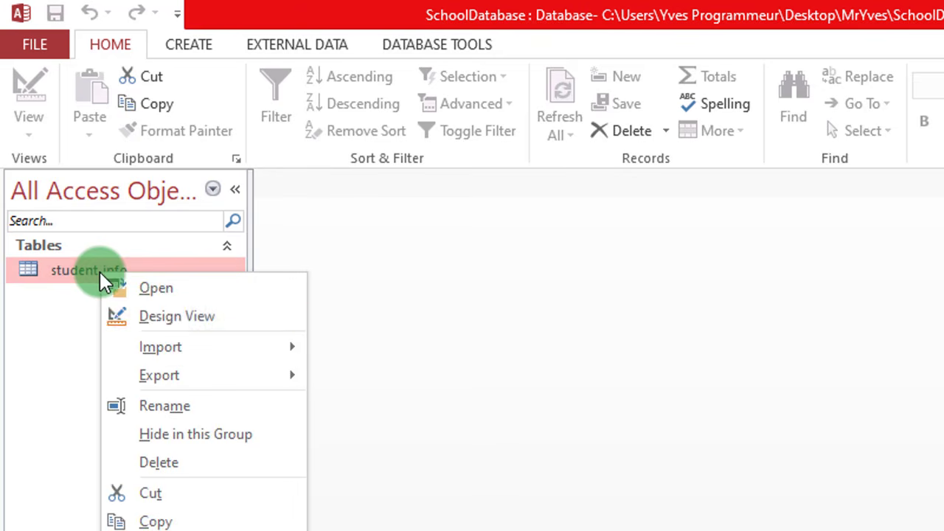
mouse_move(214, 347)
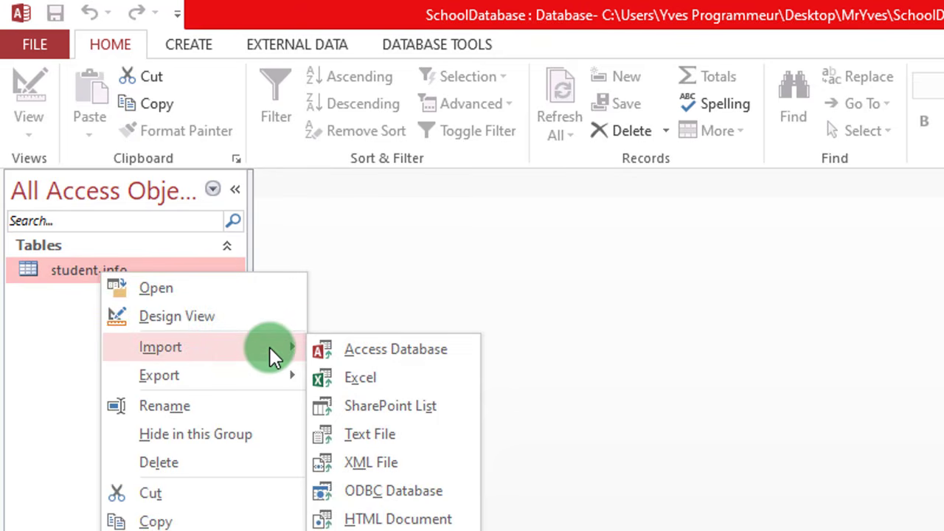
click(381, 377)
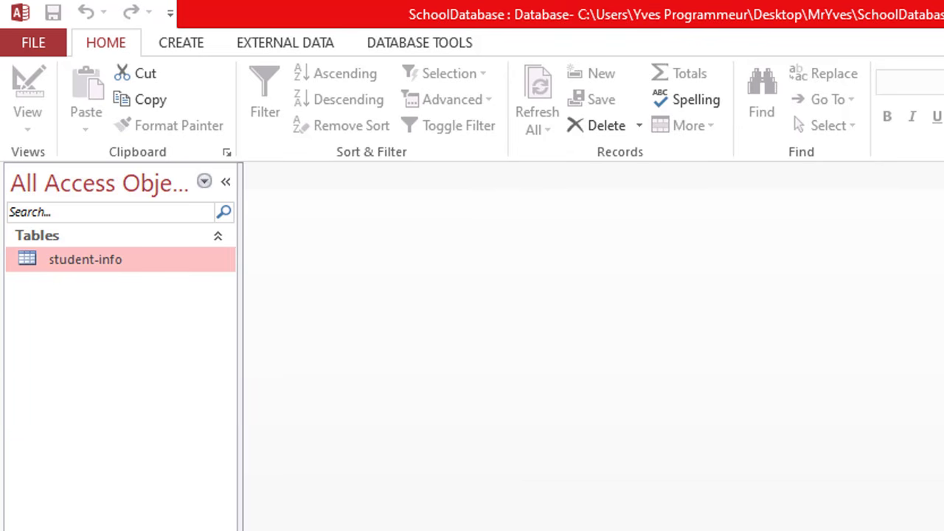
Start an Excel import for the student-info table and choose to append a copy of the records to student-info.
right_click(125, 267)
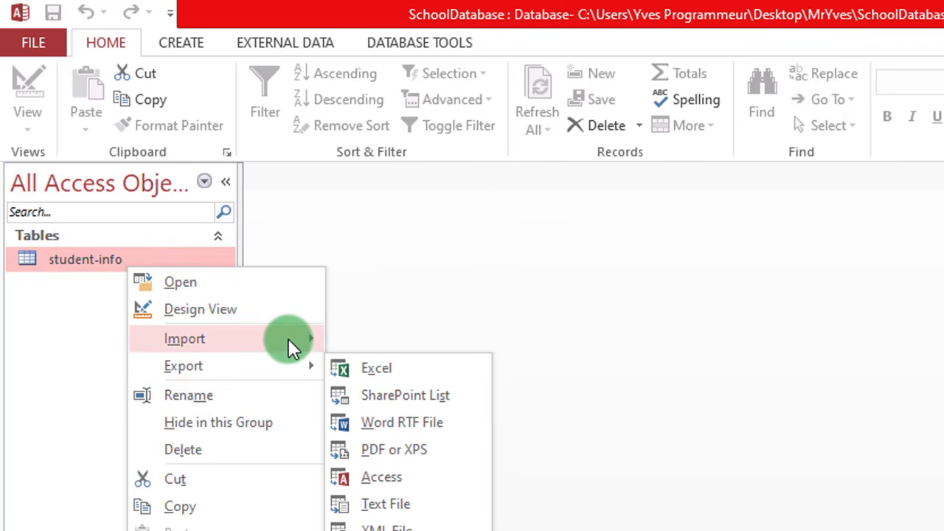
mouse_move(325, 346)
click(361, 369)
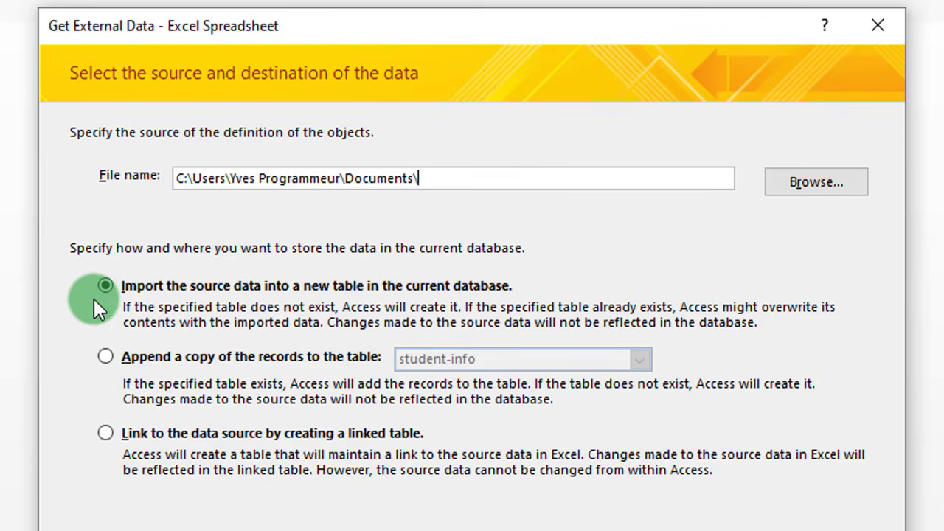
click(105, 356)
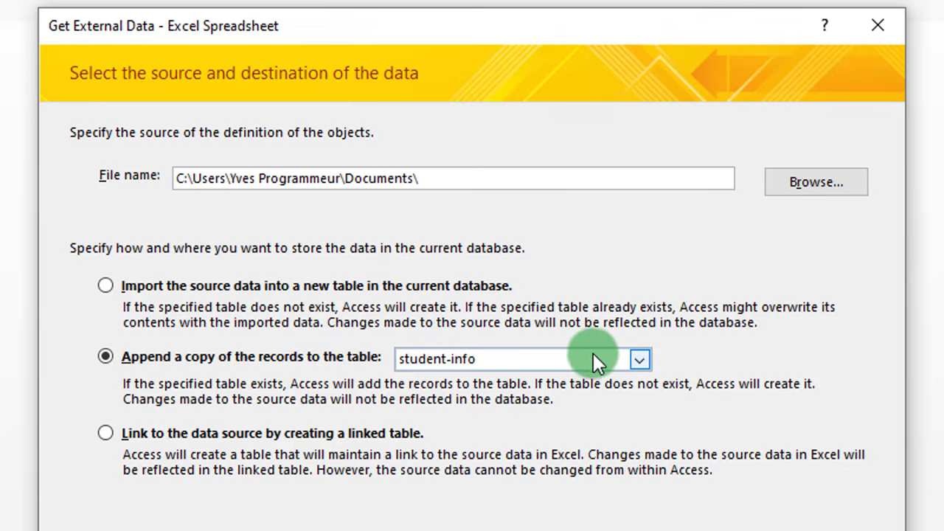
Keep student-info as the append target and browse for the source file in the GCE-AL\Database folder on the D: drive.
click(640, 360)
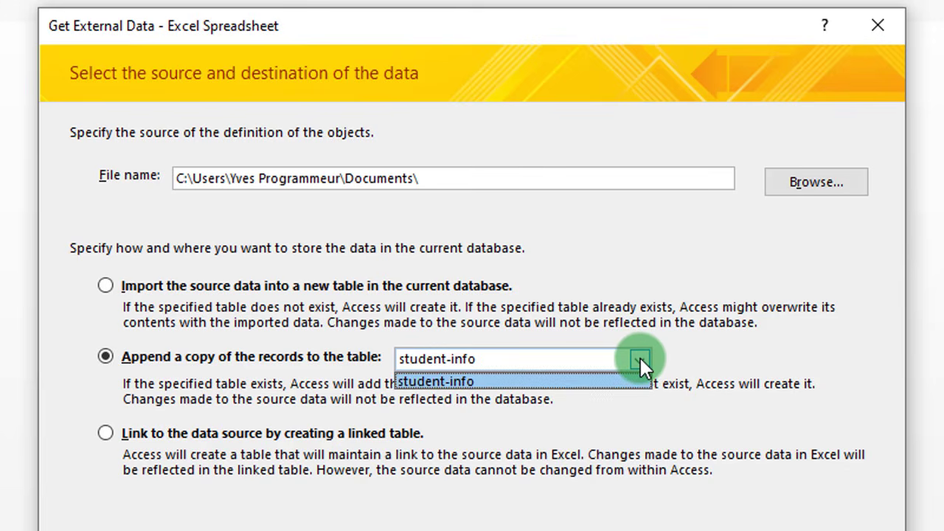
click(640, 359)
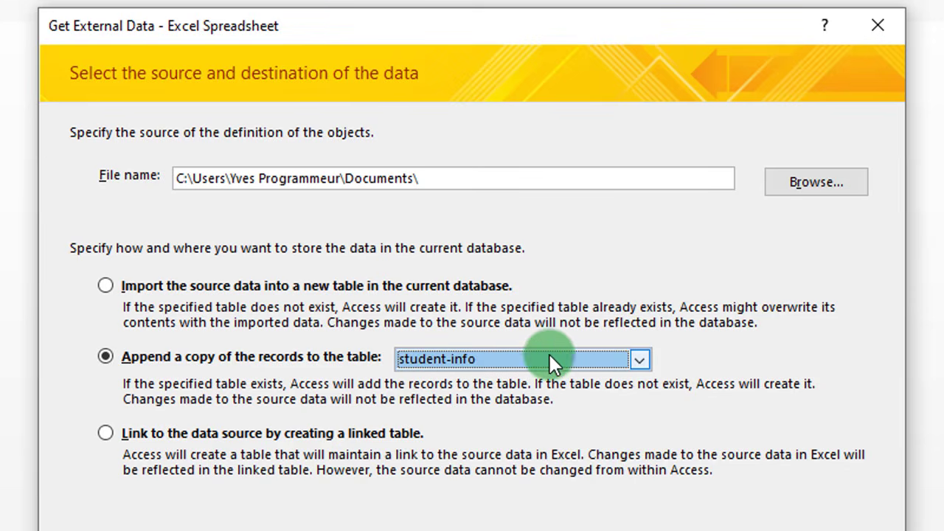
click(817, 185)
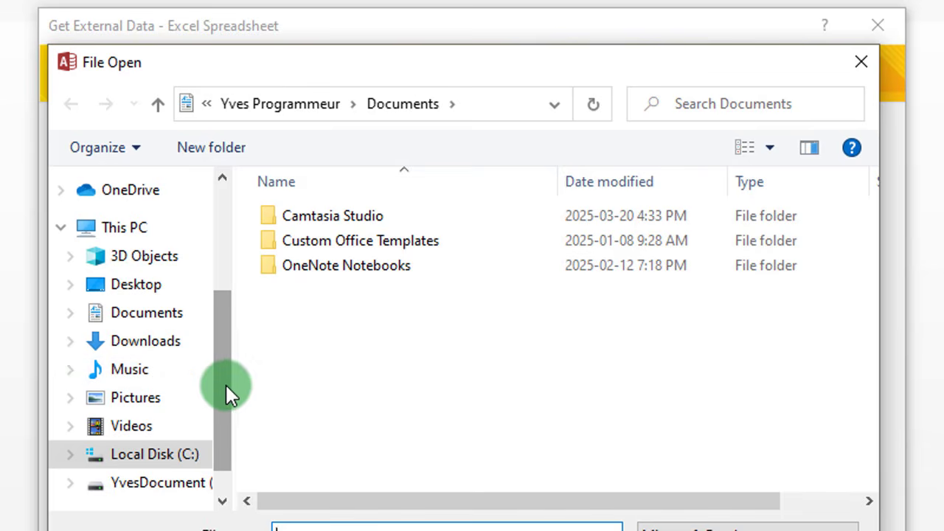
drag(223, 385, 212, 198)
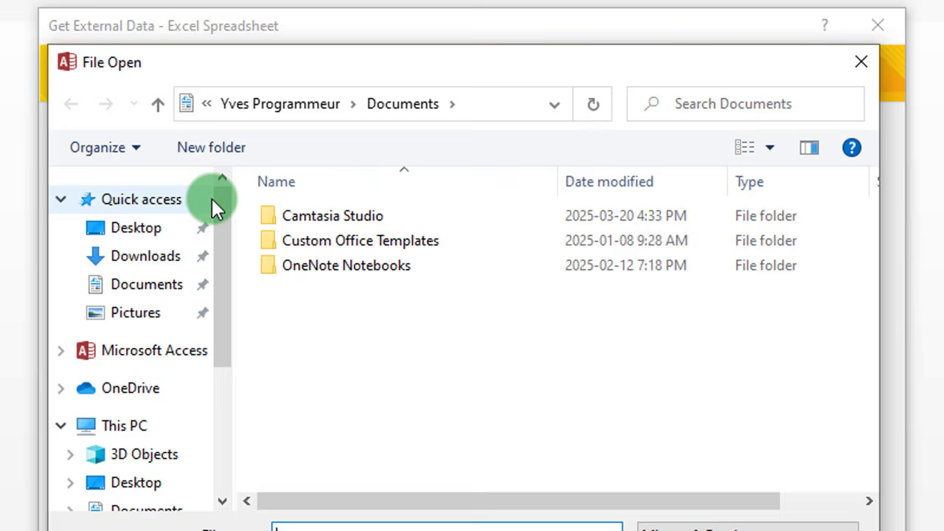
click(153, 231)
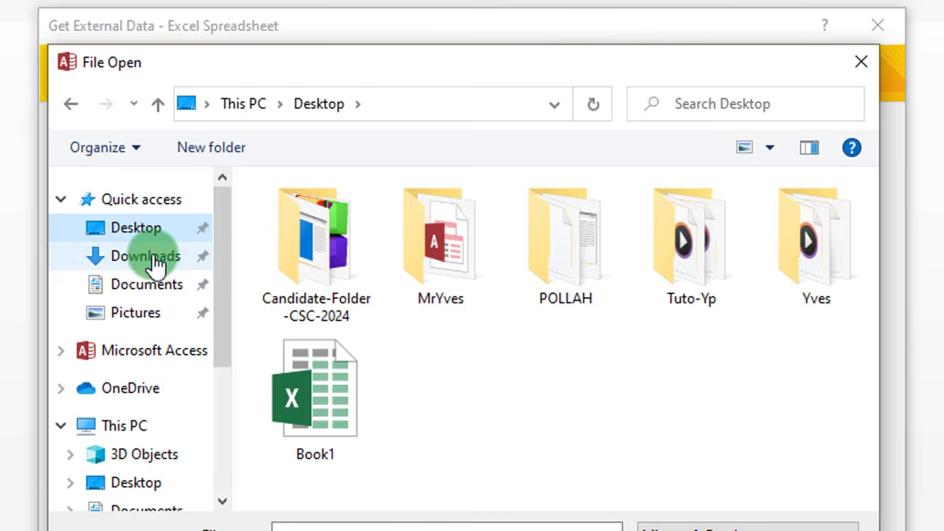
drag(222, 312, 221, 435)
click(192, 483)
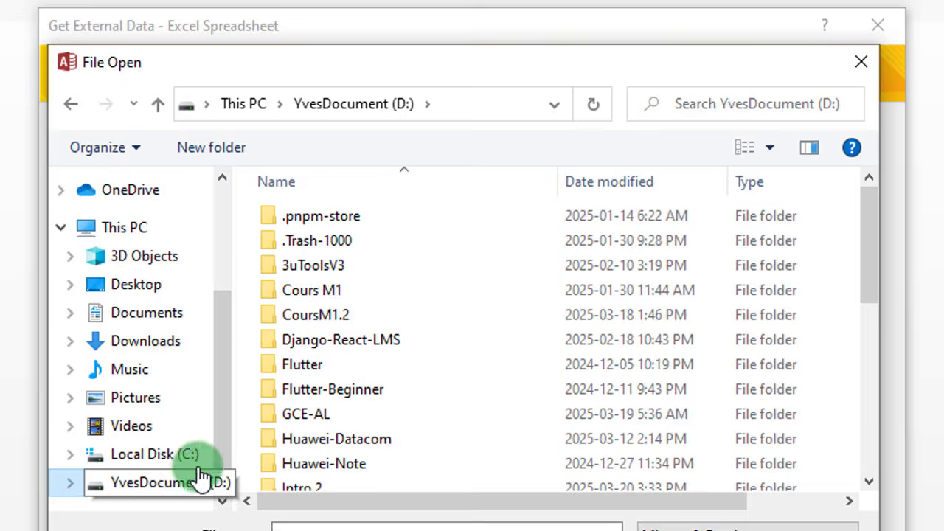
double_click(342, 408)
double_click(356, 263)
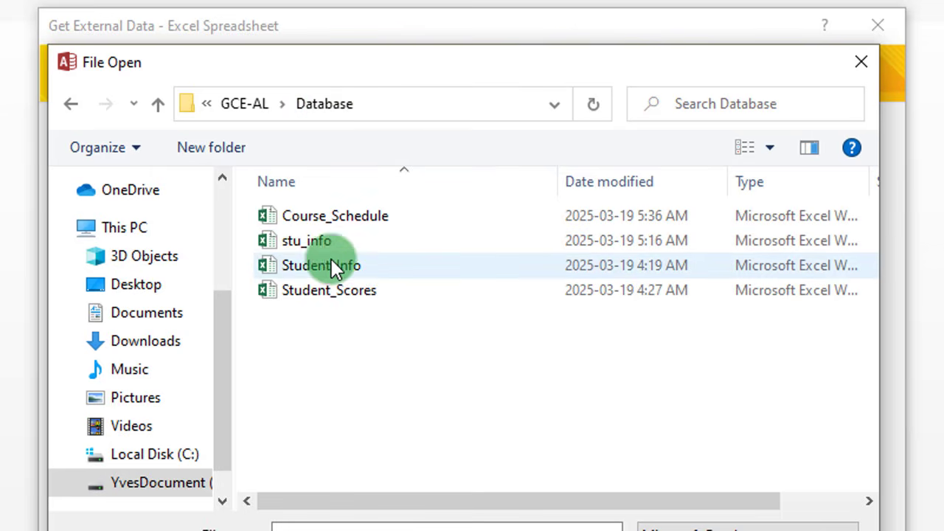
Choose the stu_info workbook as the Excel source file for the import.
click(304, 240)
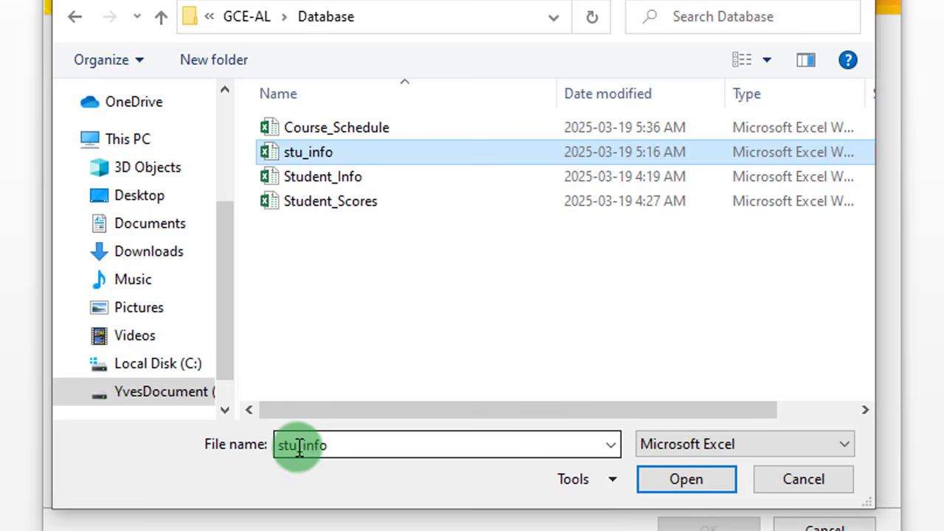
drag(355, 443, 253, 449)
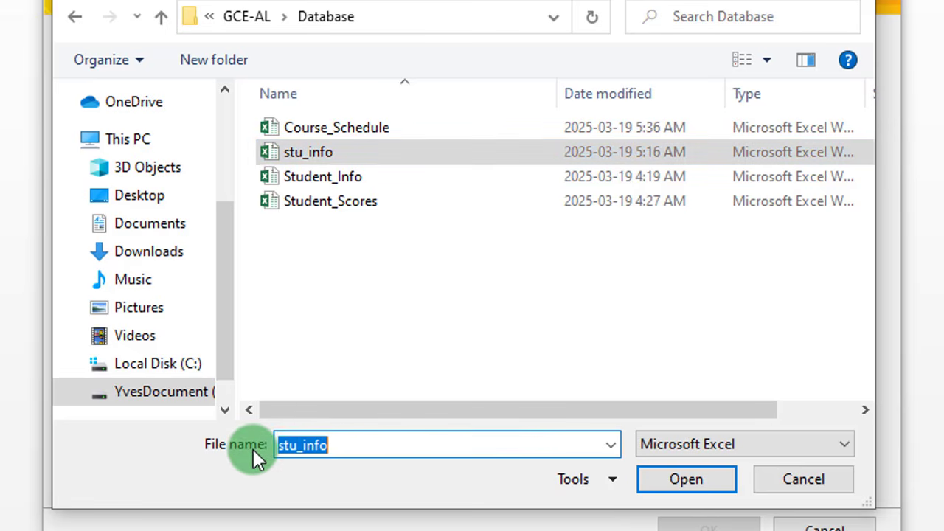
click(394, 441)
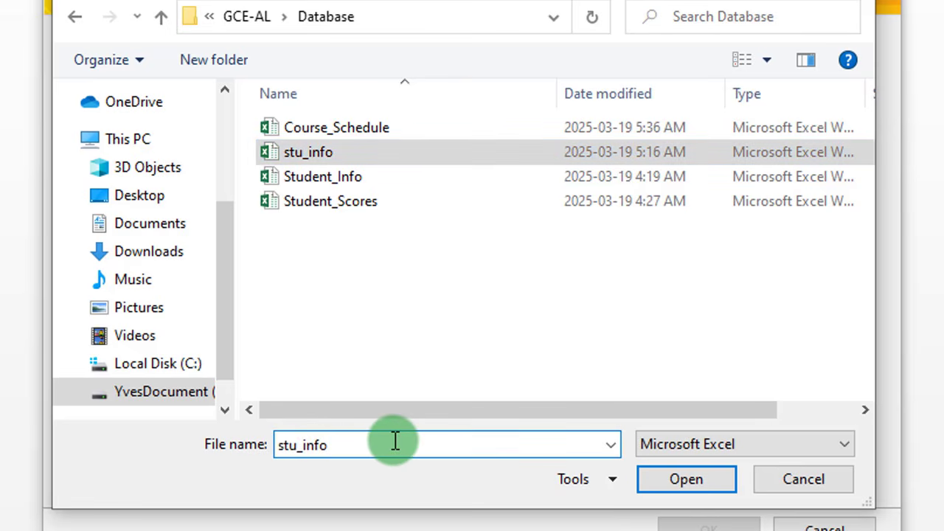
click(681, 478)
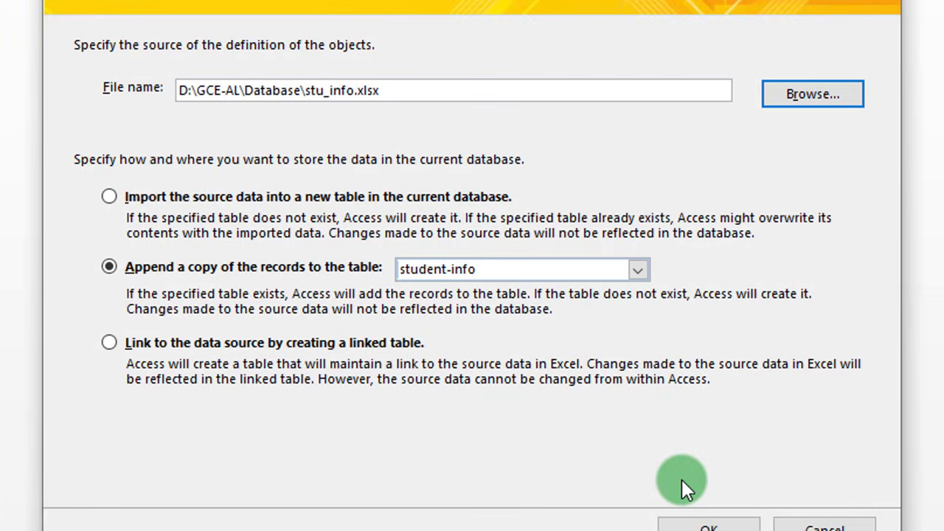
drag(402, 89, 305, 95)
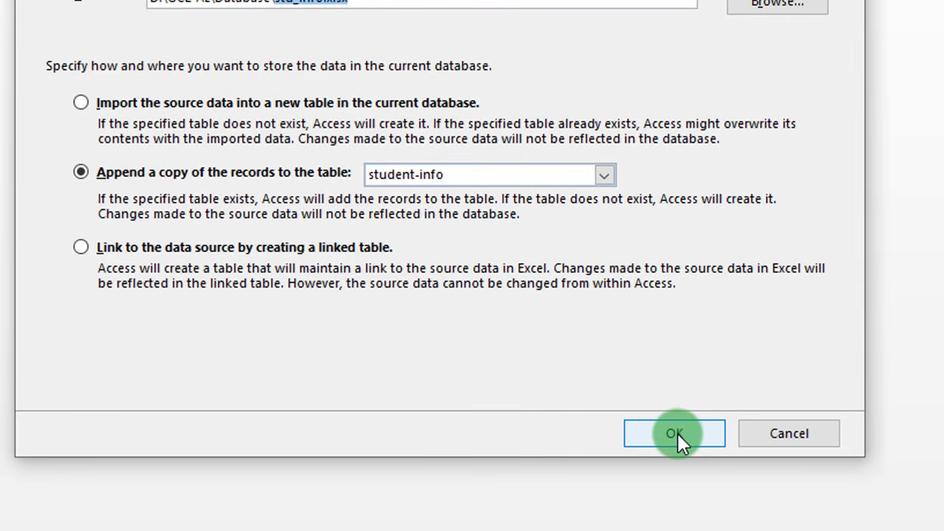
Run the import of stu_info into student-info without table analysis, and close it without saving the import steps.
click(675, 433)
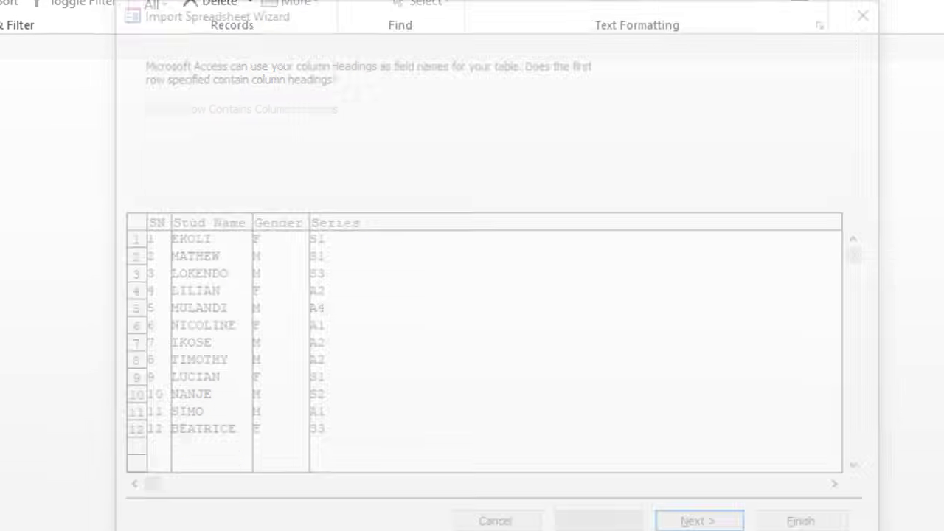
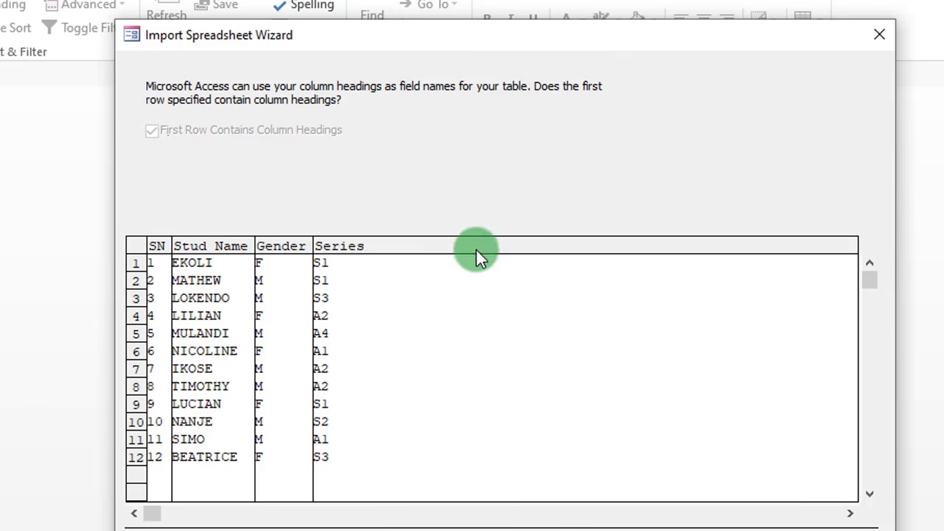
click(624, 502)
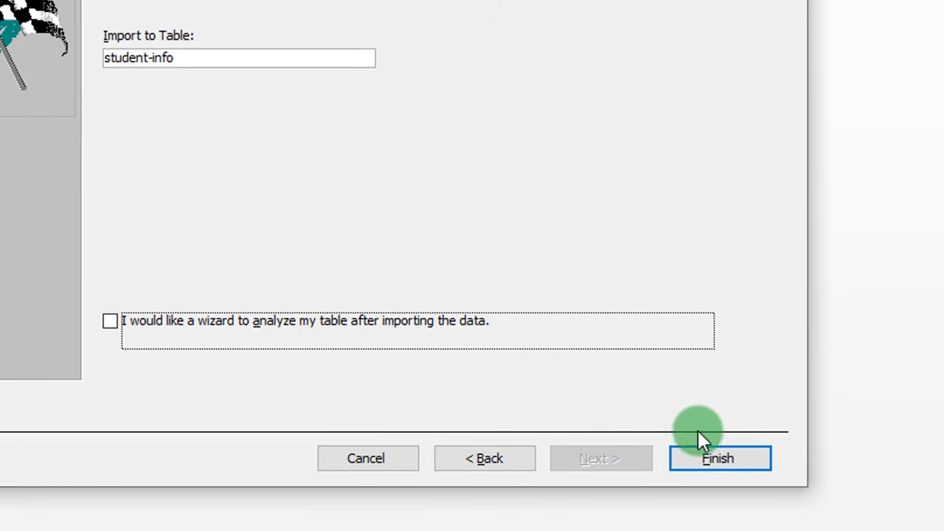
click(719, 457)
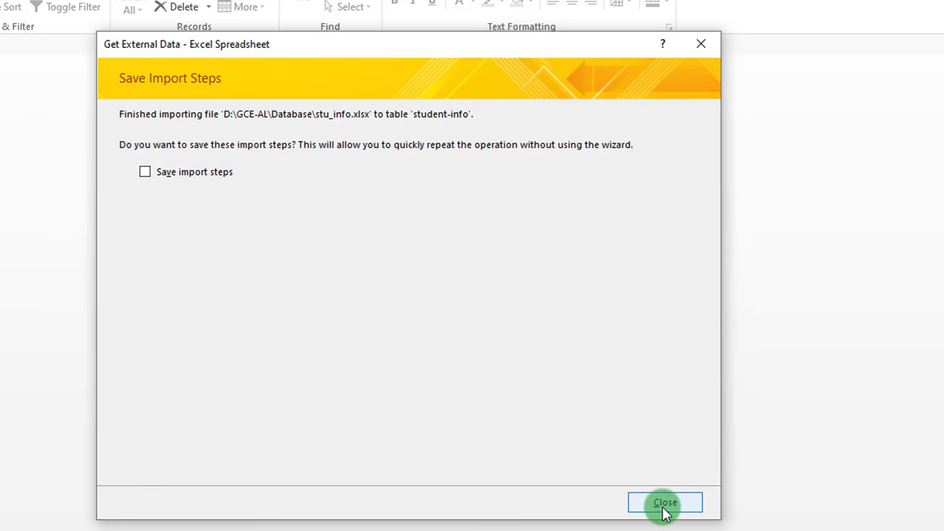
click(665, 504)
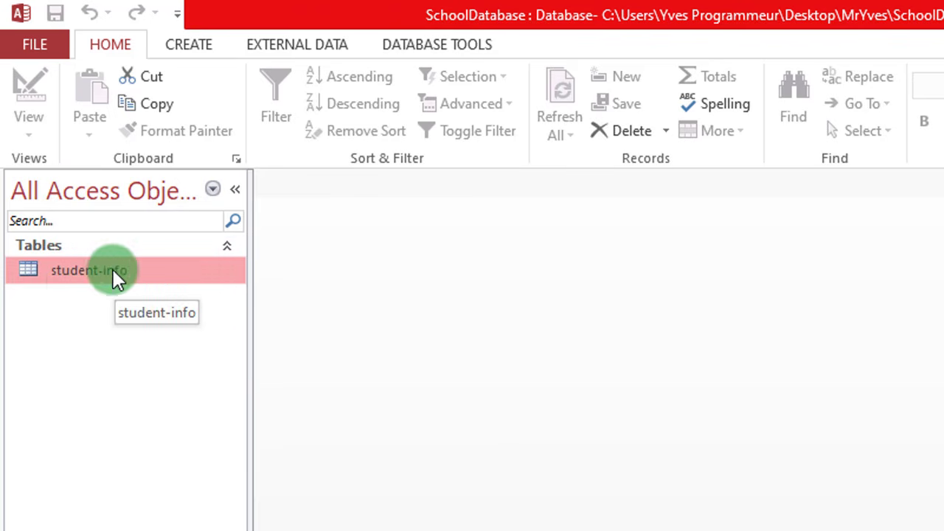
Open the student-info table, narrow the SN column and widen the Stud_Name column.
double_click(98, 275)
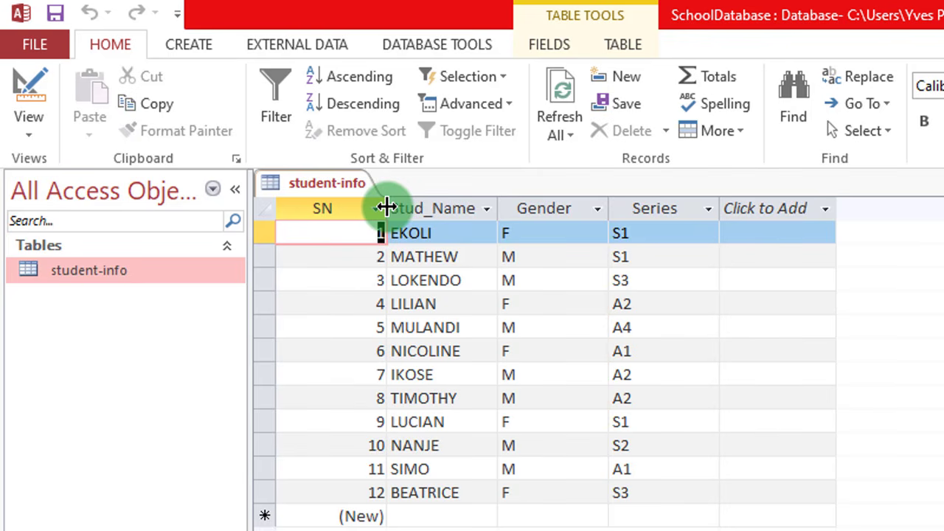
drag(386, 208, 337, 208)
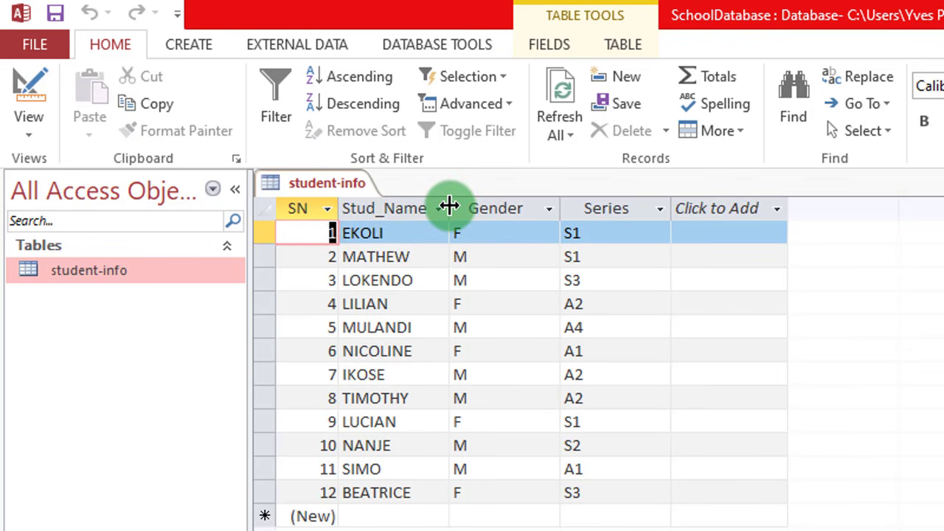
drag(449, 207, 536, 211)
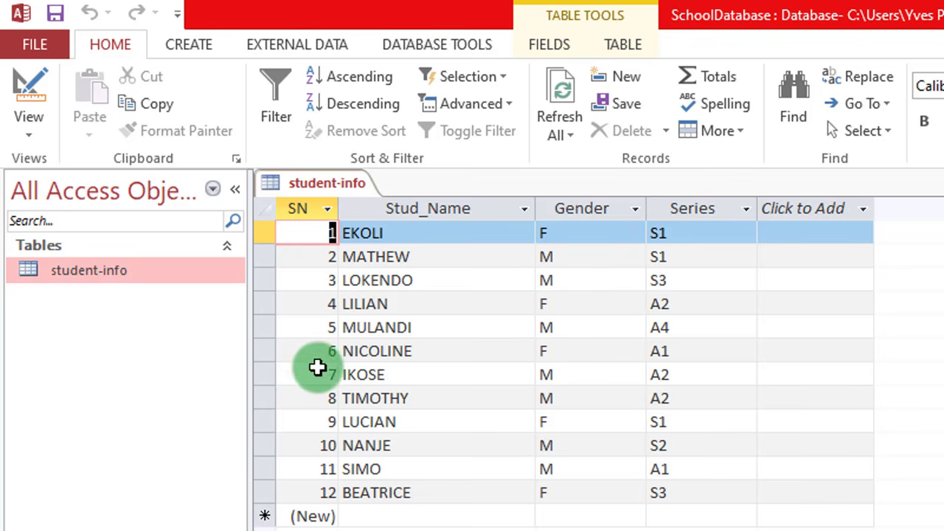
Centre the values of the SN column for records 1 to 12 in the student-info table.
click(275, 233)
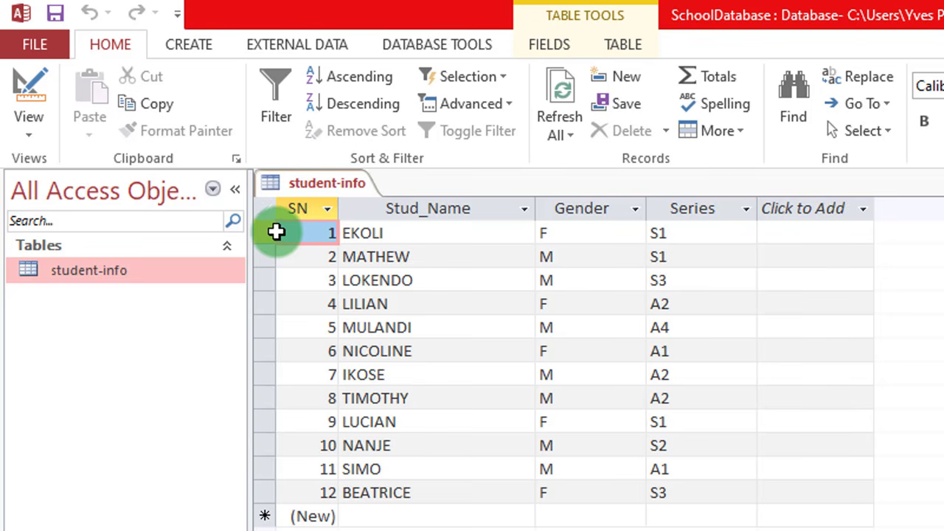
drag(276, 233, 316, 484)
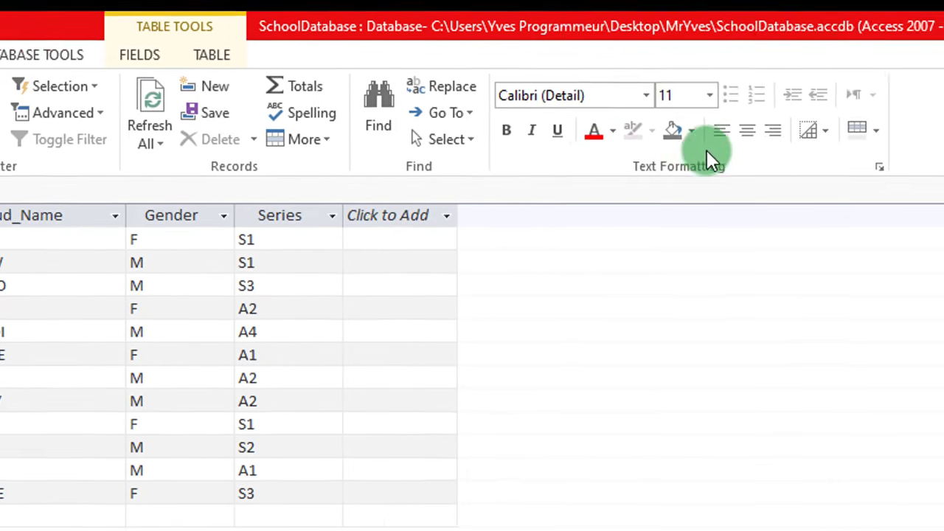
click(677, 137)
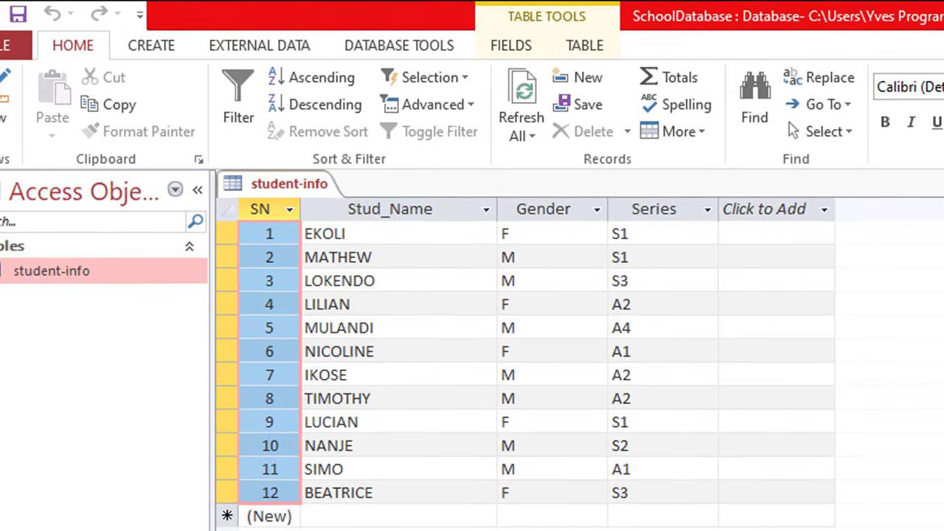
click(278, 493)
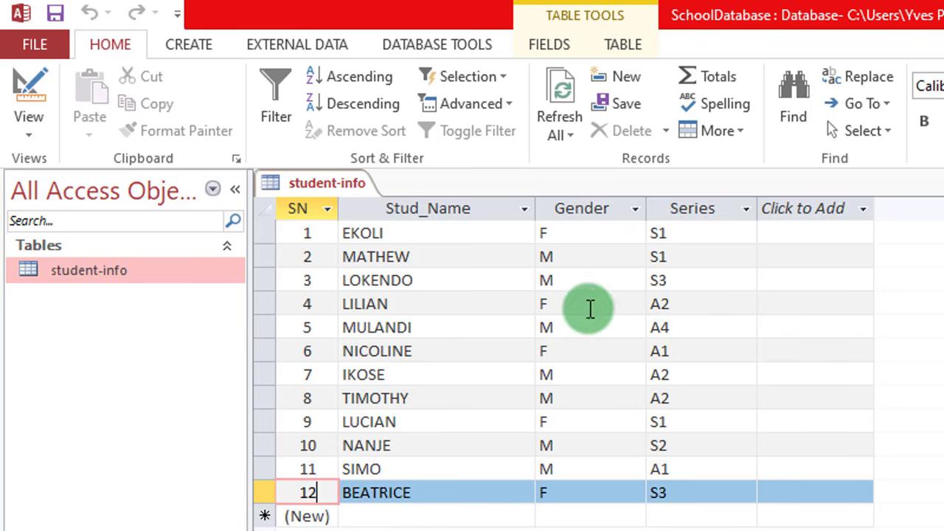
click(101, 272)
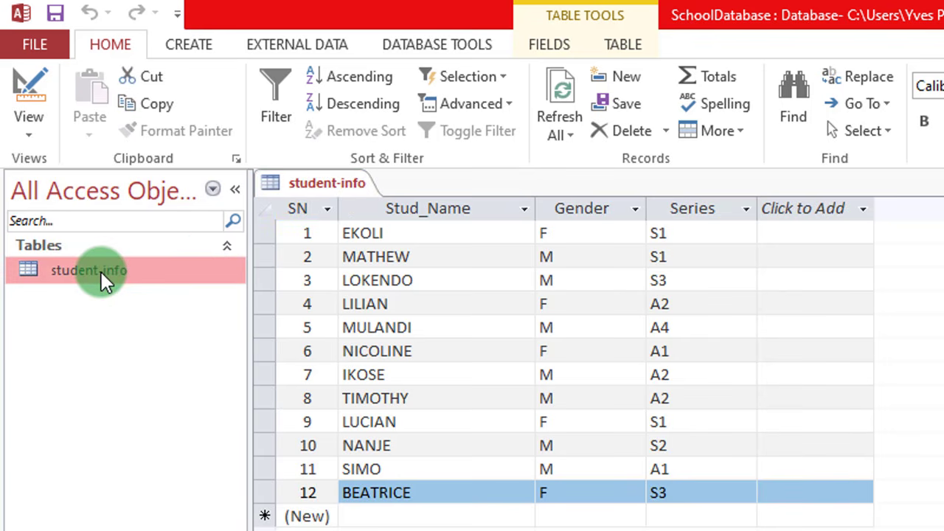